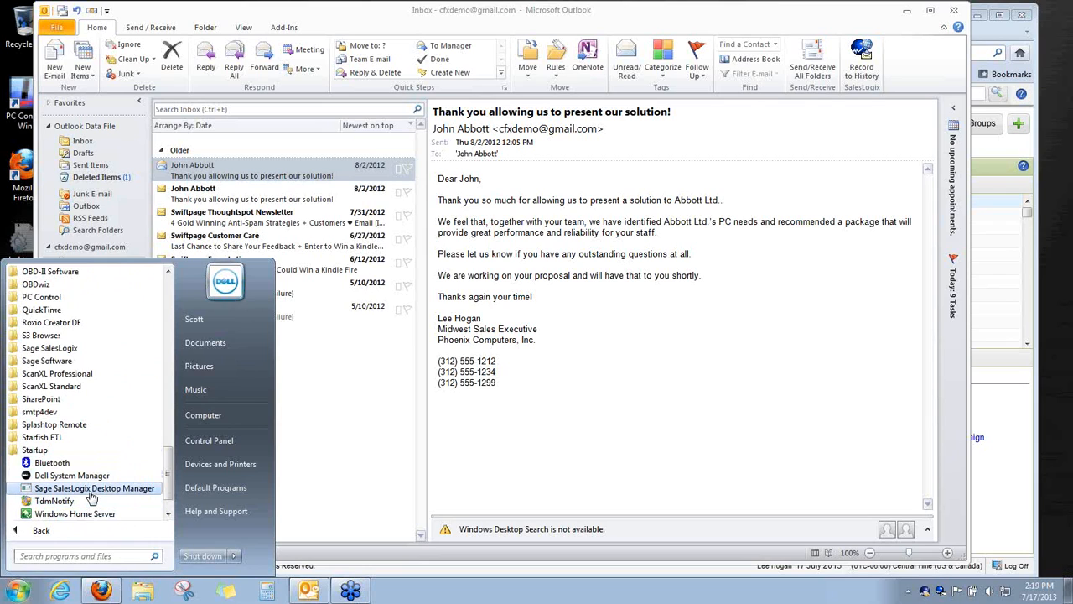
Scroll the All Programs list, then dismiss the Start menu to reveal the Outlook inbox
{"action": "mouse_move", "coordinate": [168, 487]}
{"action": "left_mouse_down"}
{"action": "mouse_move", "coordinate": [169, 498]}
{"action": "mouse_move", "coordinate": [169, 474]}
{"action": "left_mouse_up"}
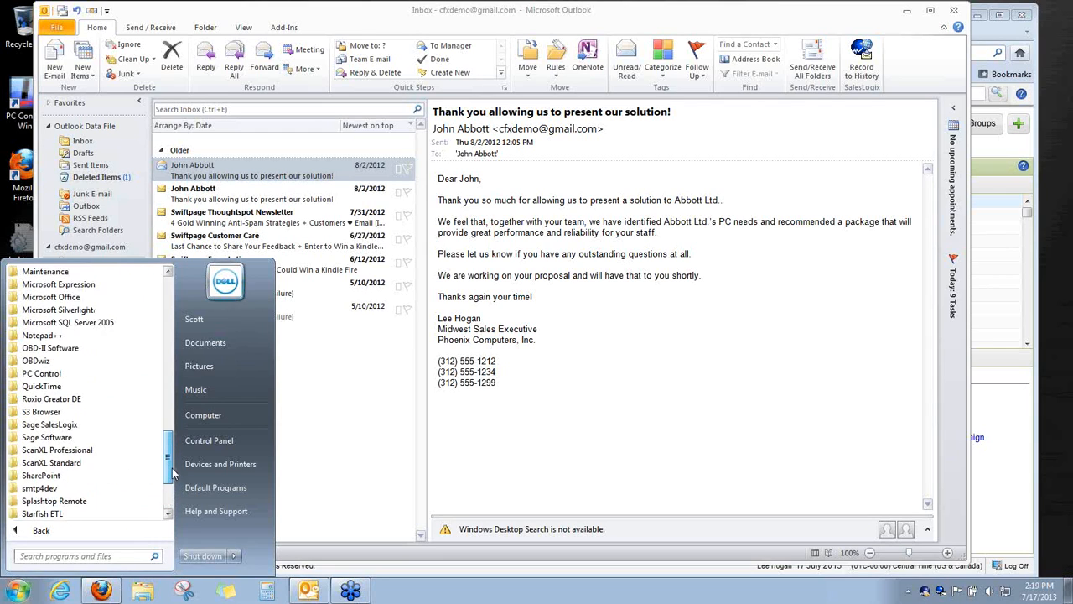
{"action": "left_click", "coordinate": [584, 486]}
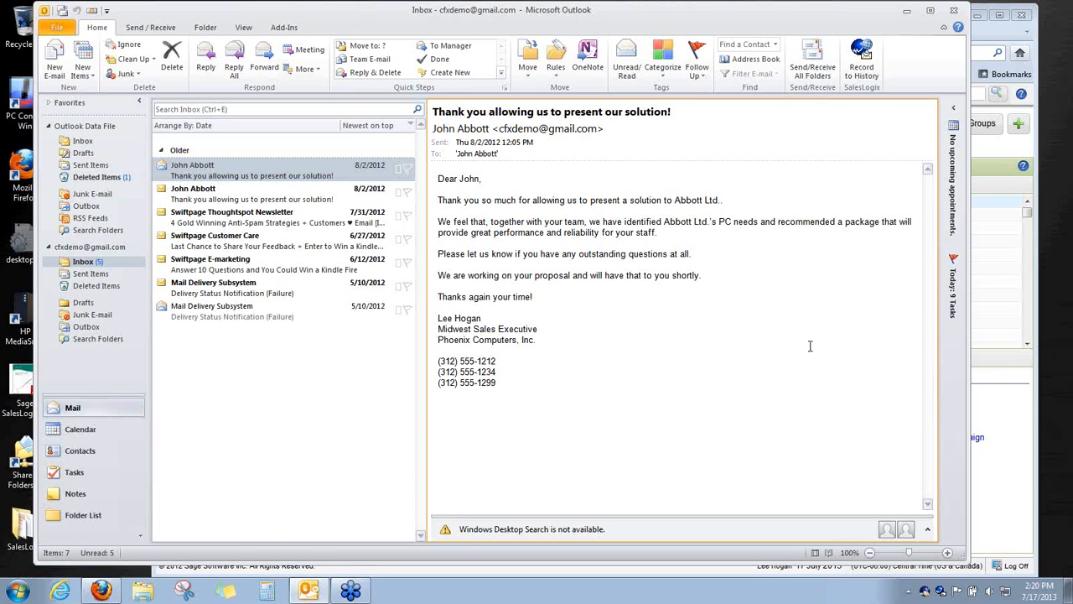
Check and dismiss the Intellisync tray menu, then bring the SalesLogix Firefox window forward
{"action": "right_click", "coordinate": [925, 593]}
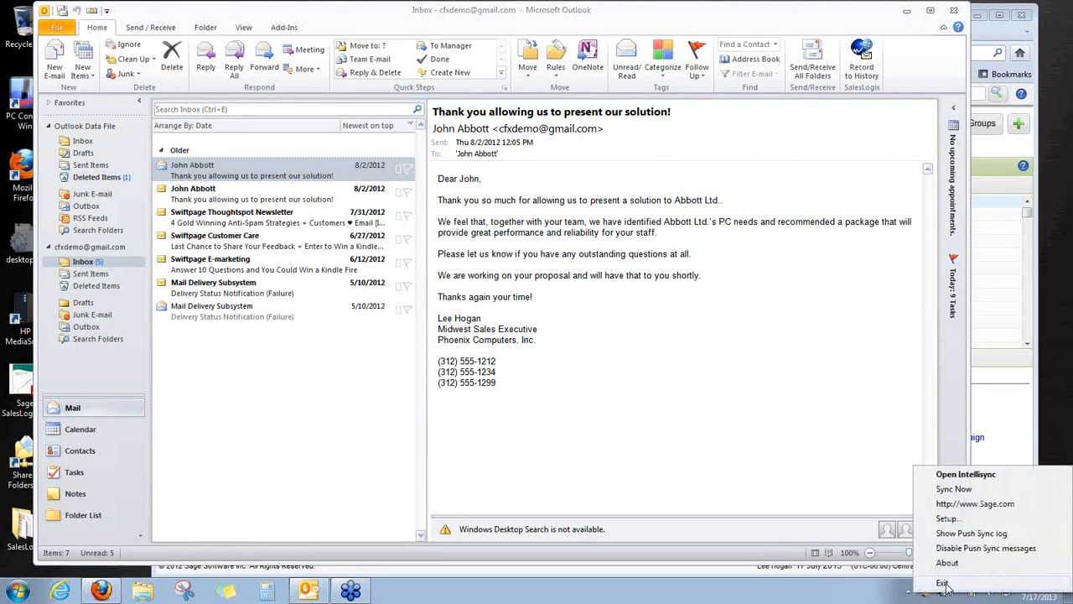
{"action": "left_click", "coordinate": [780, 449]}
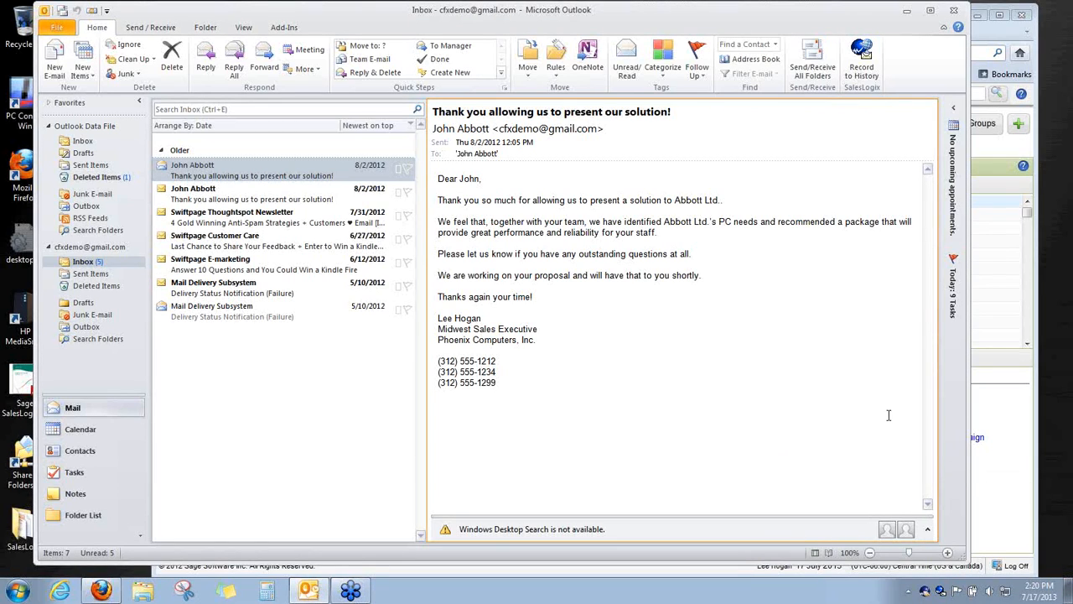
{"action": "left_click_drag", "start_coordinate": [968, 394], "coordinate": [955, 394]}
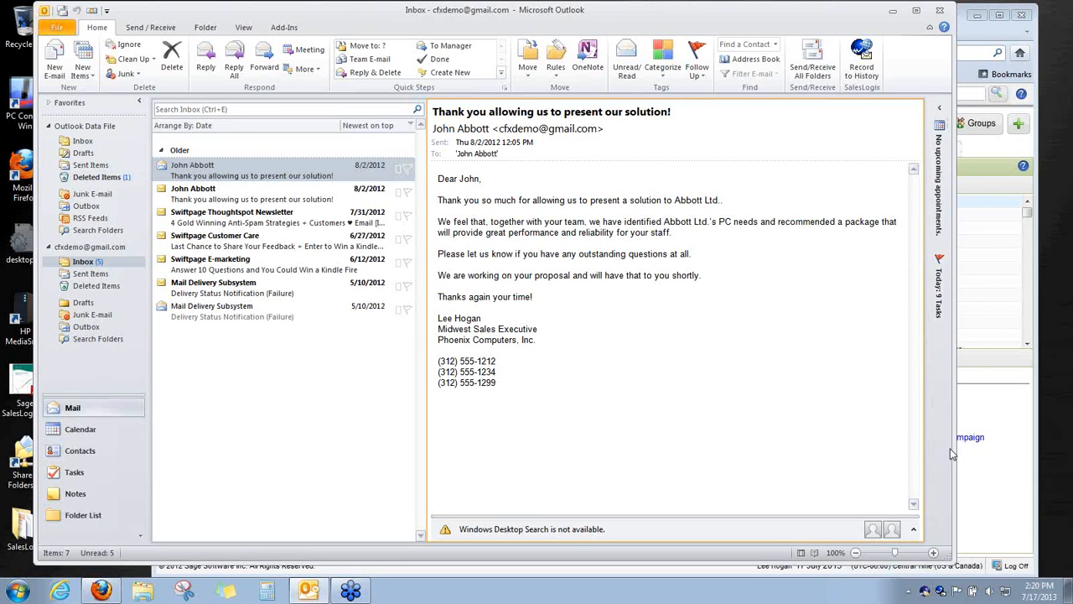
{"action": "left_click", "coordinate": [979, 350]}
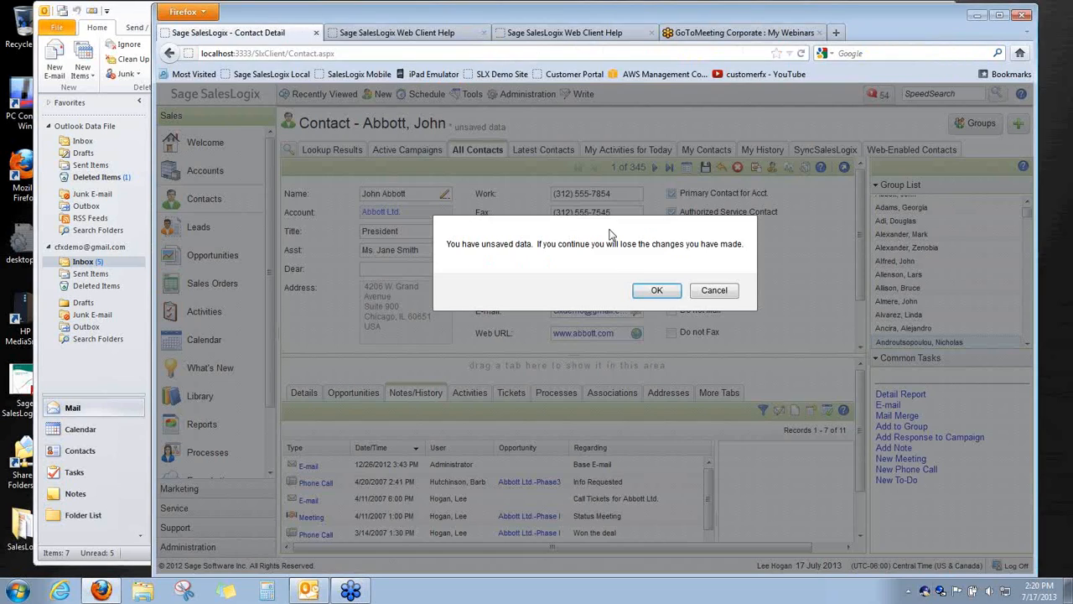
Show the SyncSalesLogix group in List view, discarding unsaved contact changes, then bring Outlook forward
{"action": "left_click", "coordinate": [701, 295]}
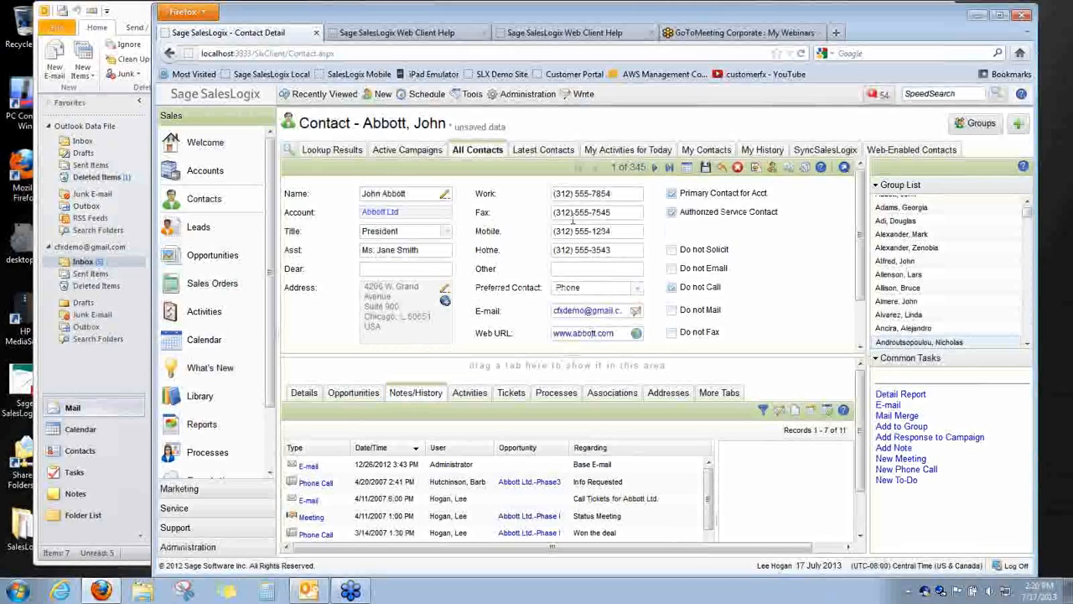
{"action": "left_click", "coordinate": [826, 151]}
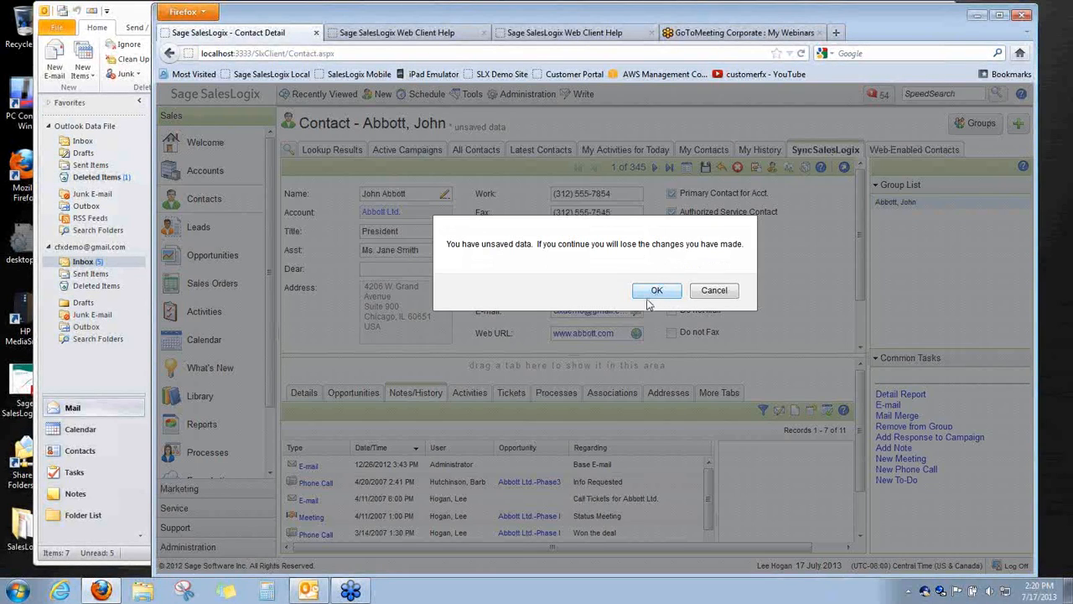
{"action": "left_click", "coordinate": [651, 293]}
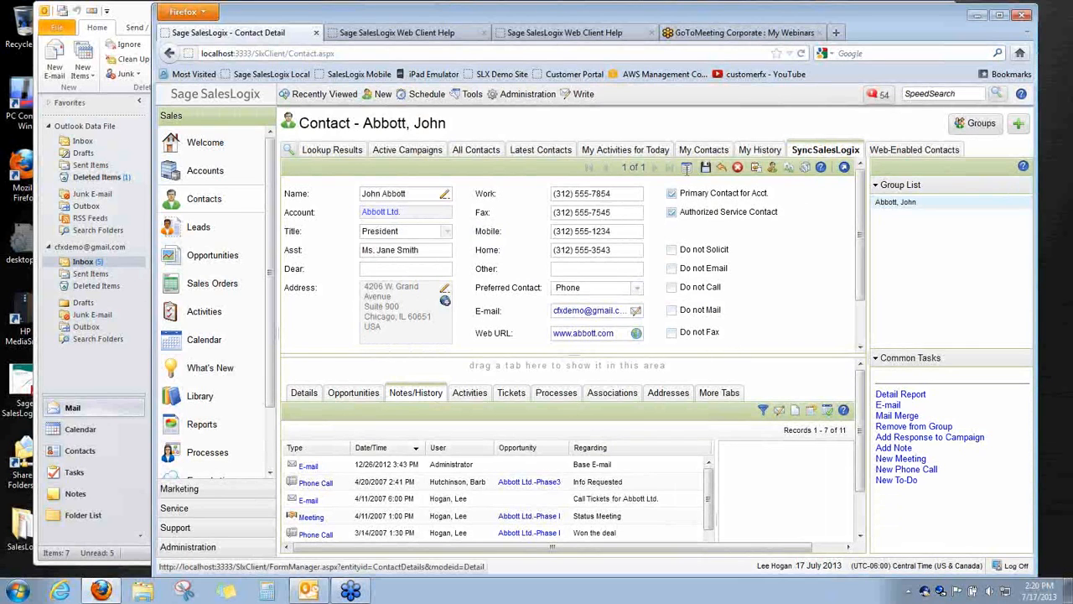
{"action": "left_click", "coordinate": [686, 167]}
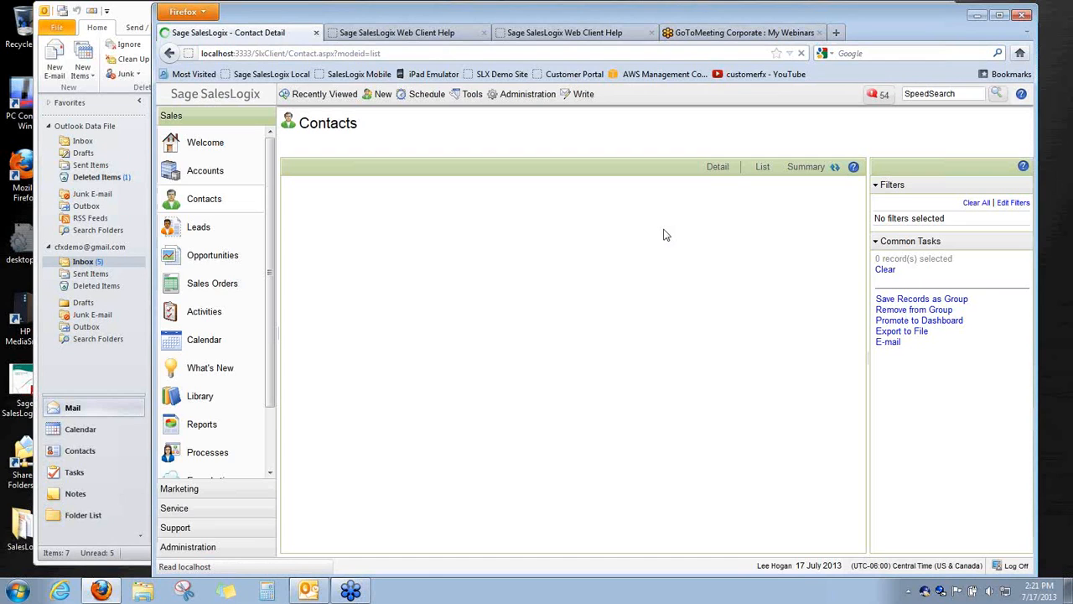
{"action": "left_click", "coordinate": [116, 378]}
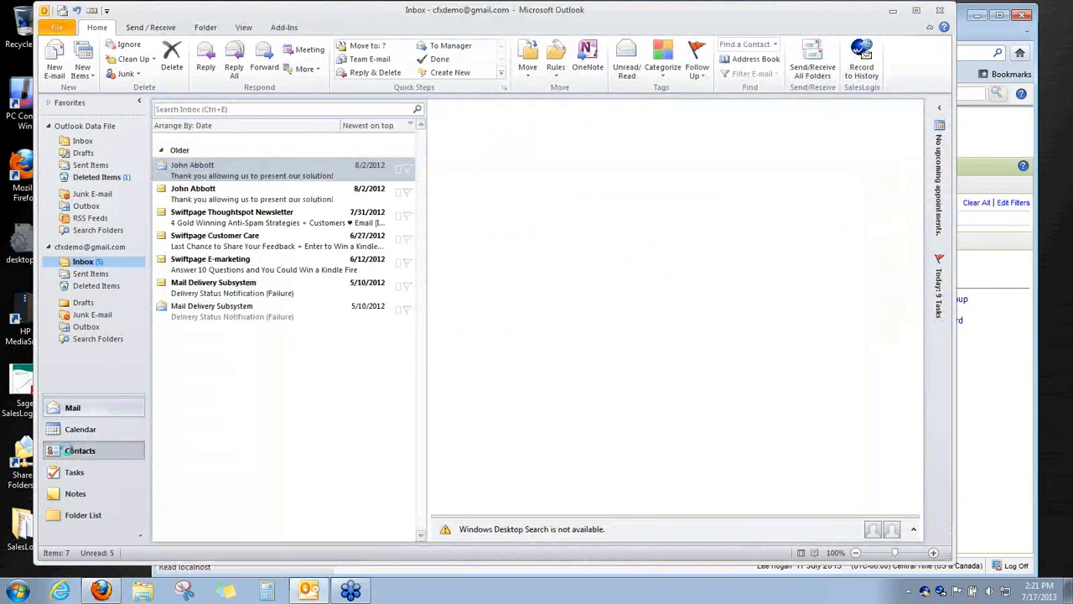
Confirm Outlook Contacts holds only the Abbott Ltd. card, then go back to SalesLogix
{"action": "left_click", "coordinate": [69, 451]}
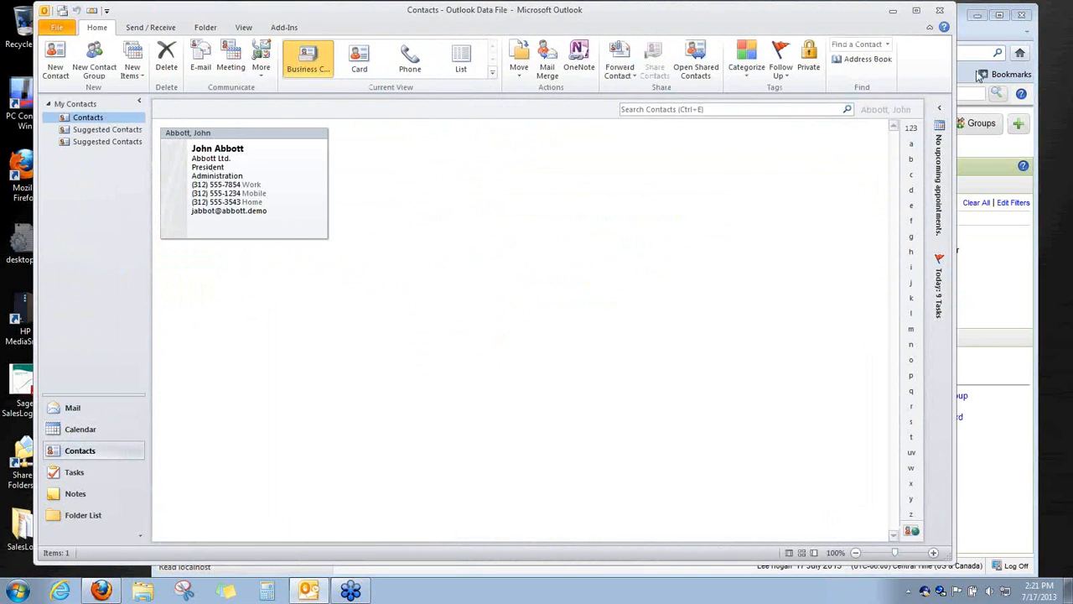
{"action": "left_click", "coordinate": [977, 35]}
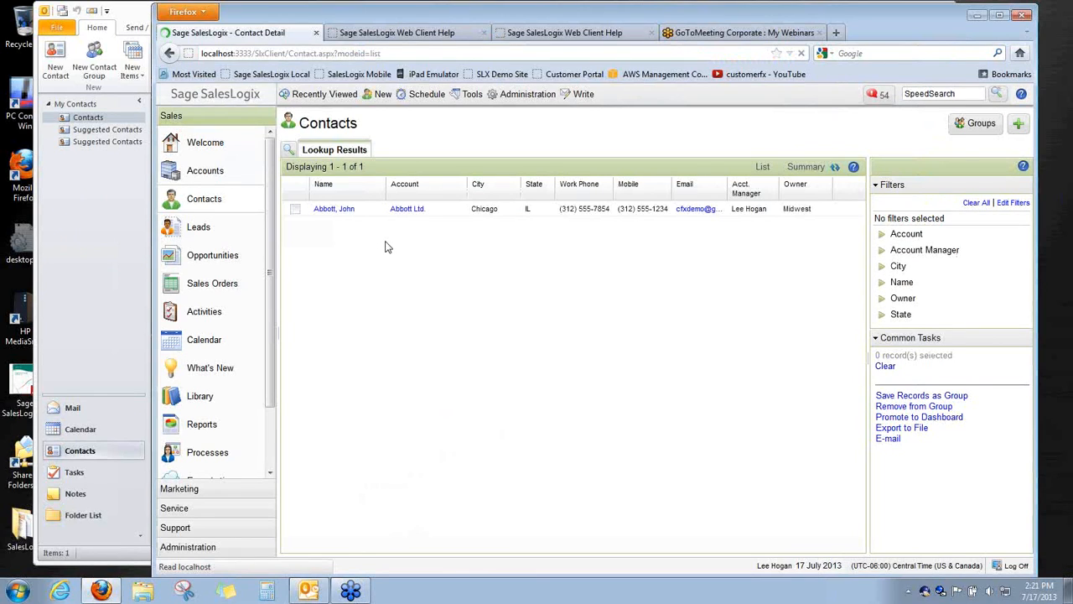
{"action": "left_click", "coordinate": [477, 97]}
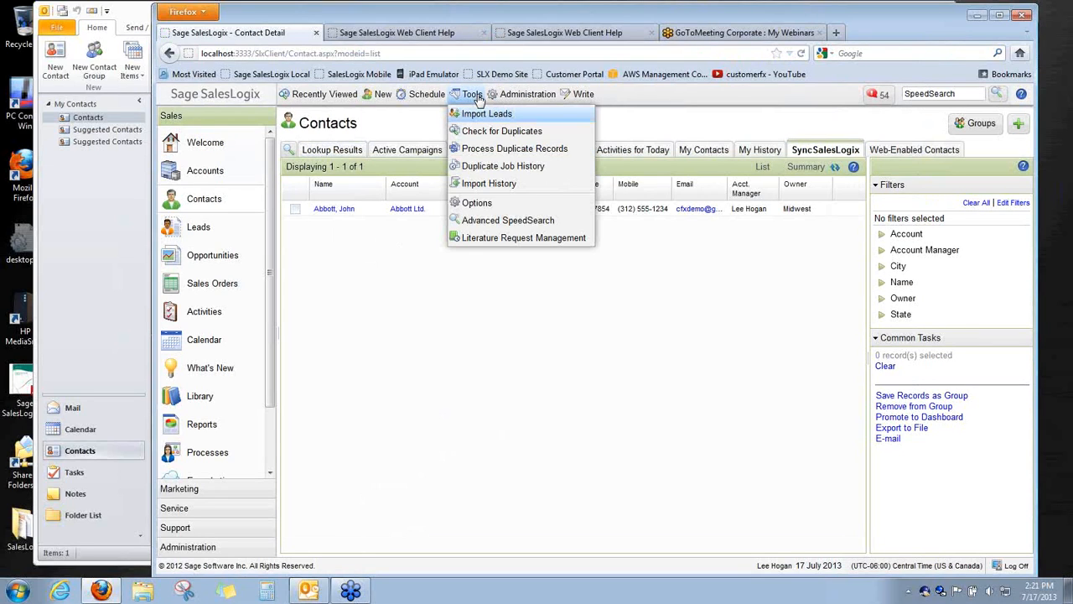
{"action": "left_click", "coordinate": [476, 204]}
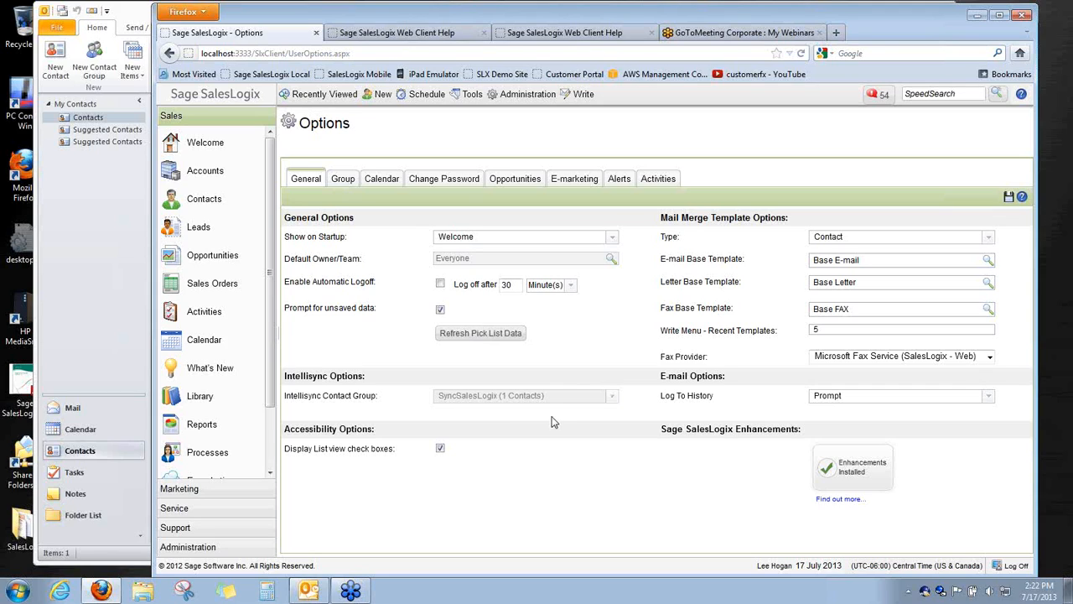
{"action": "left_click", "coordinate": [197, 199]}
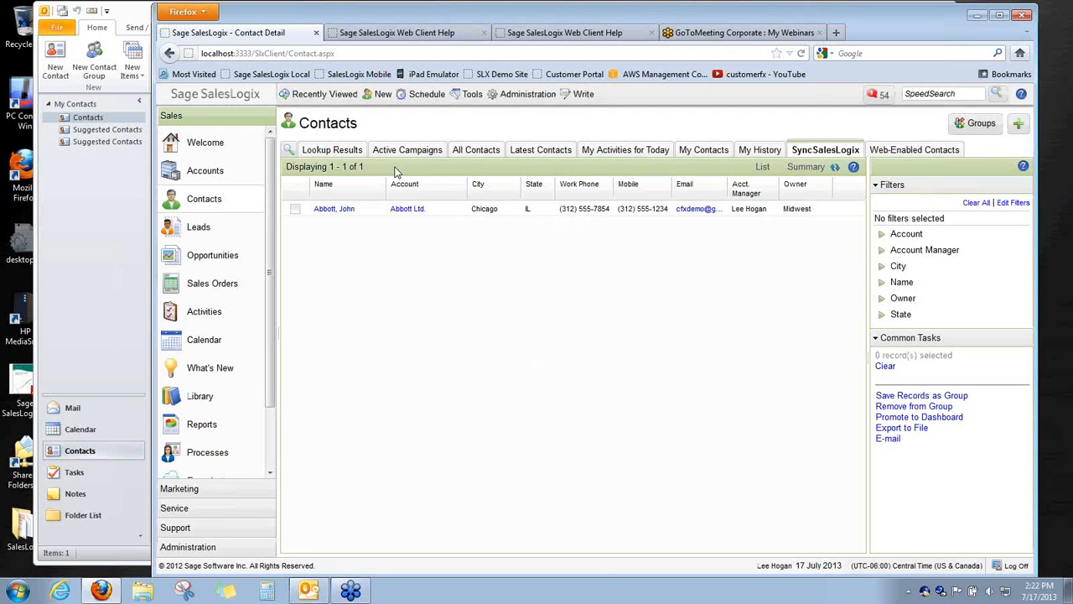
Switch SalesLogix to the All Contacts group showing all 345 contacts
{"action": "left_click", "coordinate": [477, 151]}
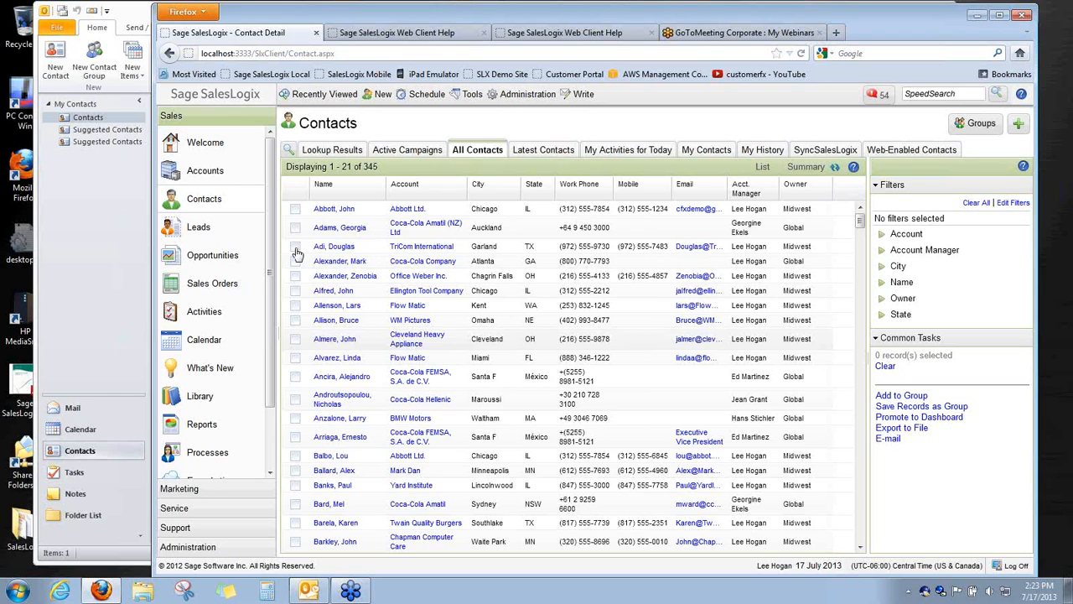
Check TriCom International, try Add to Existing Group, cancel the new-group dialog, reopen its menu
{"action": "left_click", "coordinate": [436, 247]}
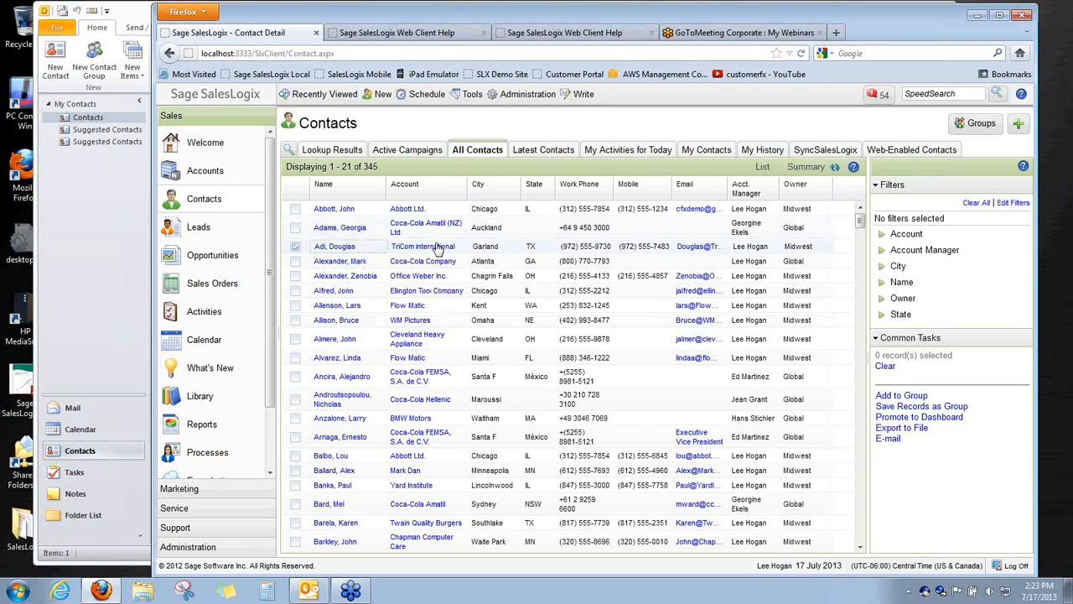
{"action": "right_click", "coordinate": [379, 251]}
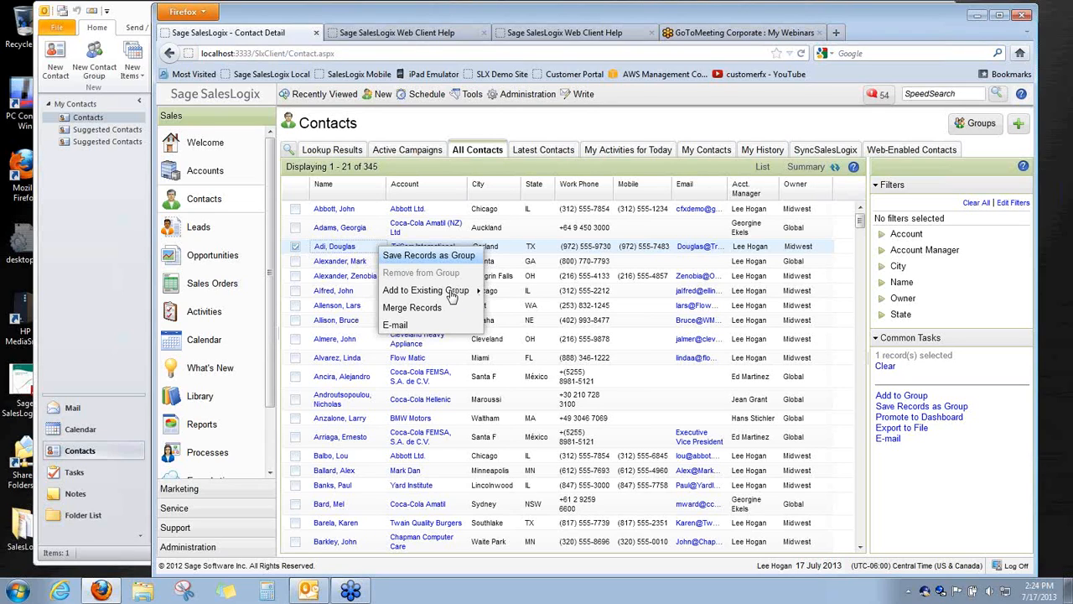
{"action": "mouse_move", "coordinate": [453, 293]}
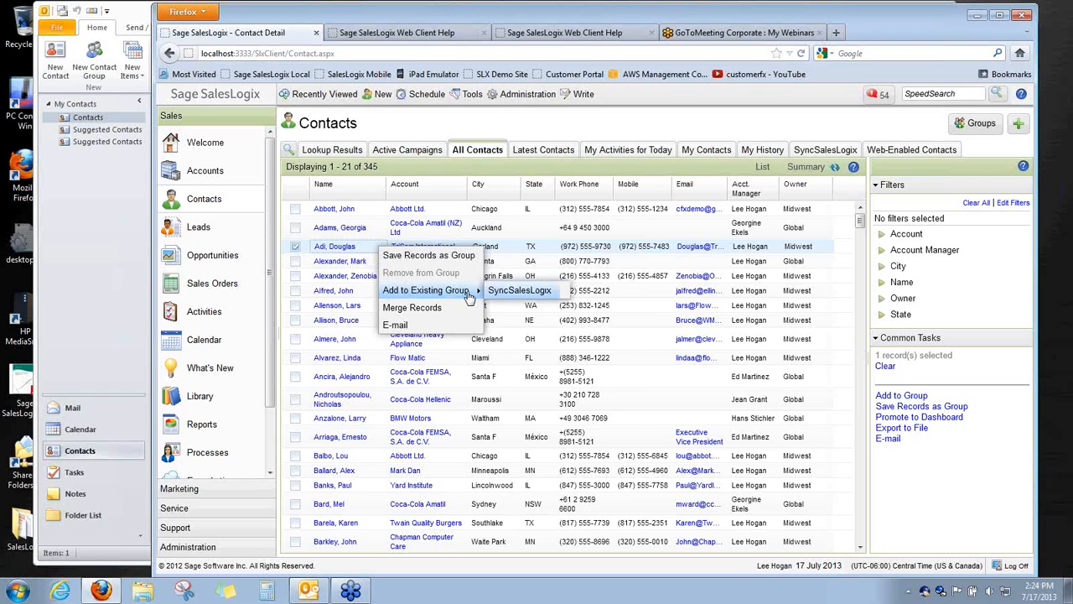
{"action": "left_click", "coordinate": [497, 295]}
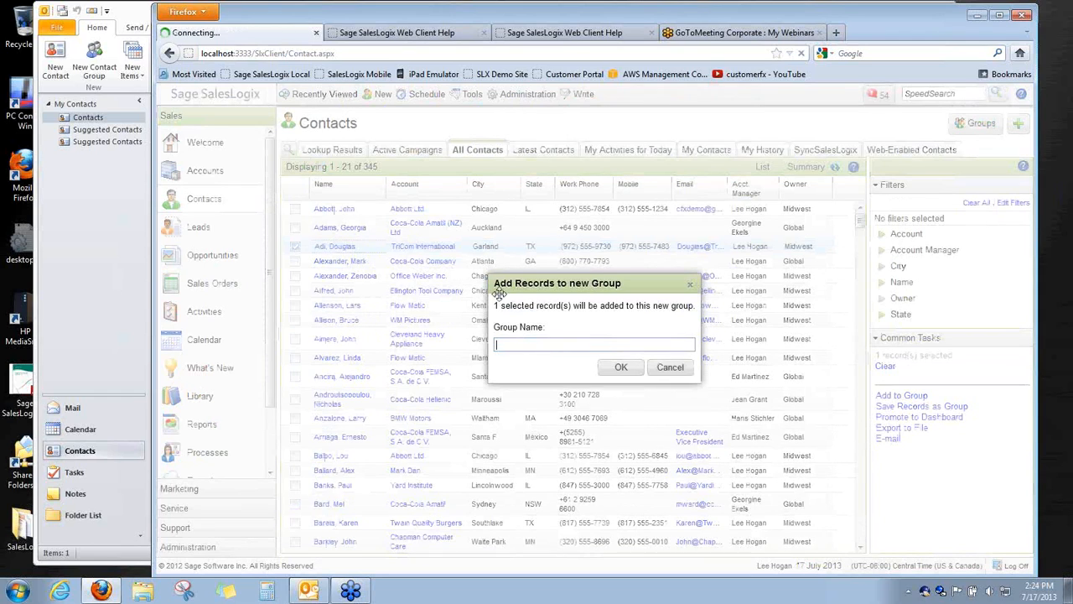
{"action": "left_click", "coordinate": [670, 367]}
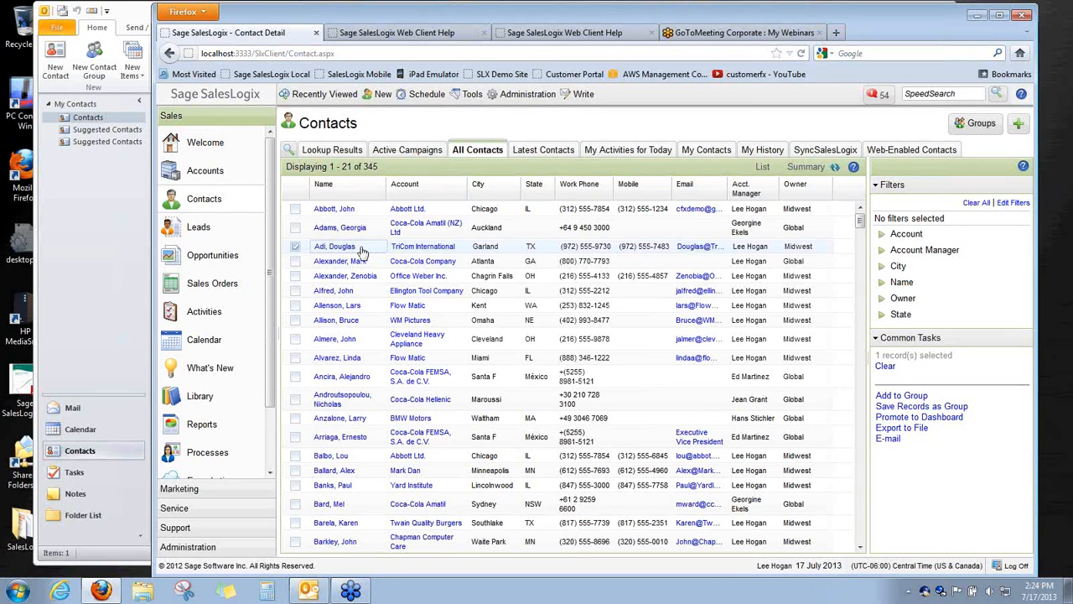
{"action": "right_click", "coordinate": [361, 252]}
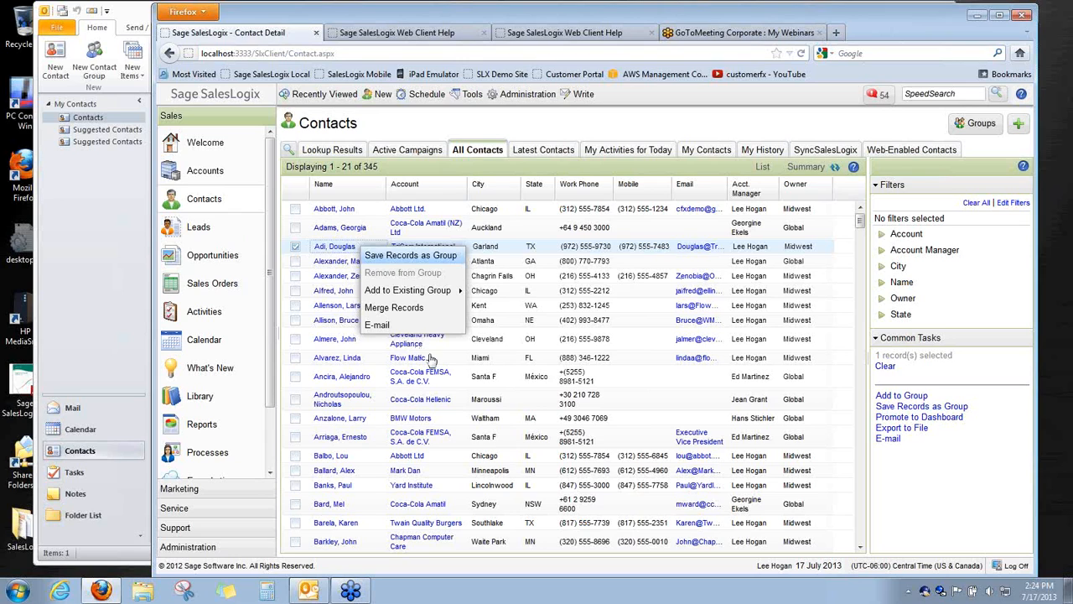
Open Task Manager and look through its Performance, Services and Applications tabs
{"action": "right_click", "coordinate": [456, 589]}
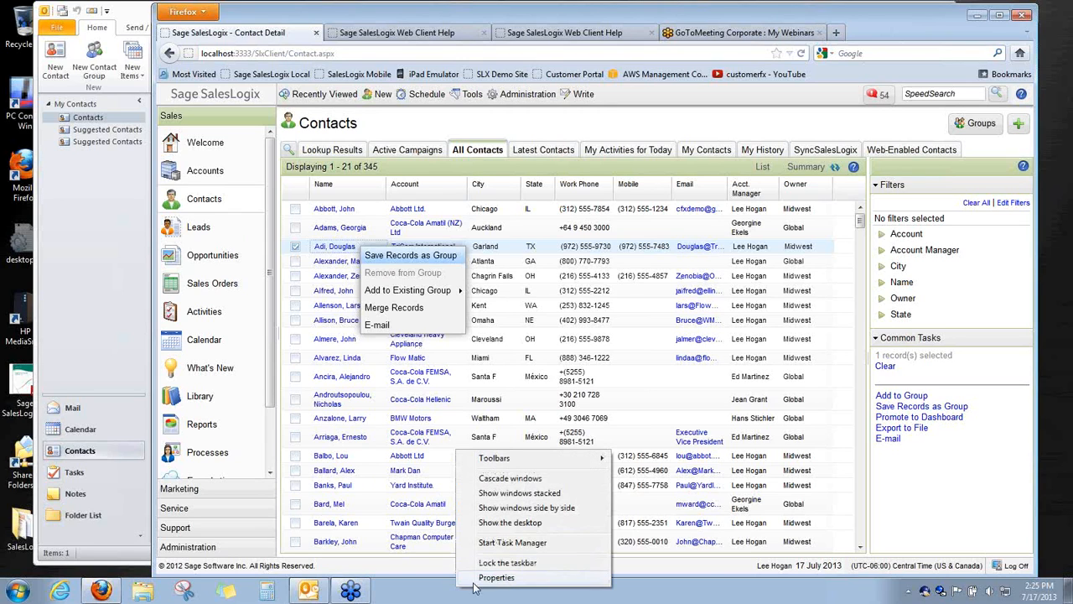
{"action": "left_click", "coordinate": [504, 543]}
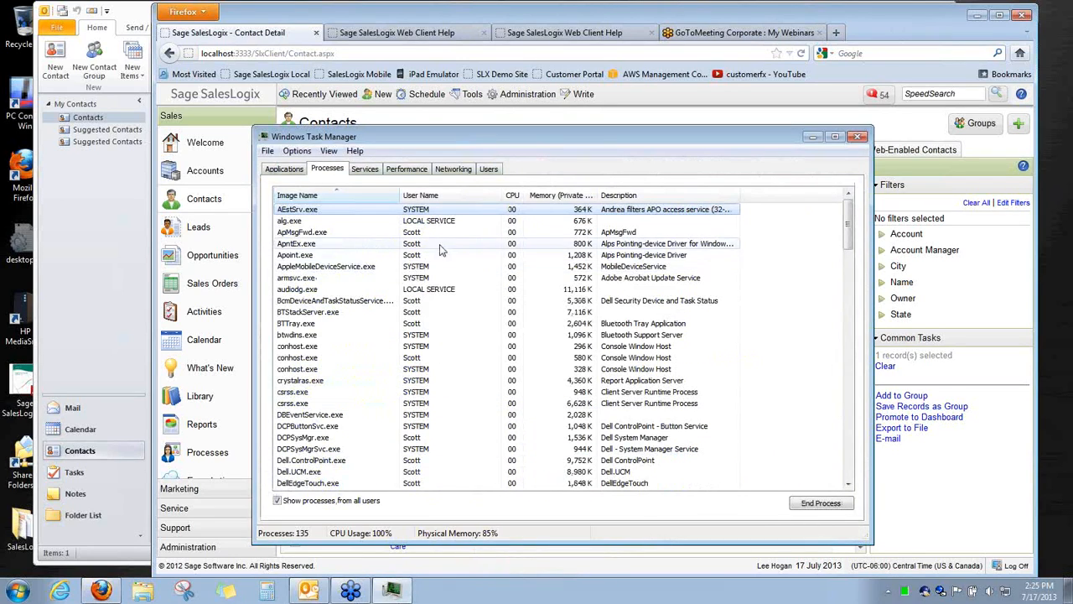
{"action": "left_click", "coordinate": [405, 170]}
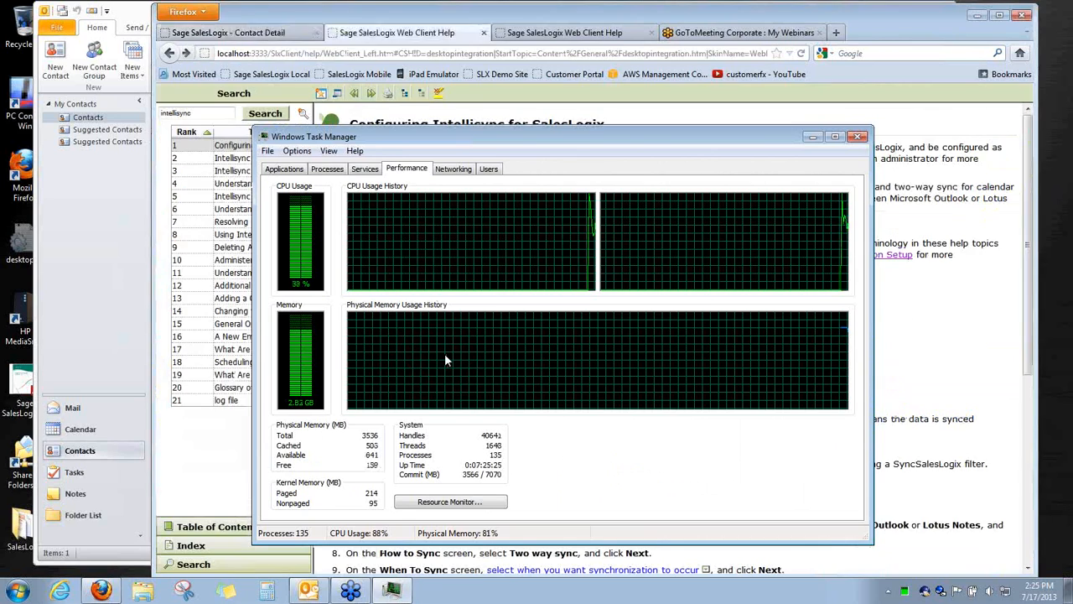
{"action": "left_click", "coordinate": [365, 168]}
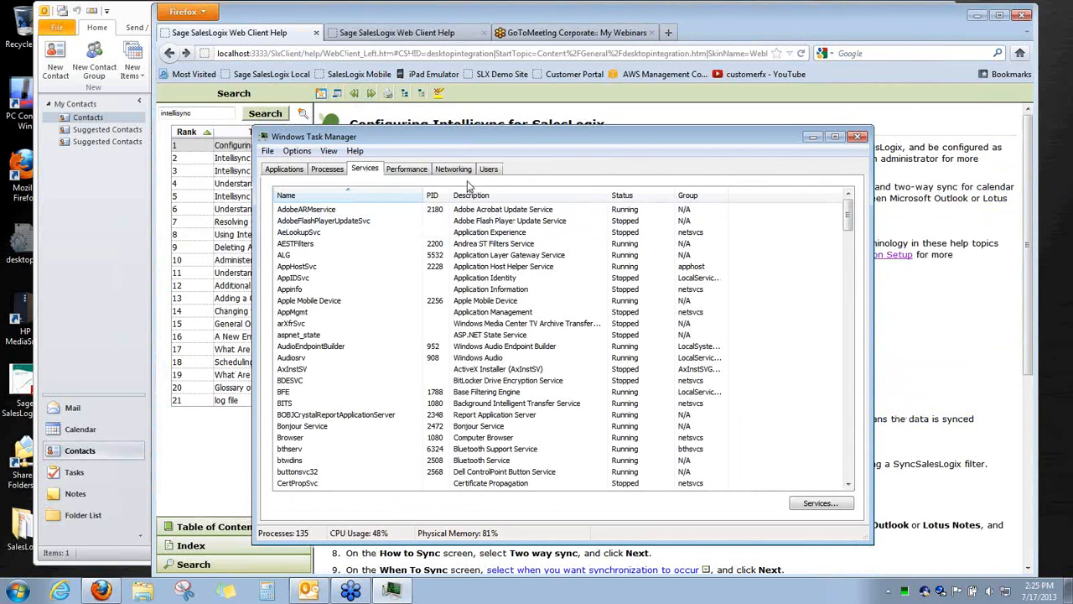
{"action": "left_click", "coordinate": [306, 171]}
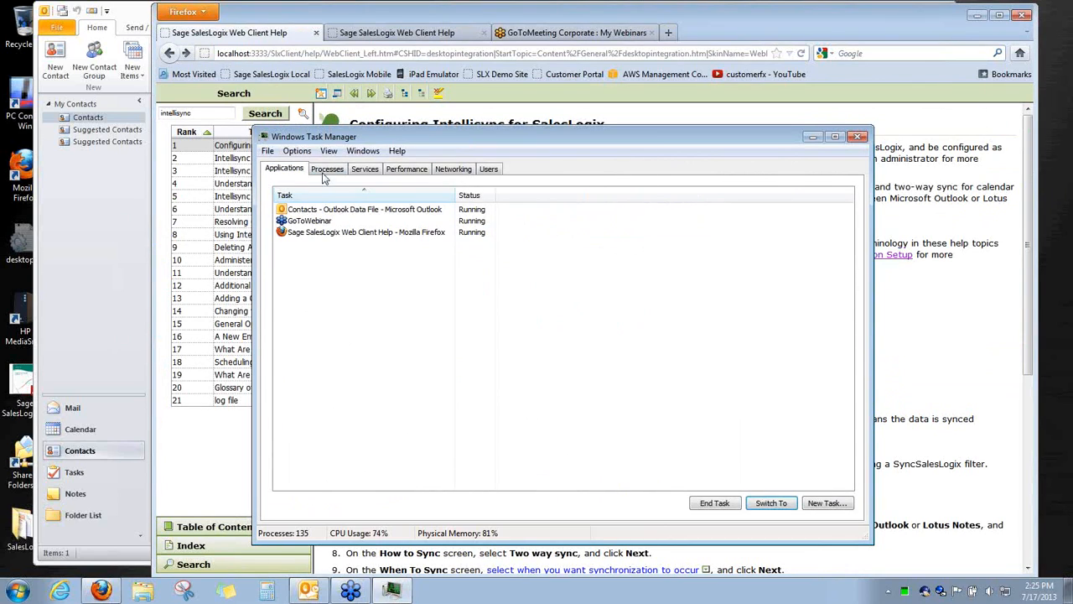
Sort the Processes list by memory and then CPU, then bring Outlook's contacts forward
{"action": "left_click", "coordinate": [328, 170]}
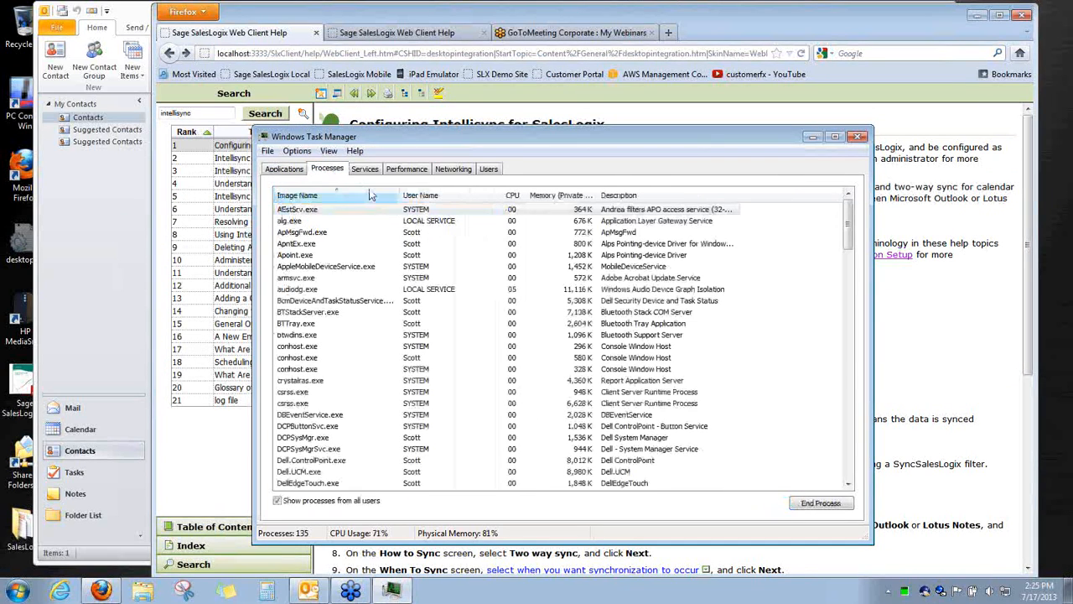
{"action": "left_click", "coordinate": [567, 195]}
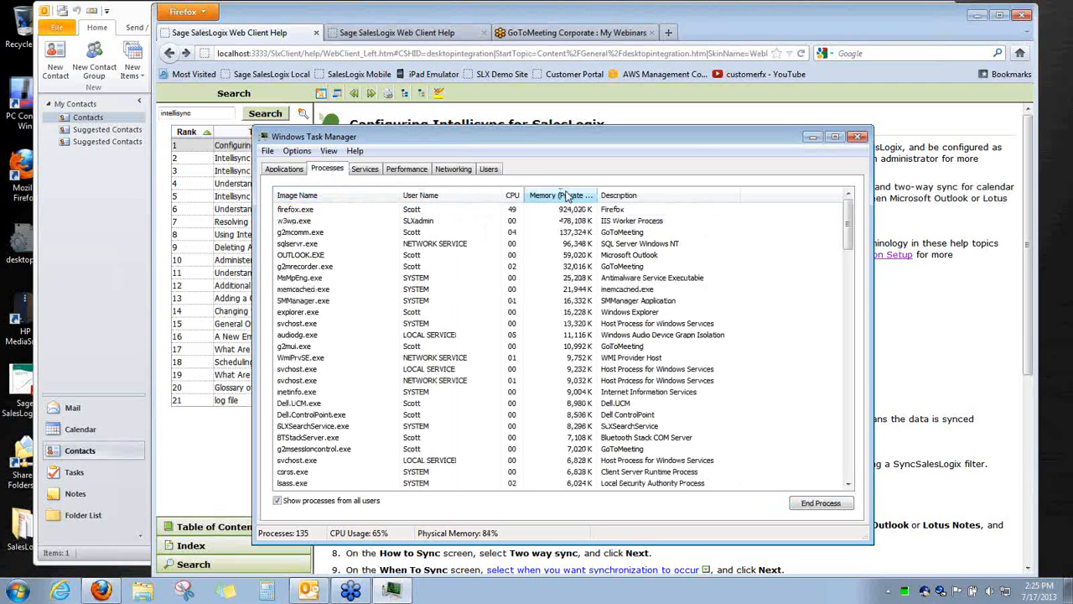
{"action": "left_click", "coordinate": [513, 195]}
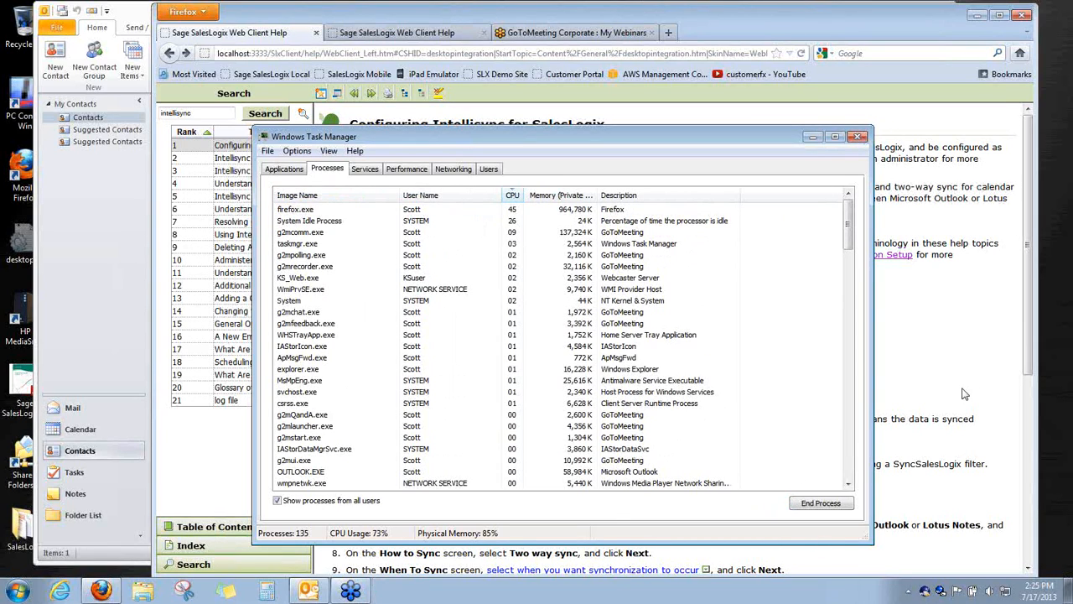
{"action": "left_click", "coordinate": [80, 322]}
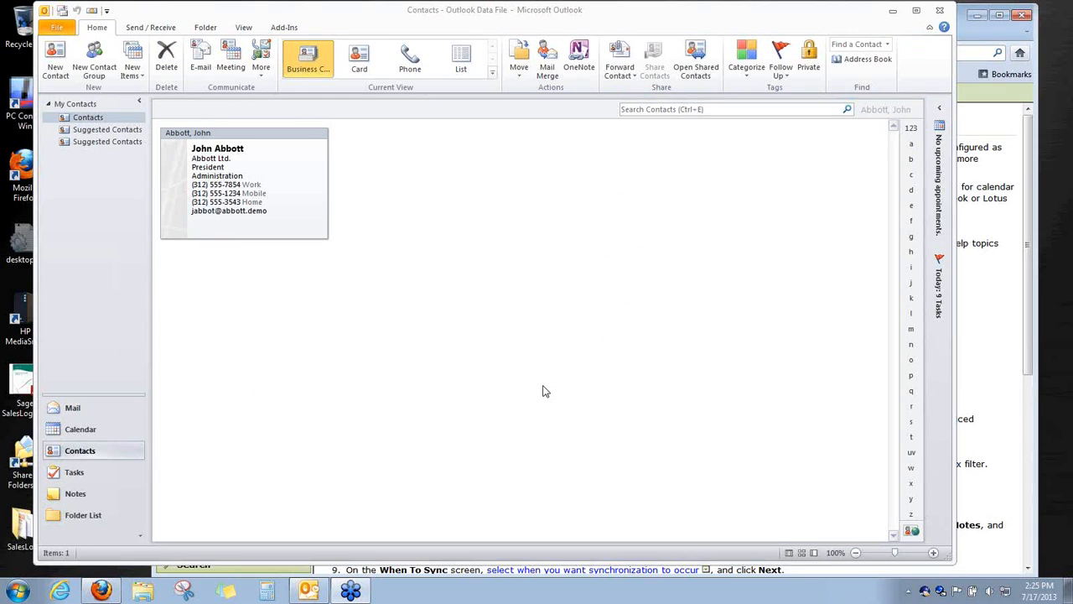
Close Outlook and Firefox, confirming Close tabs for all three Firefox tabs
{"action": "left_click", "coordinate": [940, 12]}
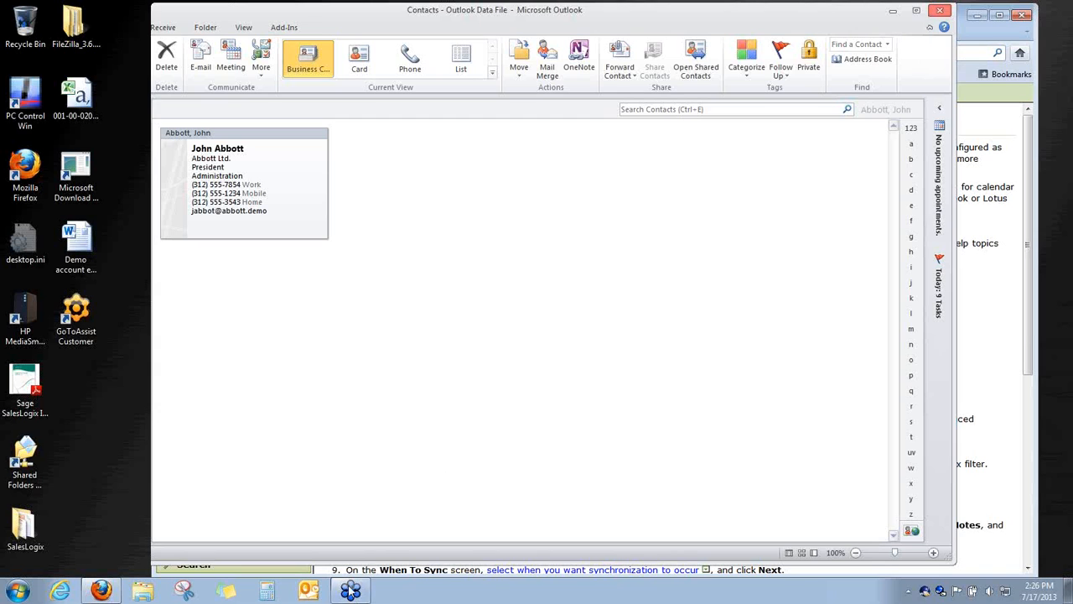
{"action": "right_click", "coordinate": [417, 590]}
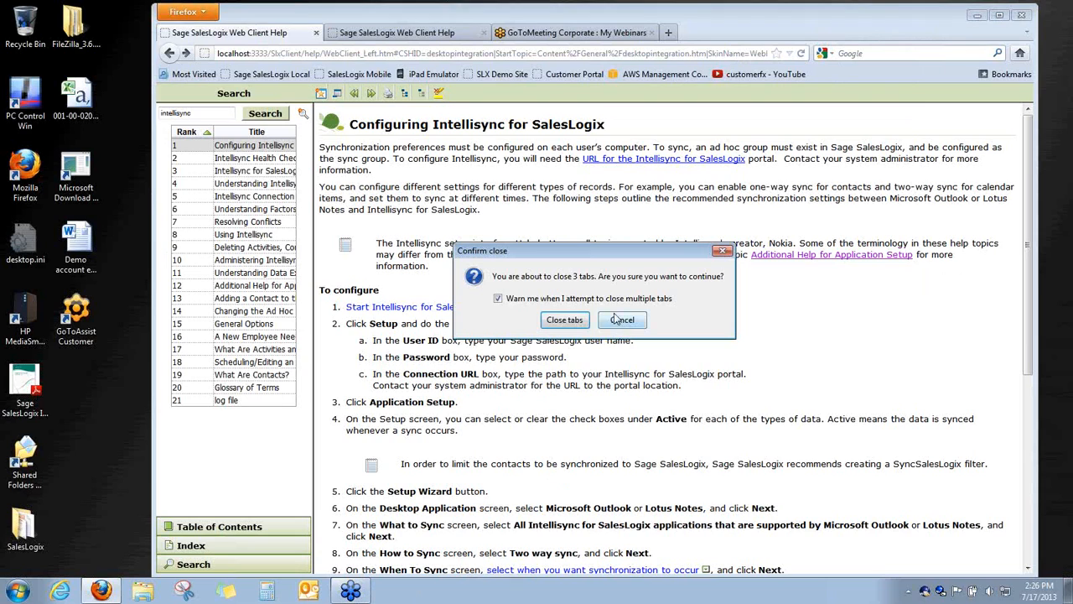
{"action": "left_click", "coordinate": [568, 320]}
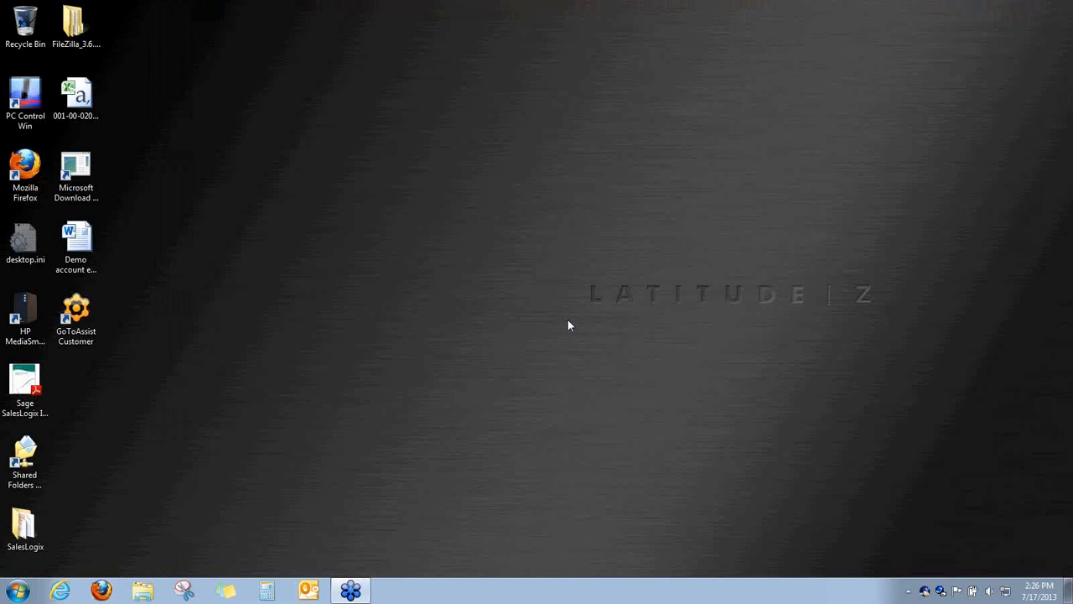
Open Task Manager and end the leftover firefox.exe process
{"action": "right_click", "coordinate": [473, 582]}
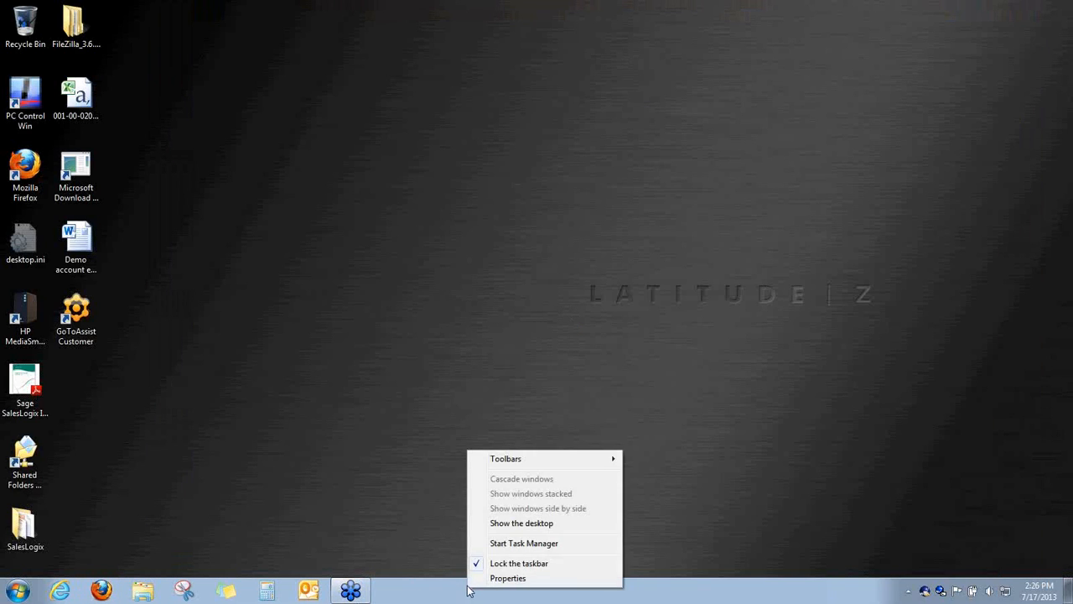
{"action": "left_click", "coordinate": [513, 543]}
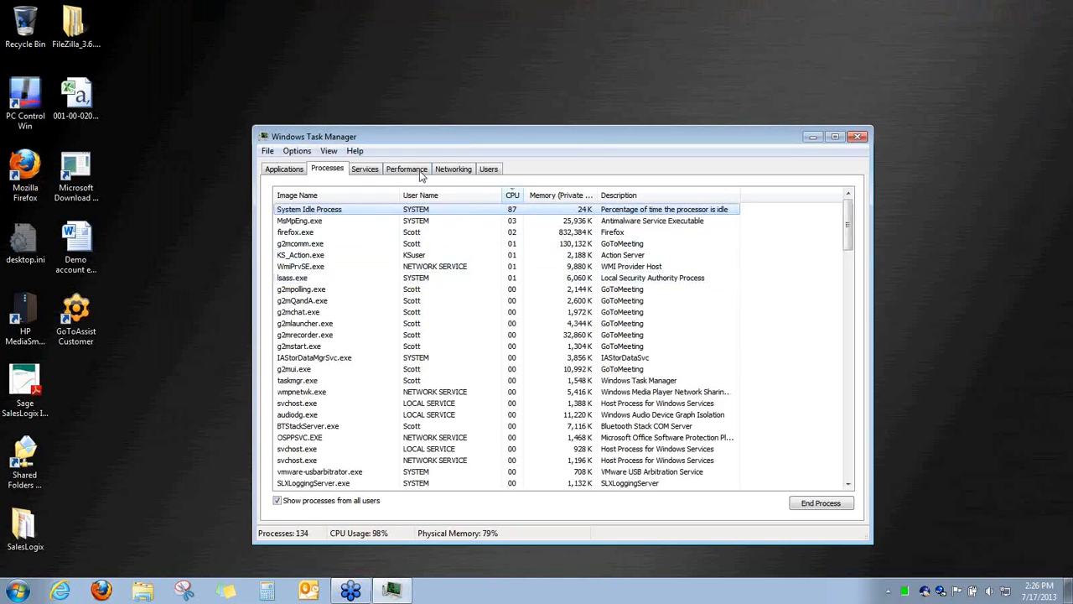
{"action": "left_click", "coordinate": [419, 170]}
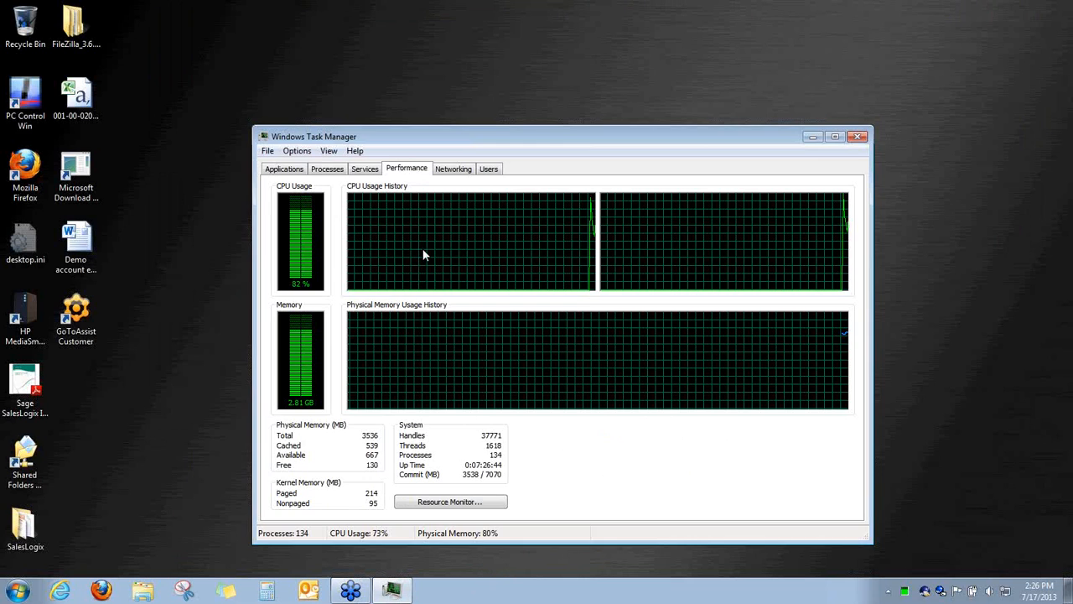
{"action": "left_click", "coordinate": [328, 169]}
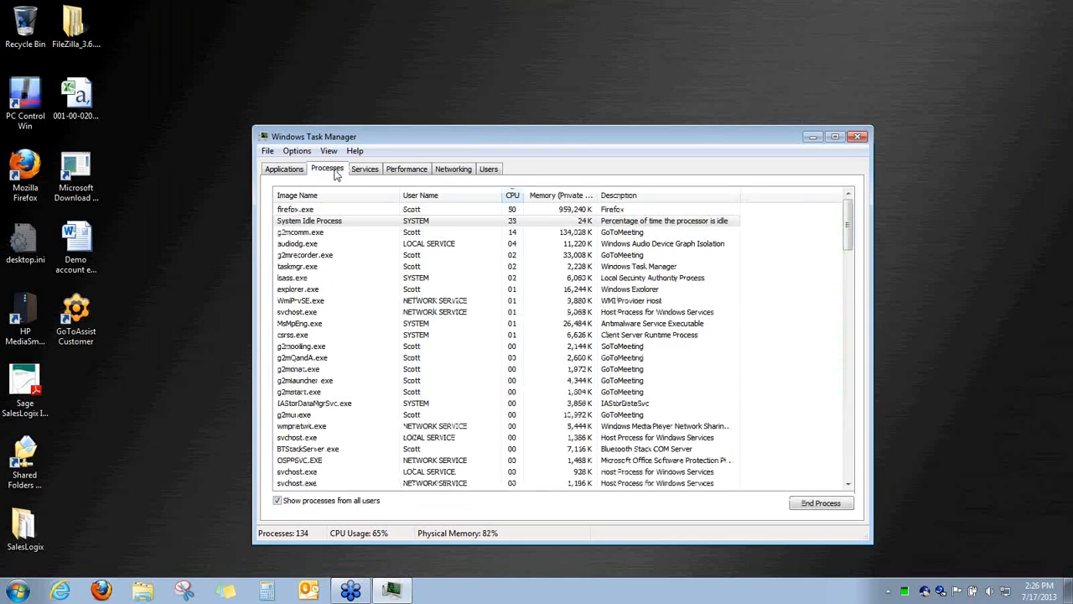
{"action": "right_click", "coordinate": [529, 216]}
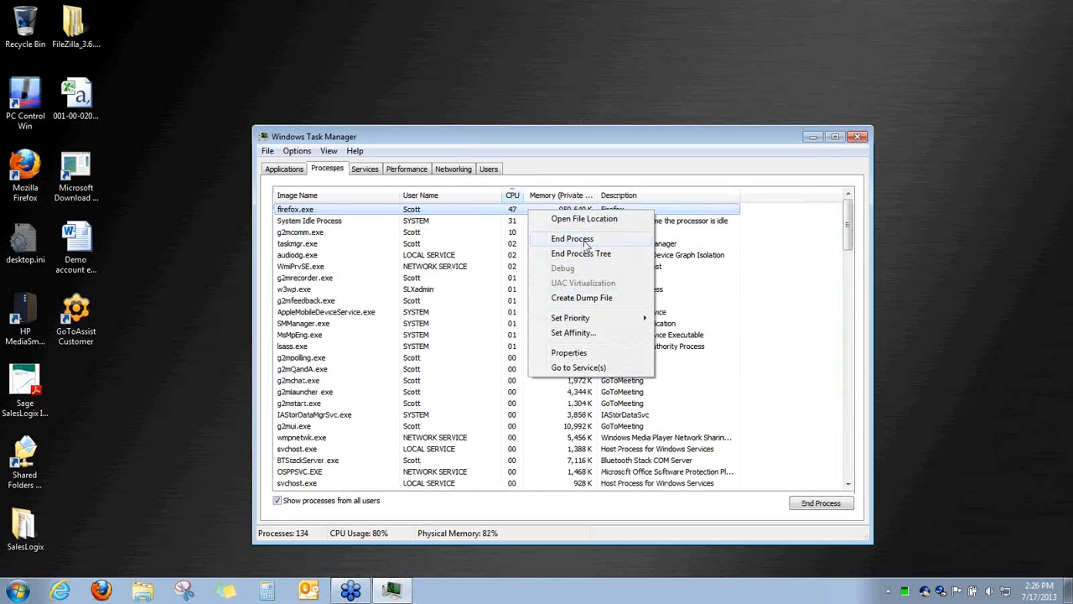
{"action": "left_click", "coordinate": [586, 241]}
{"action": "left_click", "coordinate": [577, 323]}
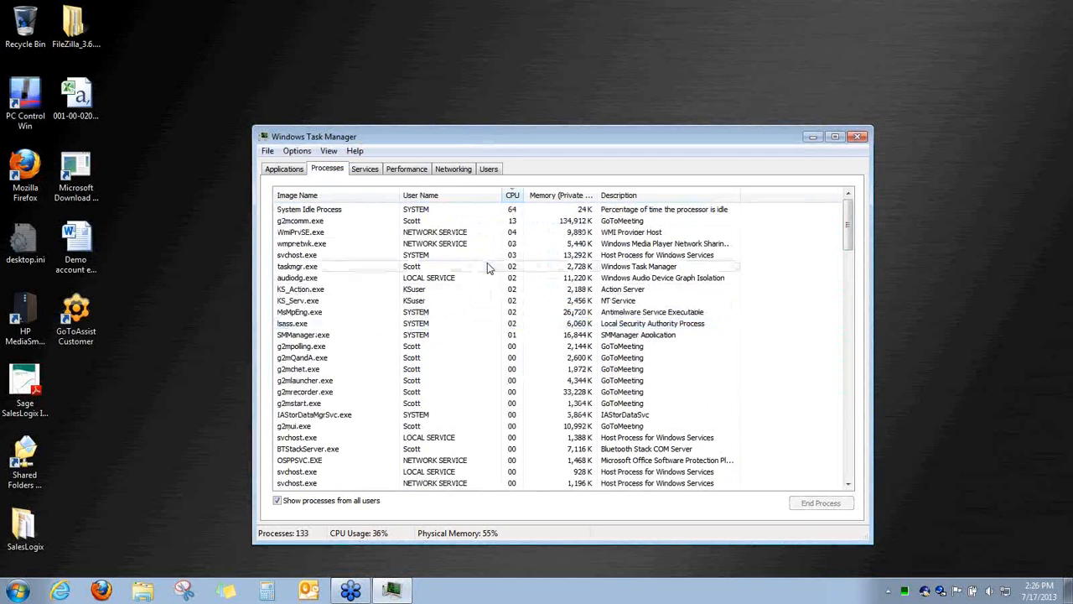
Verify memory use dropped to 55%, close Task Manager and relaunch Firefox
{"action": "left_click", "coordinate": [404, 170]}
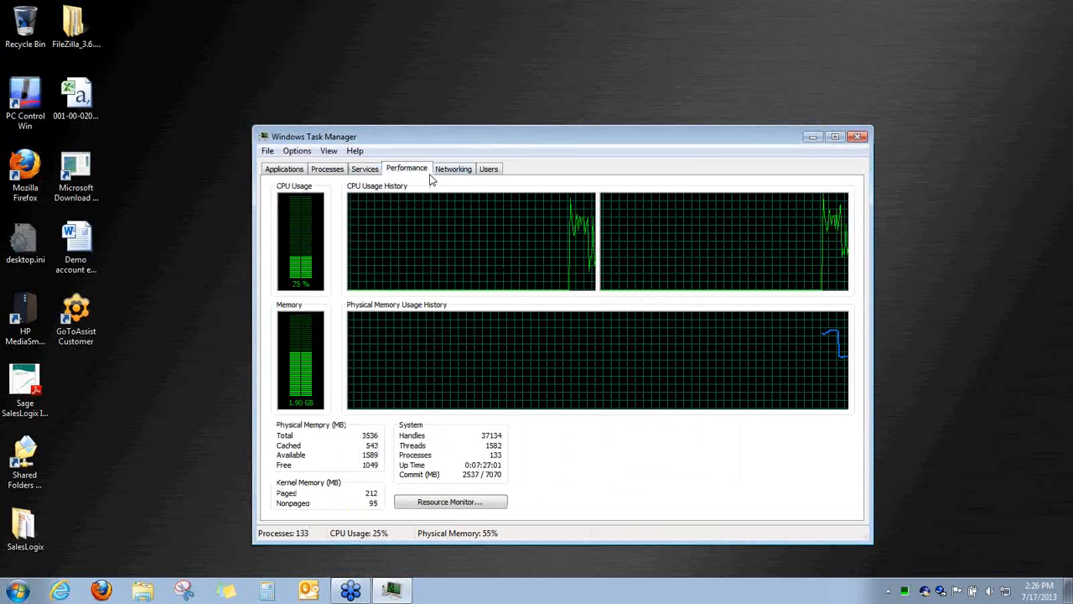
{"action": "left_click", "coordinate": [859, 139]}
{"action": "left_click", "coordinate": [25, 172]}
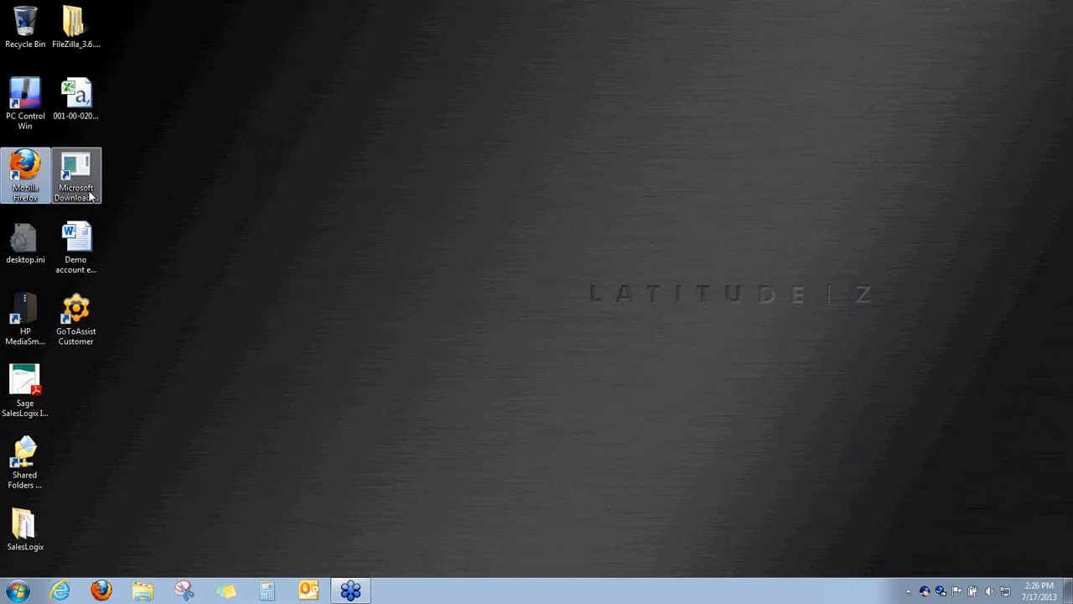
{"action": "double_click", "coordinate": [38, 186]}
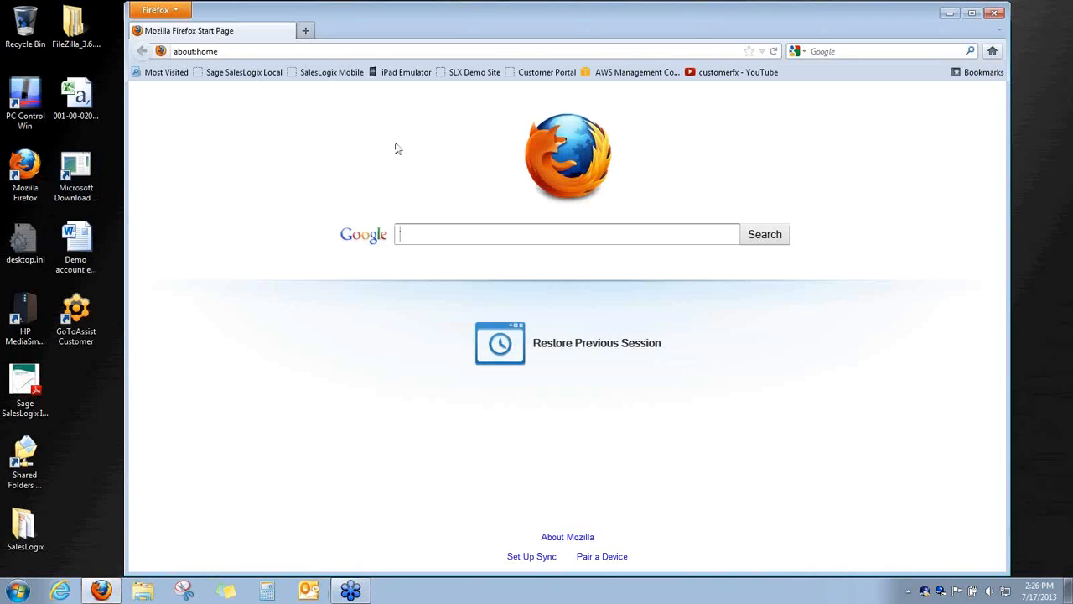
Log on via the SalesLogix Local bookmark, start Outlook with the demo profile on Inbox, return to Firefox
{"action": "left_click", "coordinate": [241, 72]}
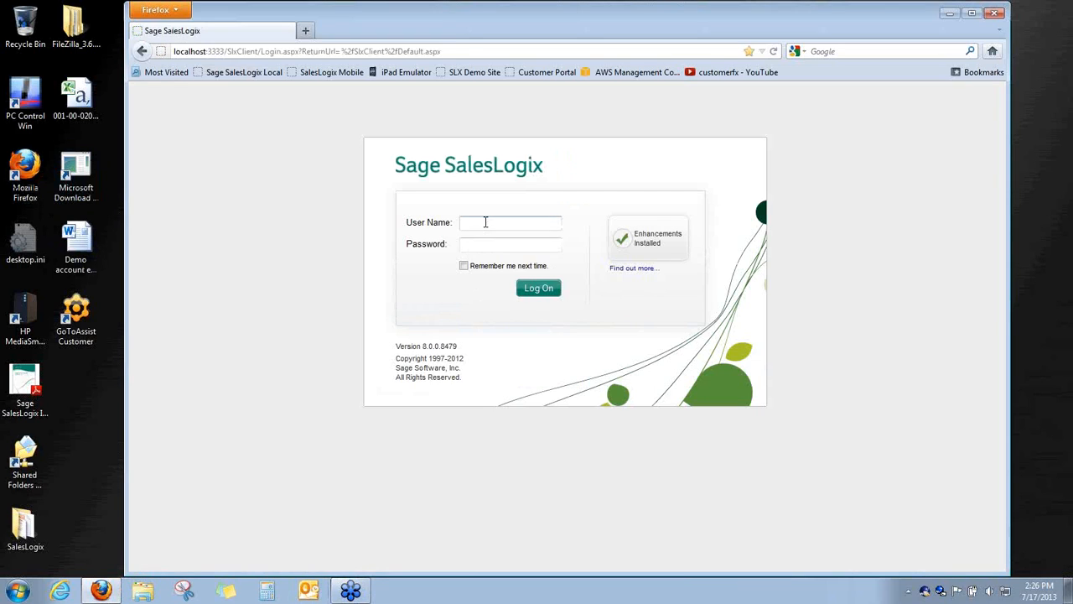
{"action": "left_click", "coordinate": [528, 295]}
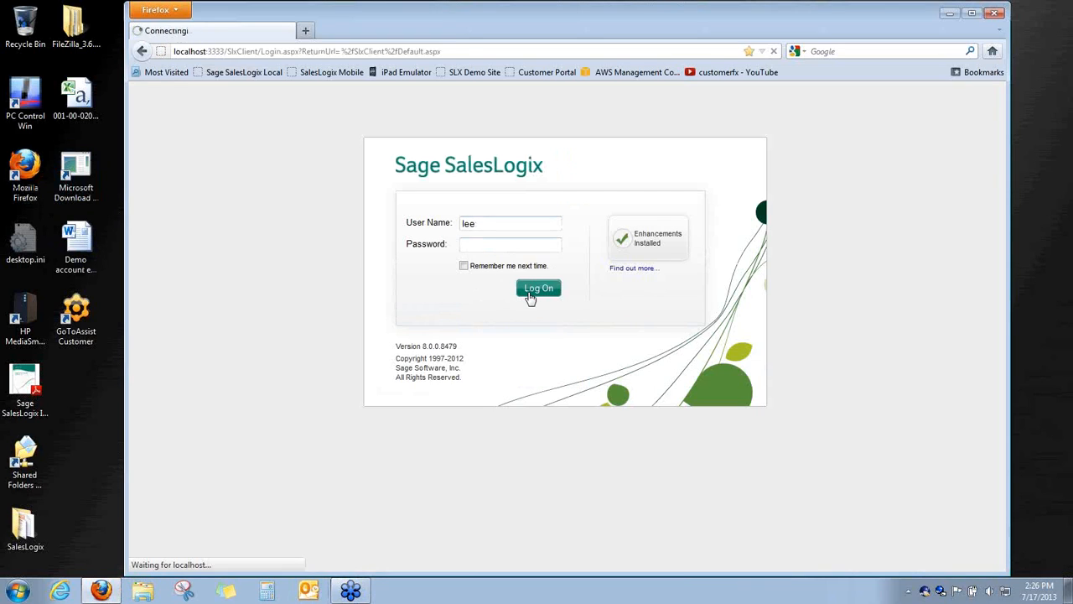
{"action": "left_click", "coordinate": [308, 590]}
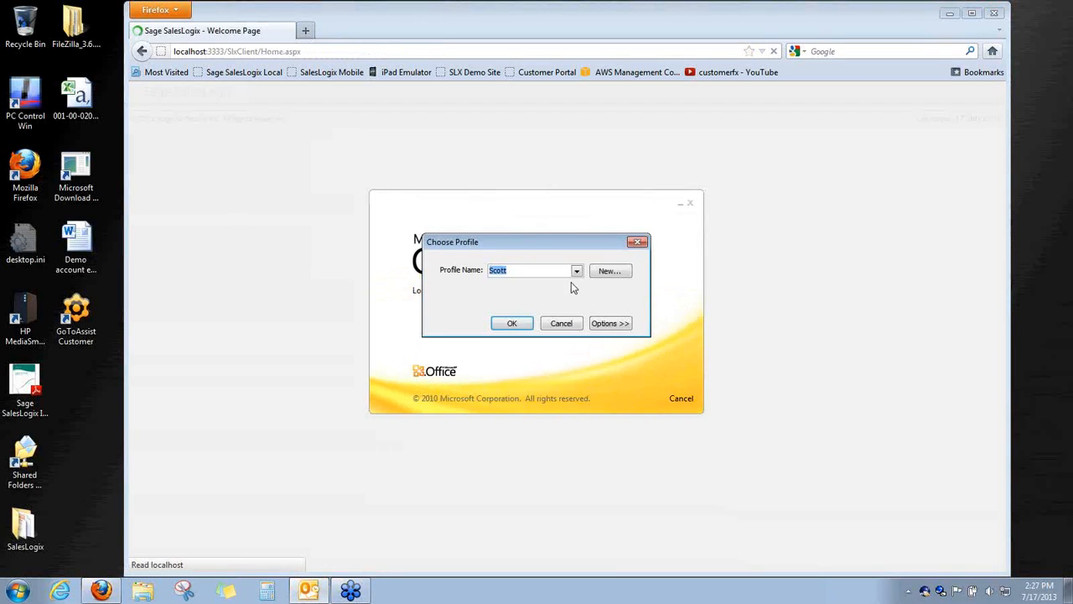
{"action": "left_click", "coordinate": [577, 270]}
{"action": "left_click", "coordinate": [564, 284]}
{"action": "left_click", "coordinate": [517, 324]}
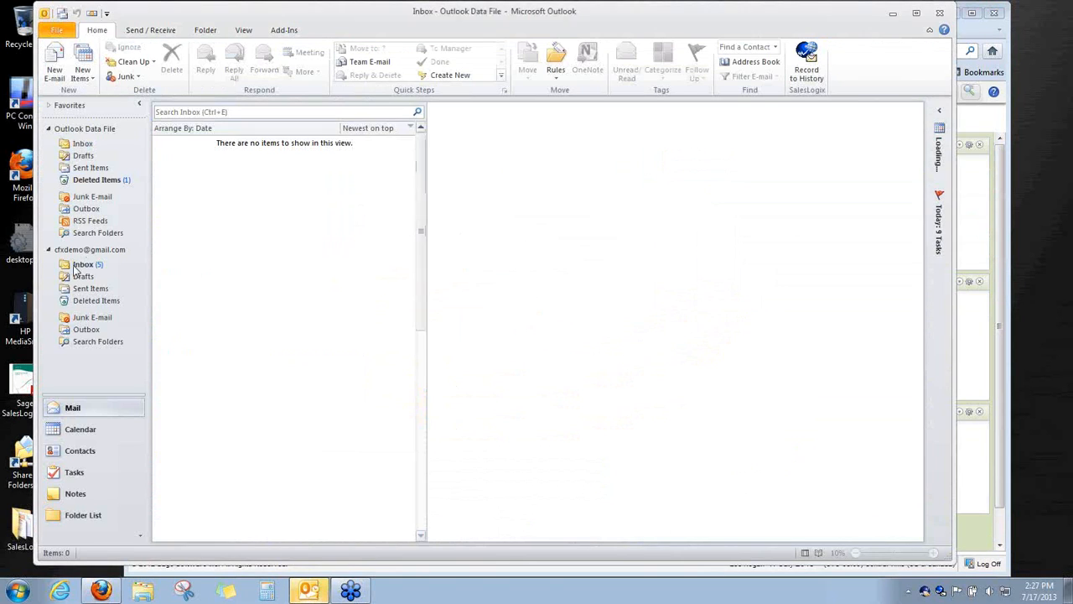
{"action": "left_click", "coordinate": [81, 265]}
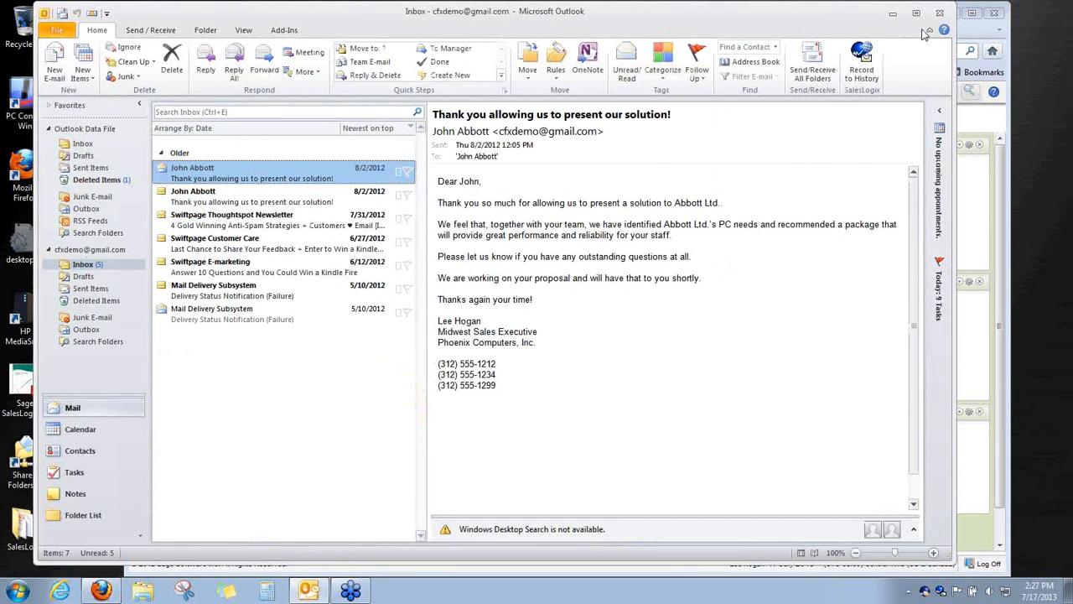
{"action": "left_click", "coordinate": [977, 38]}
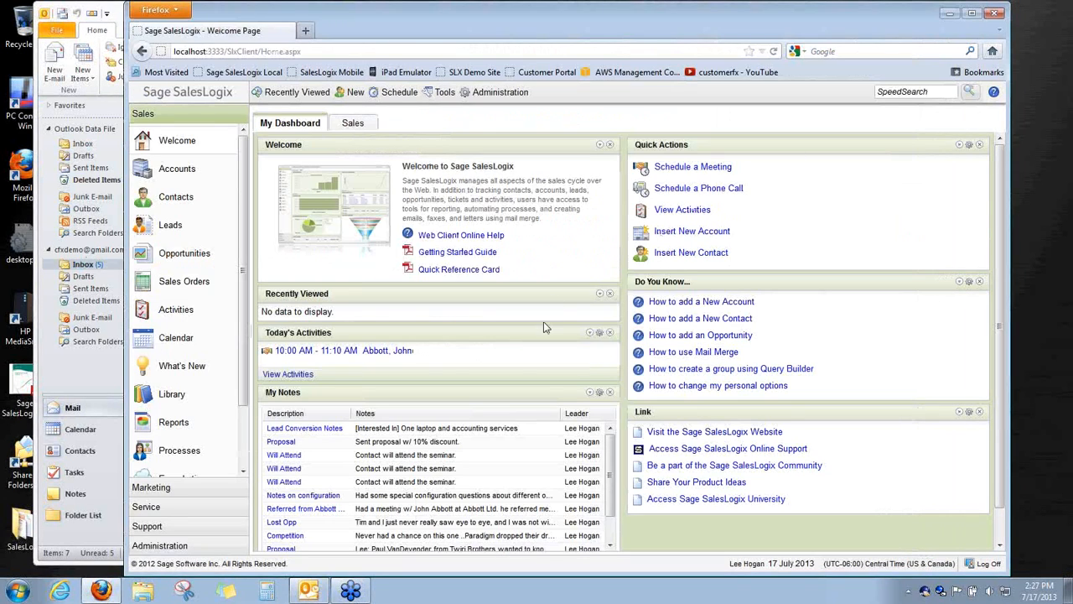
Add the TriCom International contact to the SyncSalesLogix group and confirm the group lists two contacts
{"action": "left_click", "coordinate": [154, 198]}
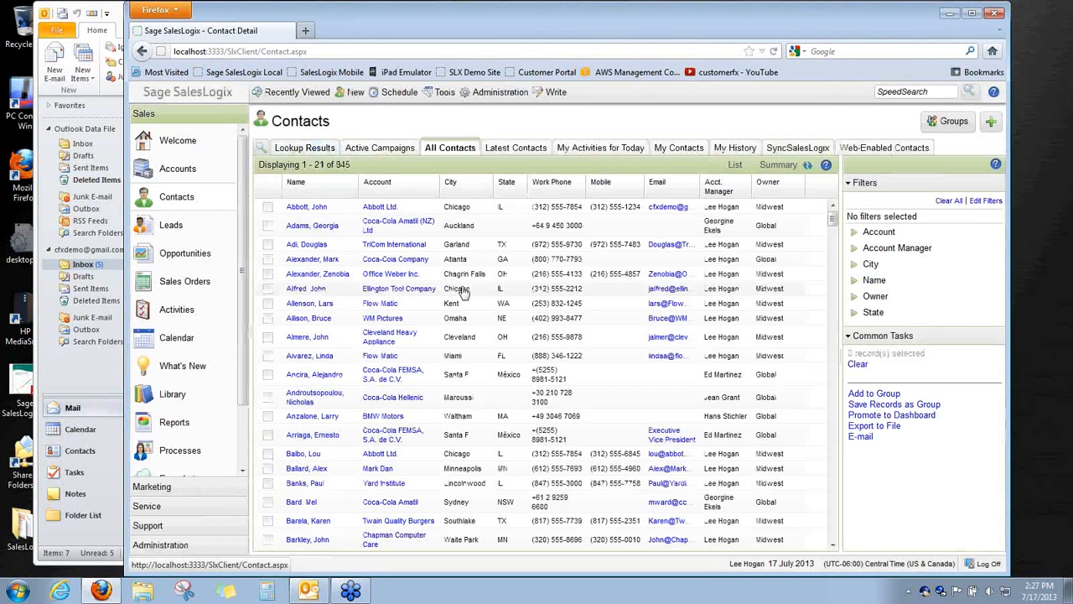
{"action": "right_click", "coordinate": [321, 244]}
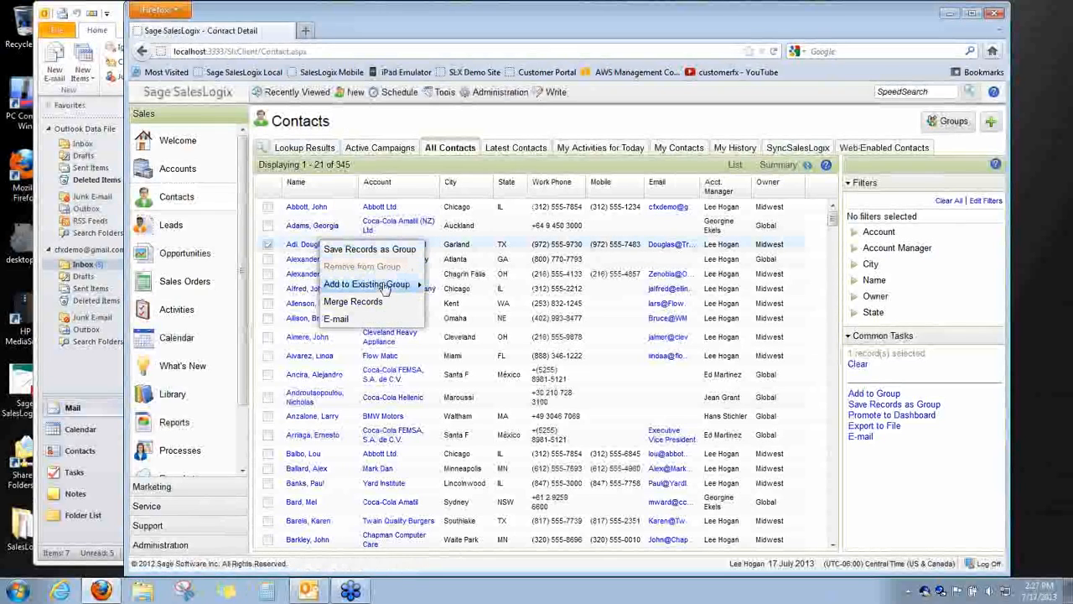
{"action": "mouse_move", "coordinate": [390, 285]}
{"action": "left_click", "coordinate": [444, 288]}
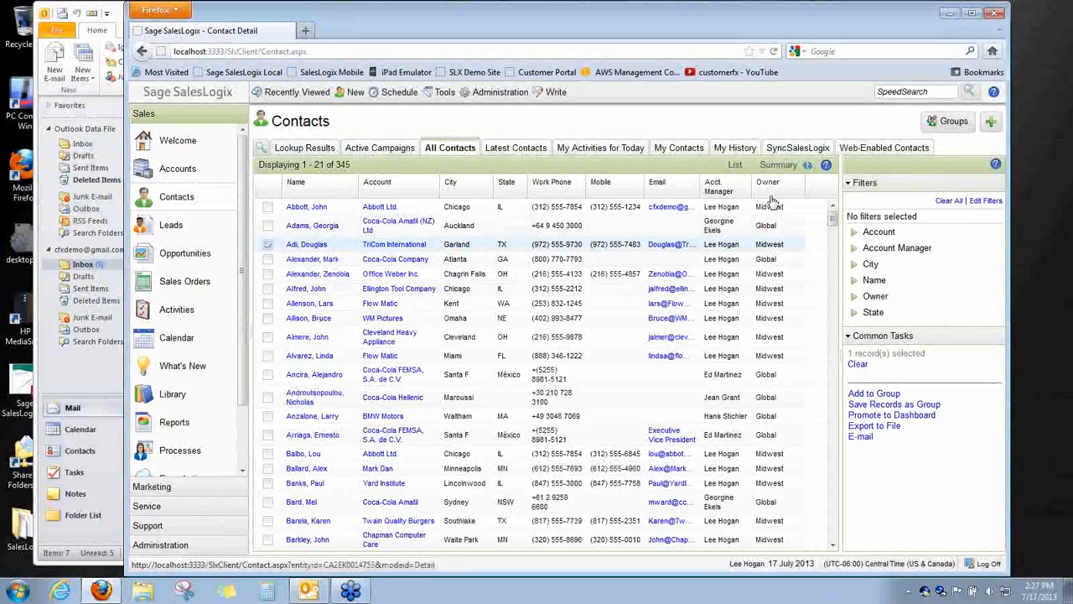
{"action": "left_click", "coordinate": [800, 149]}
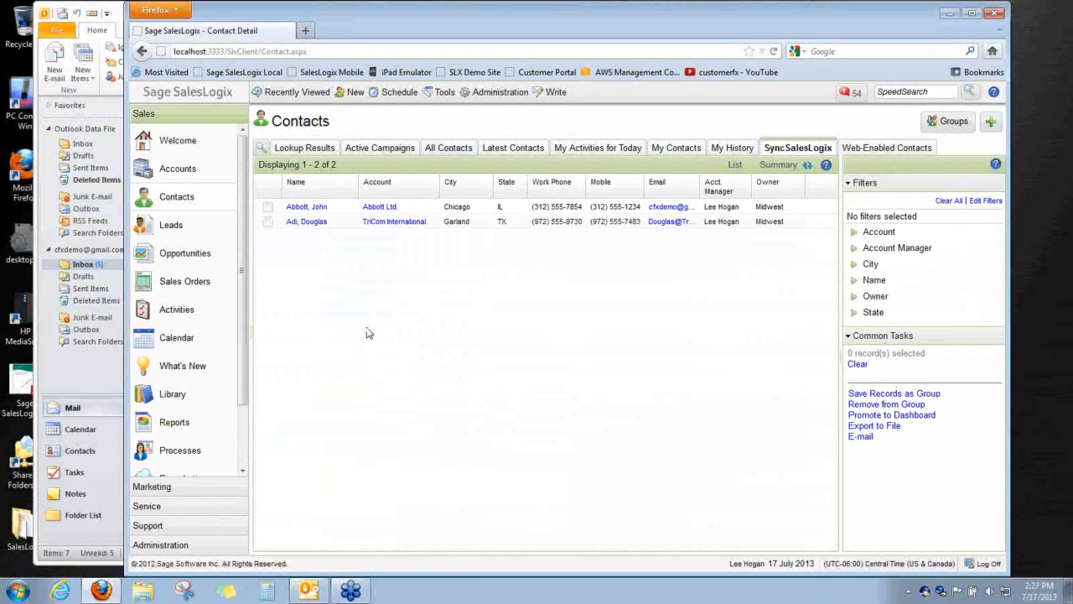
{"action": "left_click", "coordinate": [80, 450]}
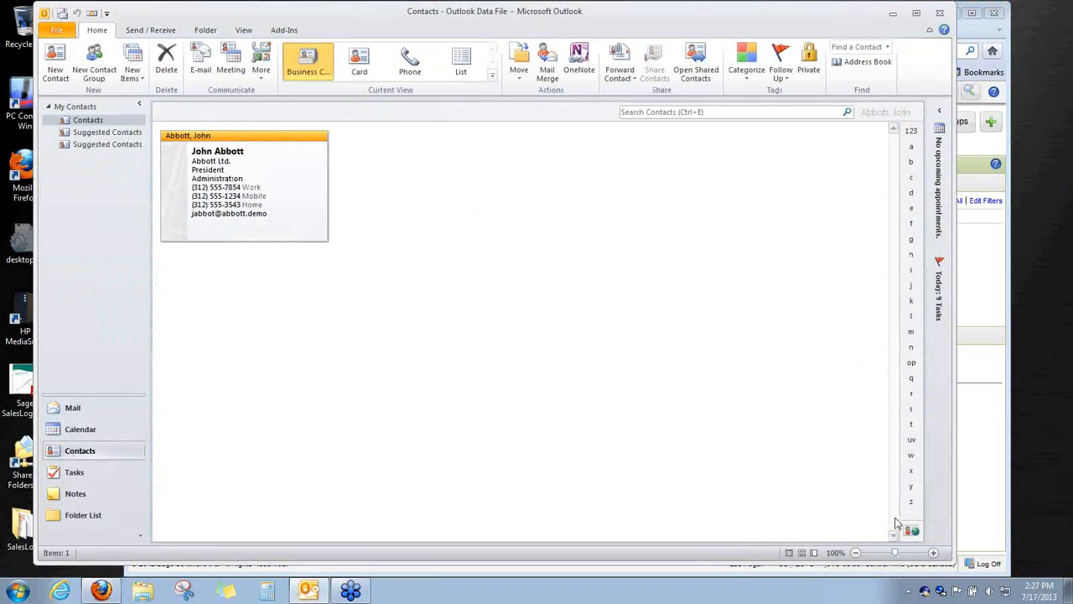
Start an immediate sync with Intellisync's Sync Now command
{"action": "right_click", "coordinate": [940, 591]}
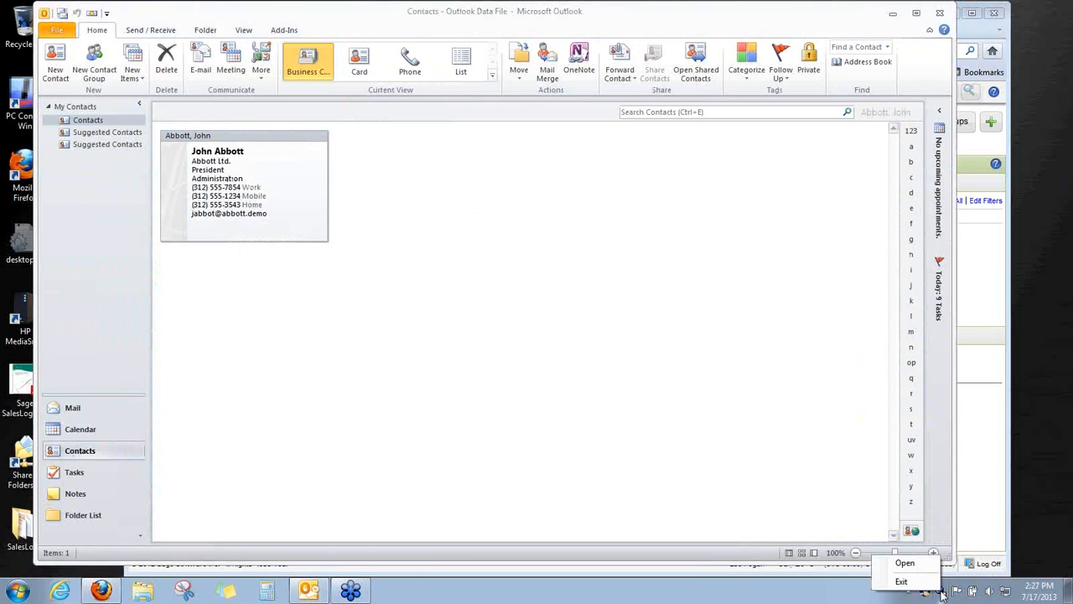
{"action": "right_click", "coordinate": [926, 593]}
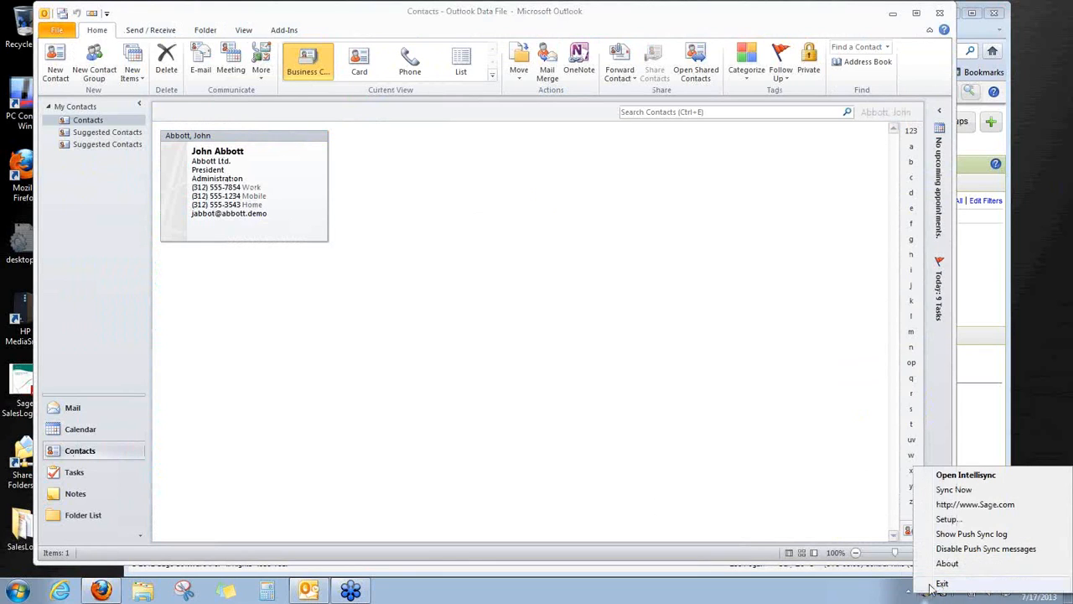
{"action": "left_click", "coordinate": [953, 490]}
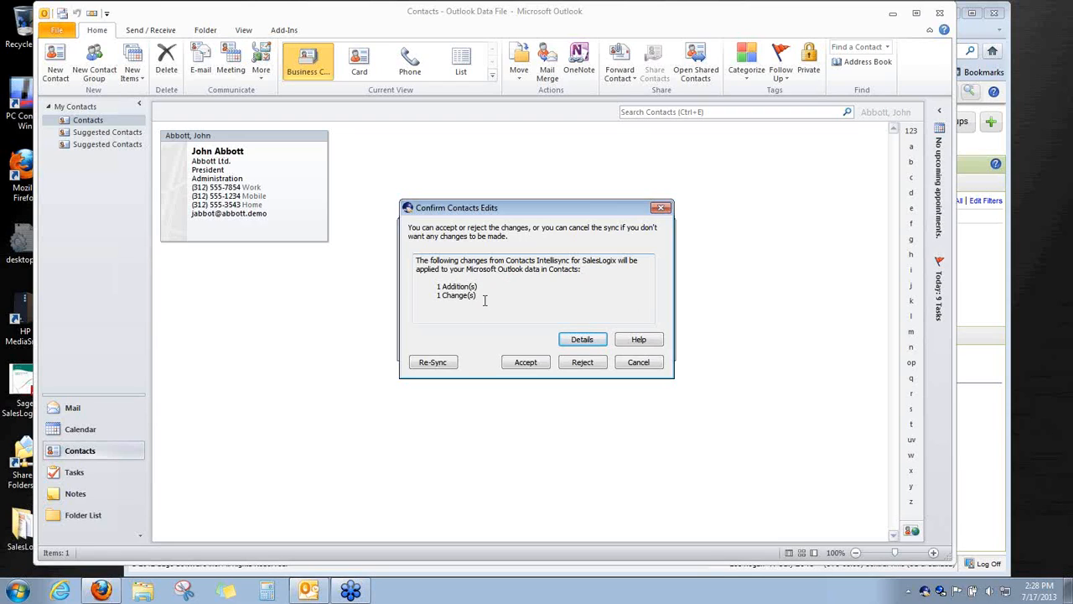
Review the pending contact details with a wider Company Name column, then accept both edits
{"action": "left_click", "coordinate": [565, 341]}
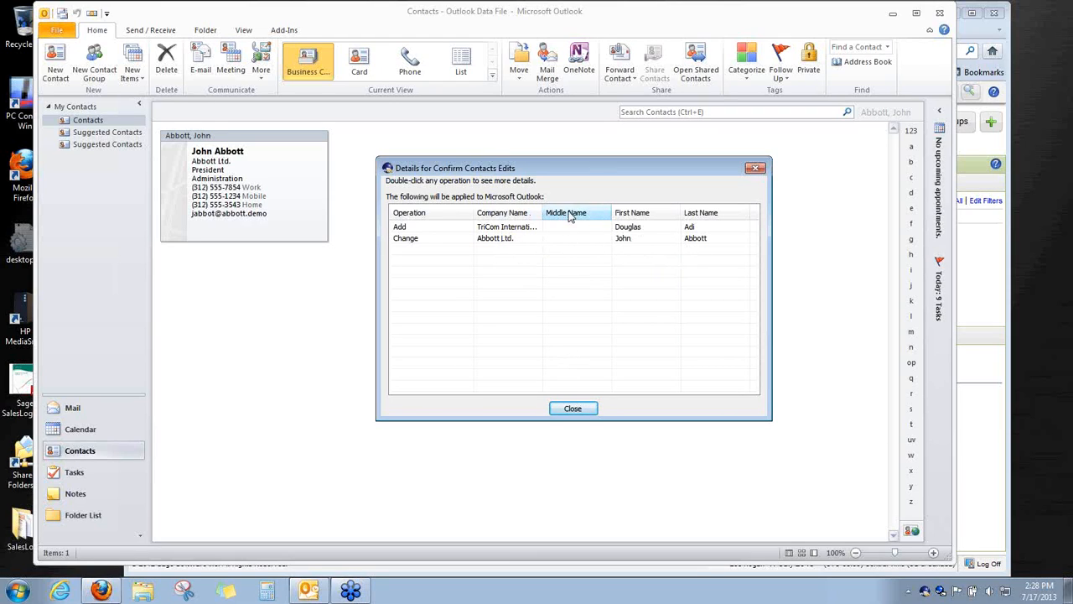
{"action": "mouse_move", "coordinate": [543, 214]}
{"action": "left_mouse_down"}
{"action": "mouse_move", "coordinate": [567, 214]}
{"action": "mouse_move", "coordinate": [545, 214]}
{"action": "left_mouse_up"}
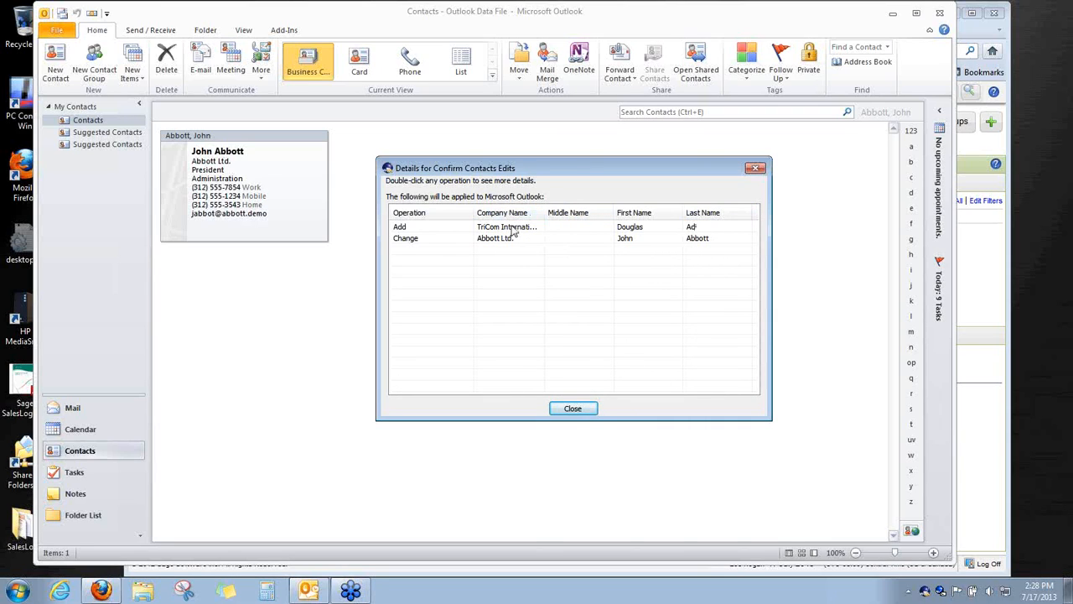
{"action": "left_click", "coordinate": [576, 411]}
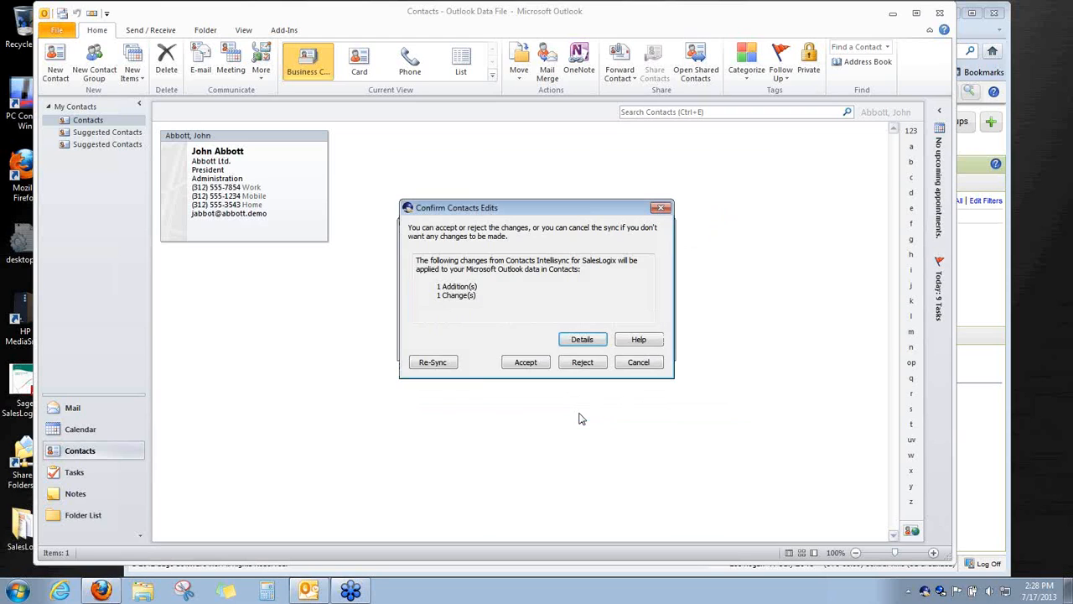
{"action": "left_click", "coordinate": [535, 366]}
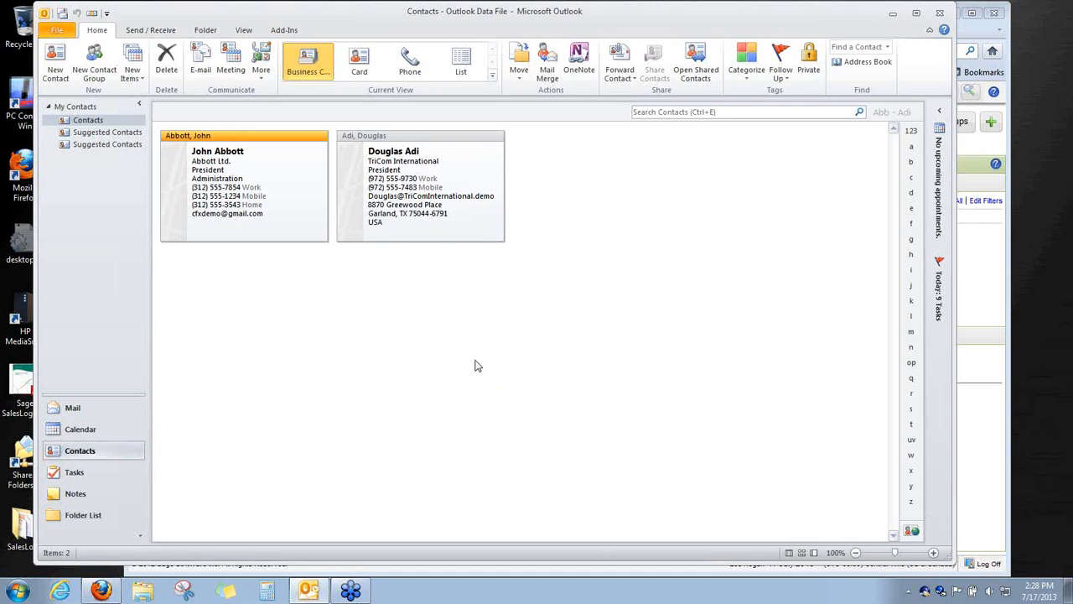
Create a new Outlook contact with a test full name and company zzz, and save it
{"action": "left_click", "coordinate": [55, 63]}
{"action": "type", "text": "JOhn"}
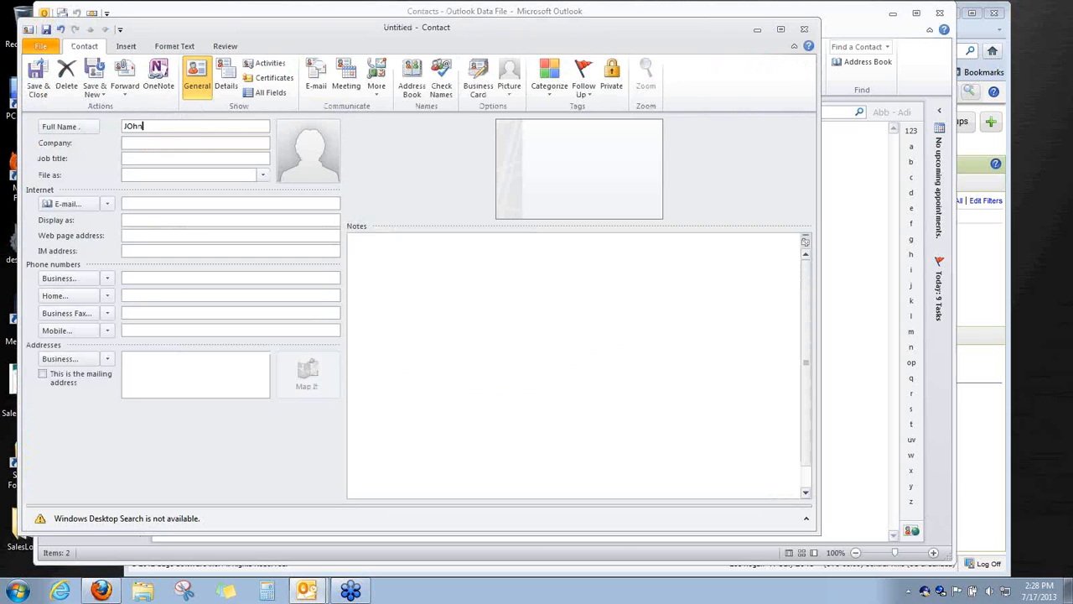
{"action": "type", "text": " Teste"}
{"action": "left_click", "coordinate": [180, 143]}
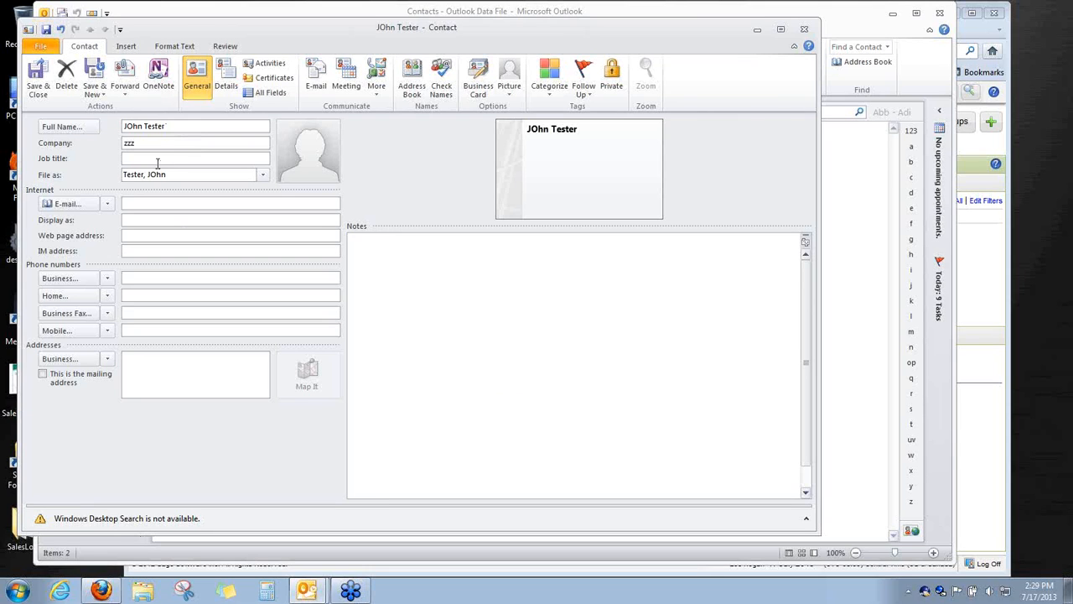
{"action": "left_click", "coordinate": [39, 84]}
{"action": "left_click", "coordinate": [595, 212]}
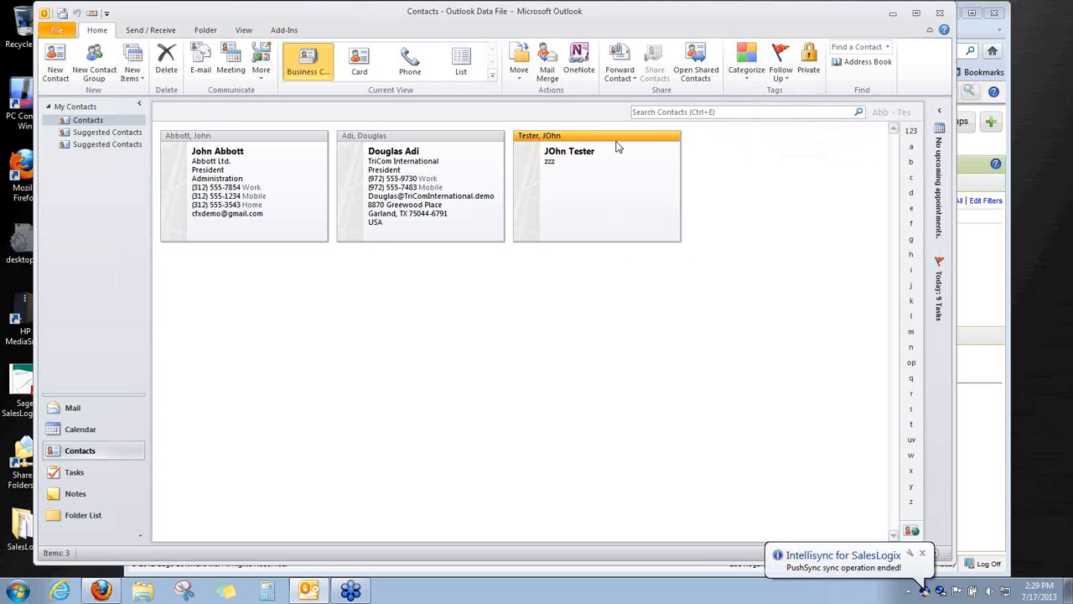
Tag the zzz contact with the SyncSalesLogix category and compare it with the TriCom card
{"action": "left_click", "coordinate": [744, 67]}
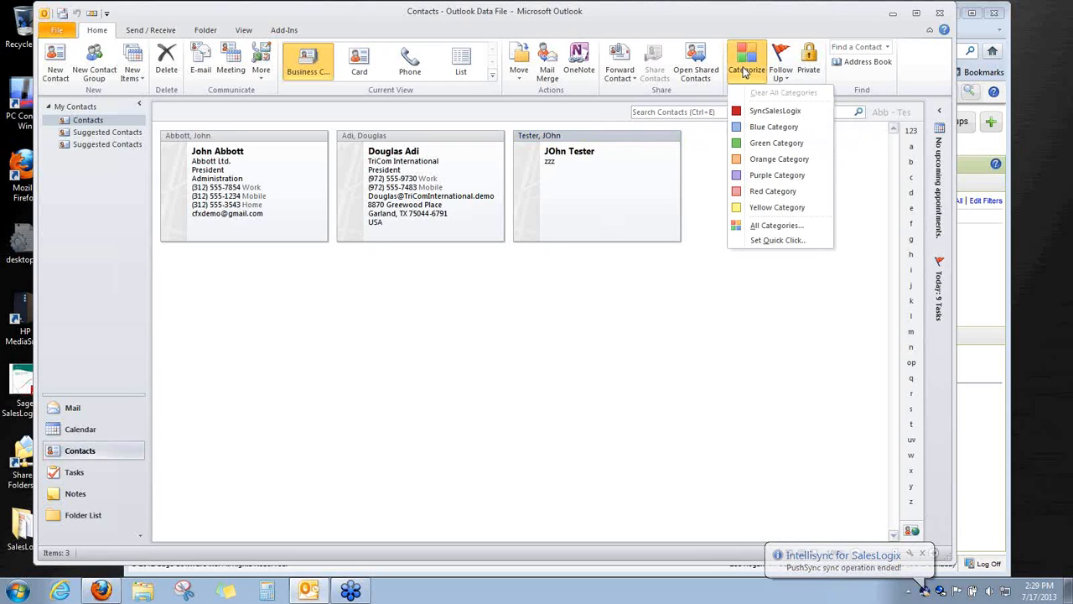
{"action": "left_click", "coordinate": [756, 114]}
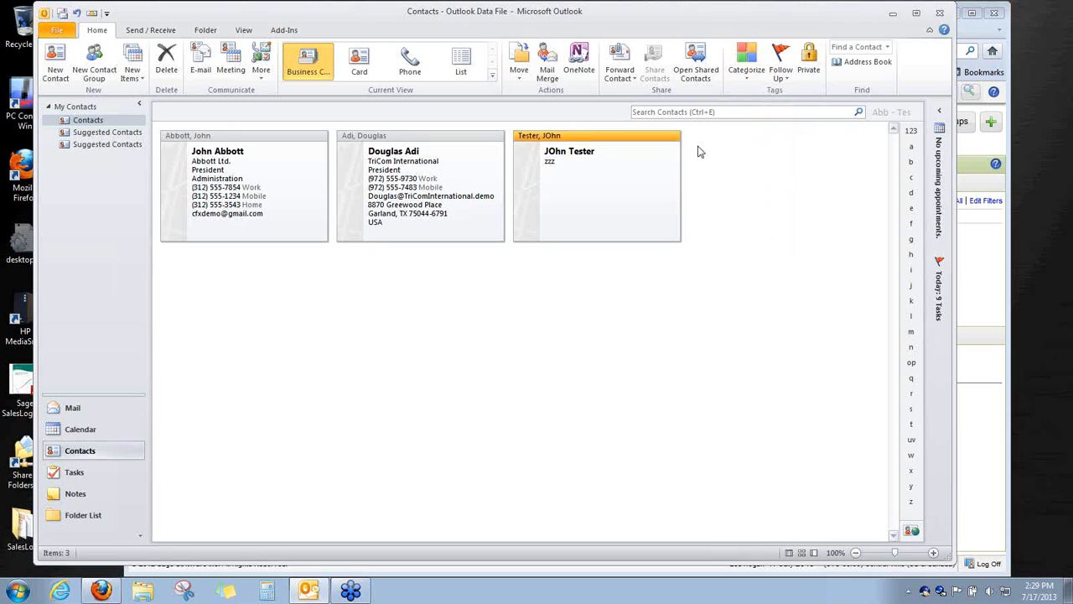
{"action": "double_click", "coordinate": [618, 135]}
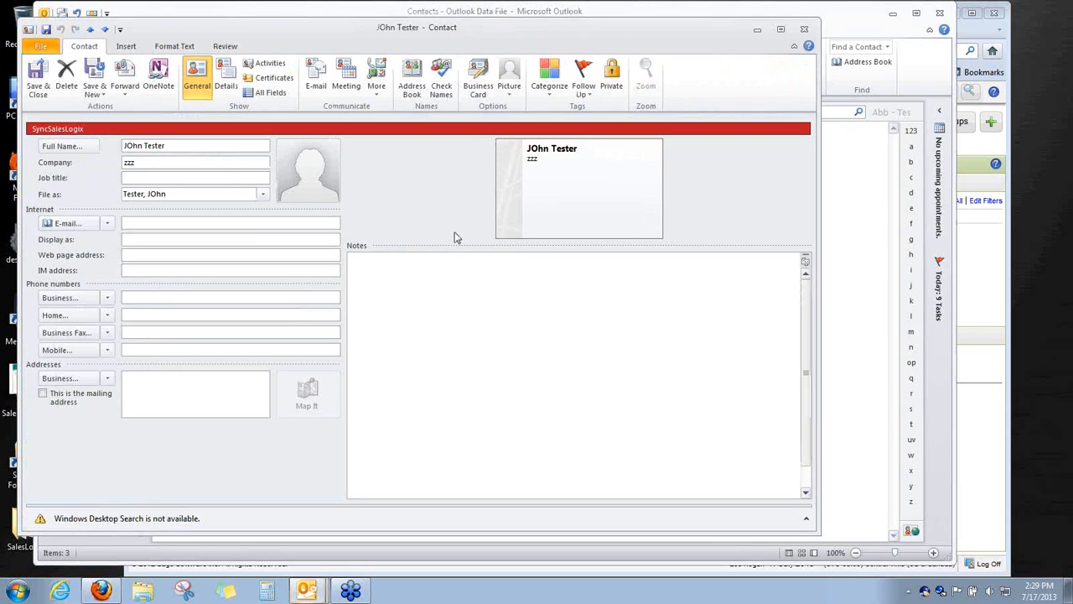
{"action": "left_click", "coordinate": [803, 30]}
{"action": "left_click", "coordinate": [427, 135]}
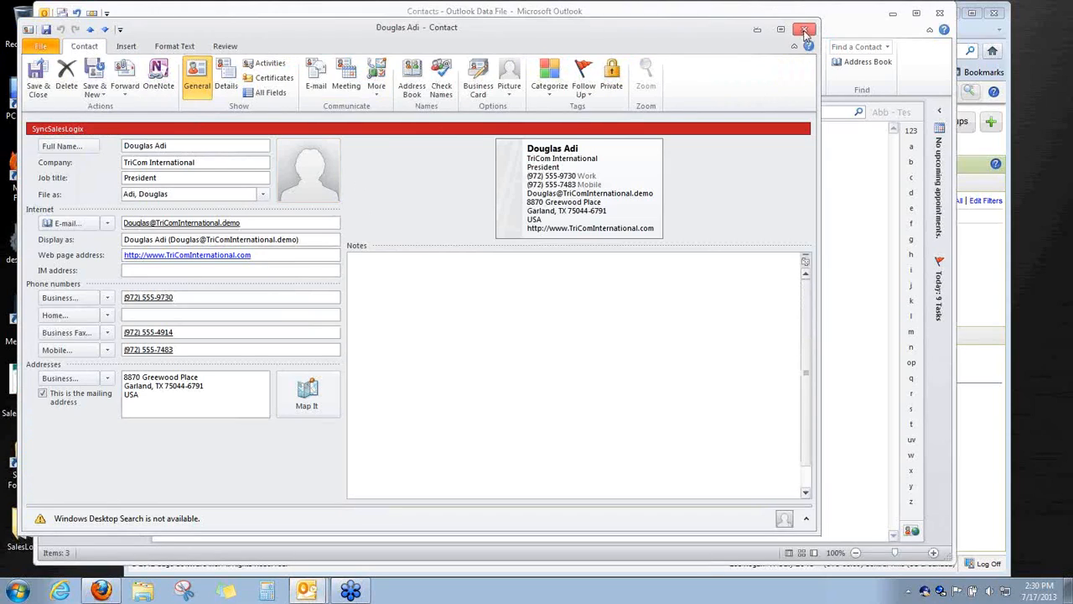
{"action": "left_click", "coordinate": [803, 31]}
{"action": "left_click", "coordinate": [600, 148]}
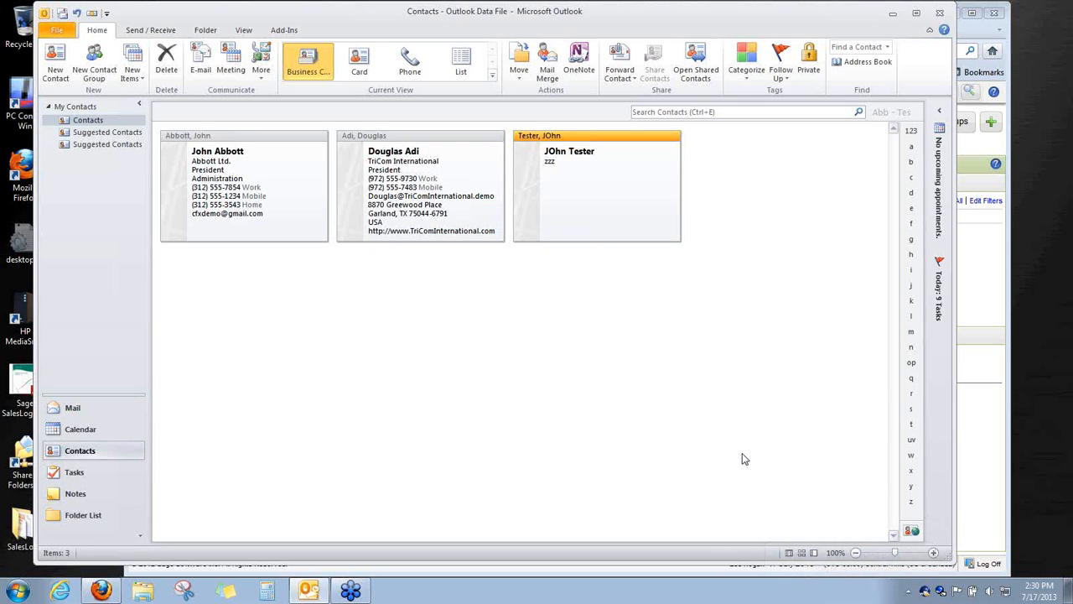
Show the SyncSalesLogix group, now three contacts, and open the synced zzz contact's record
{"action": "left_click", "coordinate": [974, 277]}
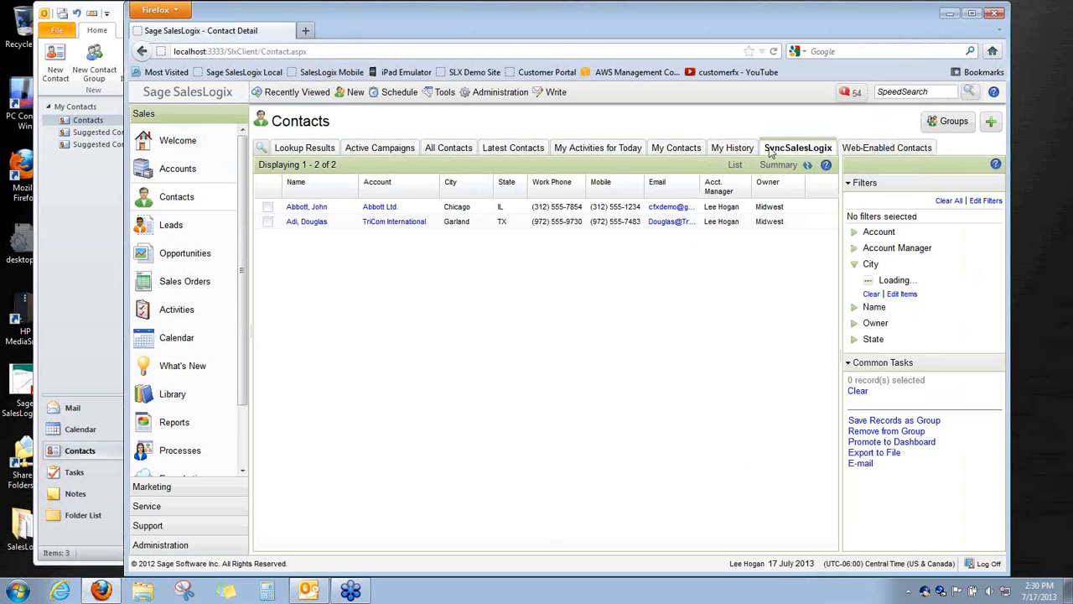
{"action": "left_click", "coordinate": [733, 148]}
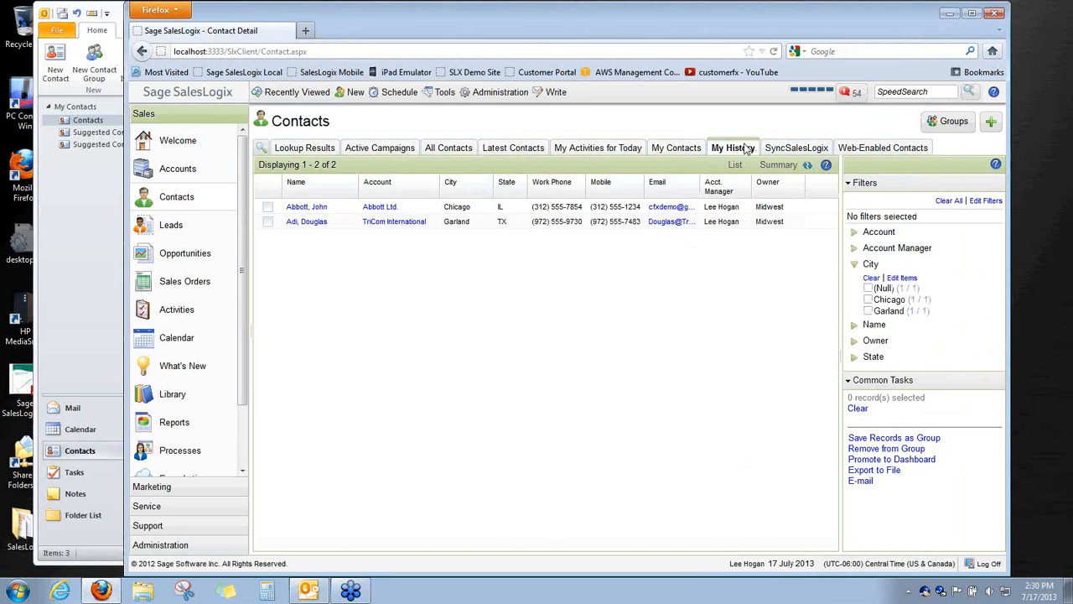
{"action": "left_click", "coordinate": [796, 148]}
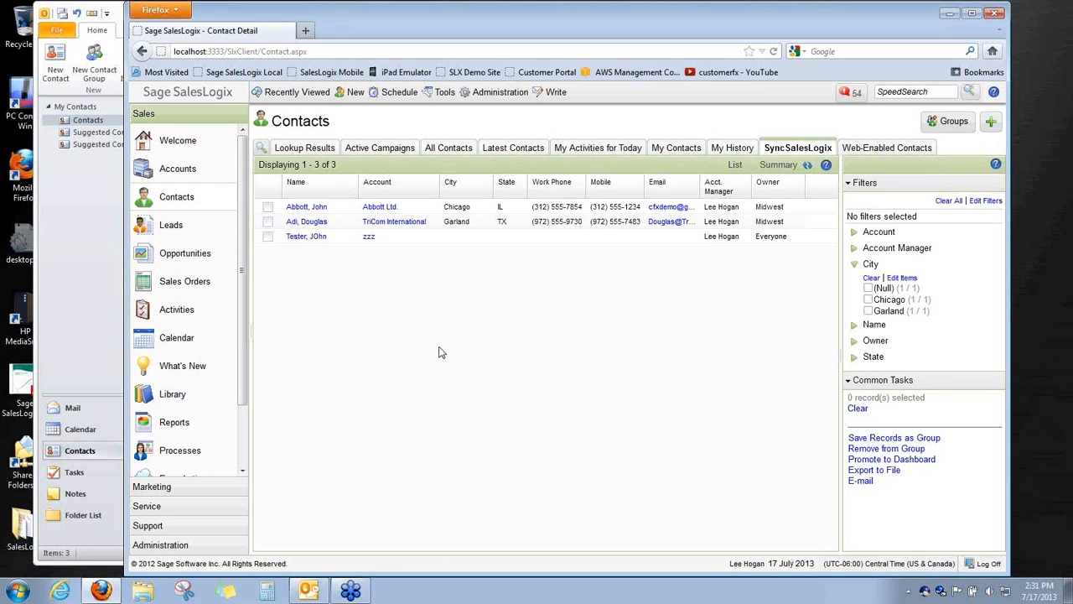
{"action": "left_click", "coordinate": [309, 238]}
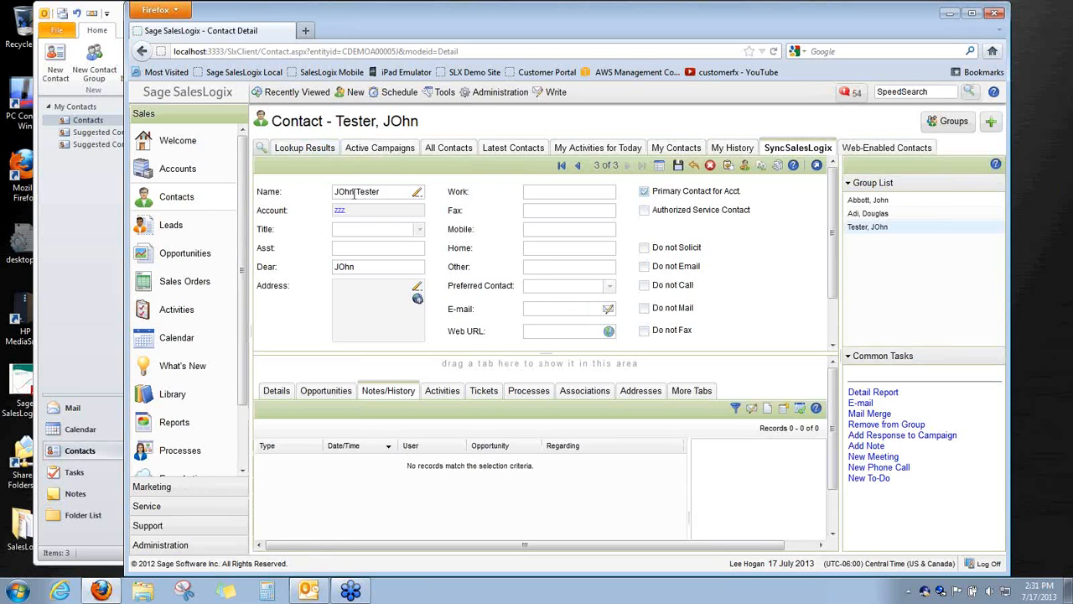
Fix the stray capital O in the contact's first name
{"action": "left_click", "coordinate": [417, 193]}
{"action": "left_click", "coordinate": [544, 305]}
{"action": "key", "text": "BackSpace"}
{"action": "type", "text": "o"}
{"action": "left_click", "coordinate": [551, 379]}
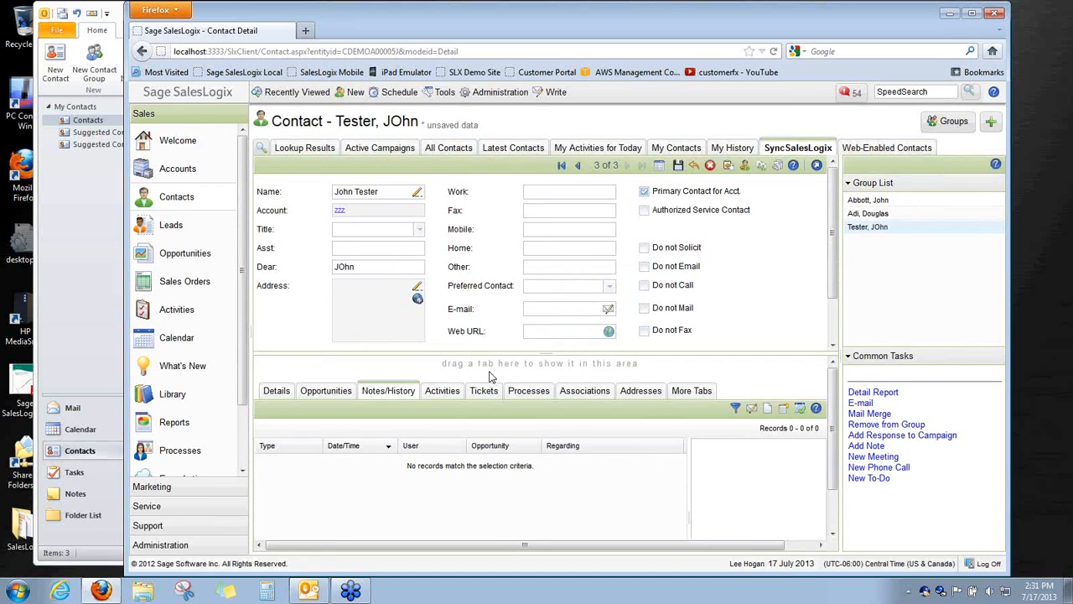
Enter the contact's work and mobile phone numbers
{"action": "left_click", "coordinate": [566, 193]}
{"action": "type", "text": "234) 523-45"}
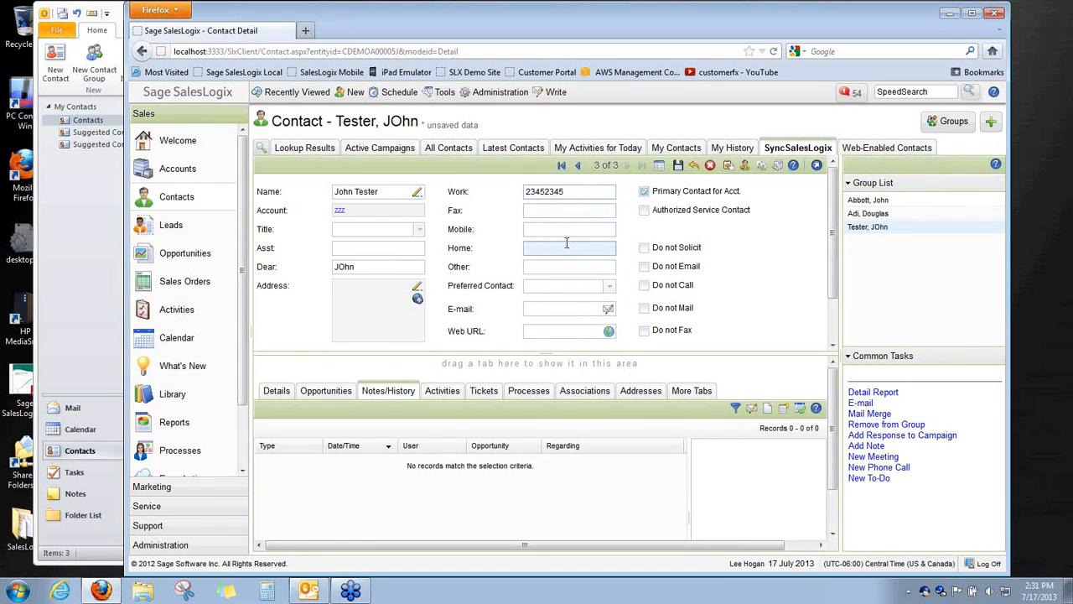
{"action": "left_click", "coordinate": [565, 232]}
{"action": "type", "text": "45674567"}
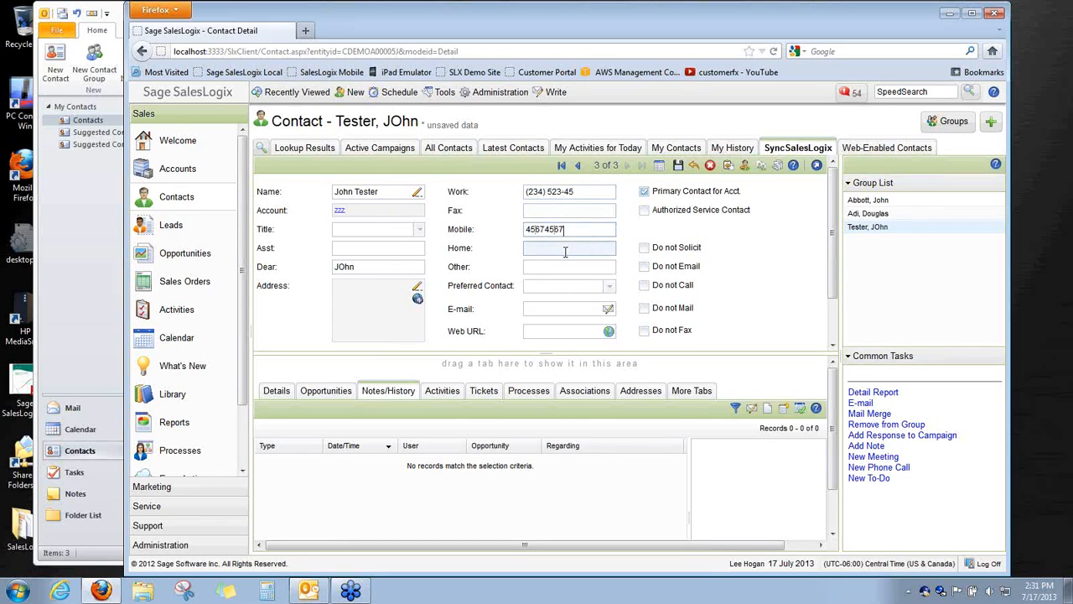
{"action": "left_click", "coordinate": [566, 248]}
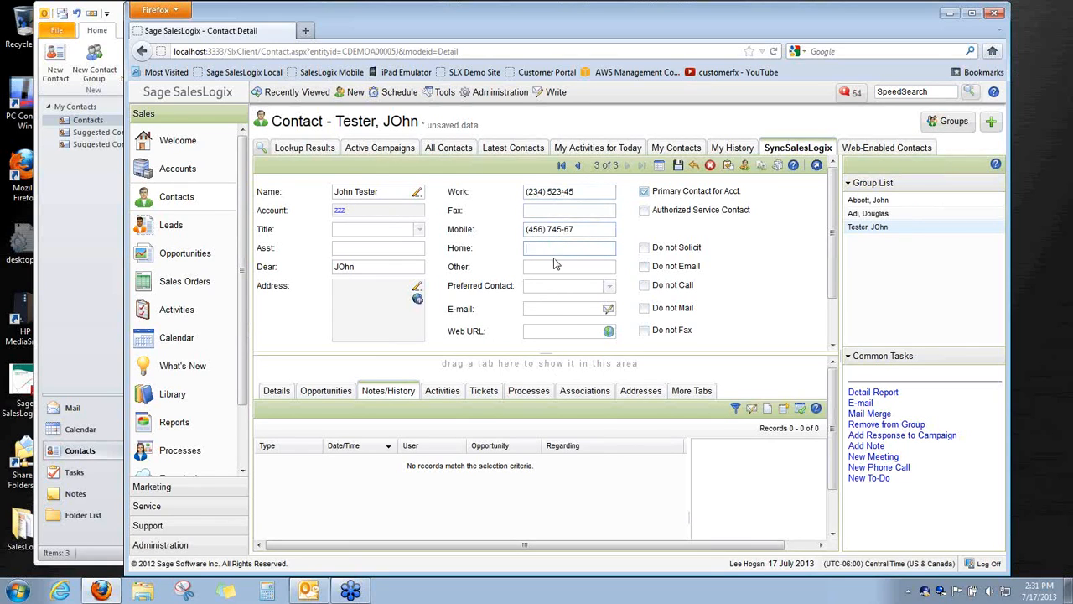
Correct the capitalisation in the Dear salutation and save the record
{"action": "left_click", "coordinate": [346, 267]}
{"action": "key", "text": "BackSpace"}
{"action": "type", "text": "o"}
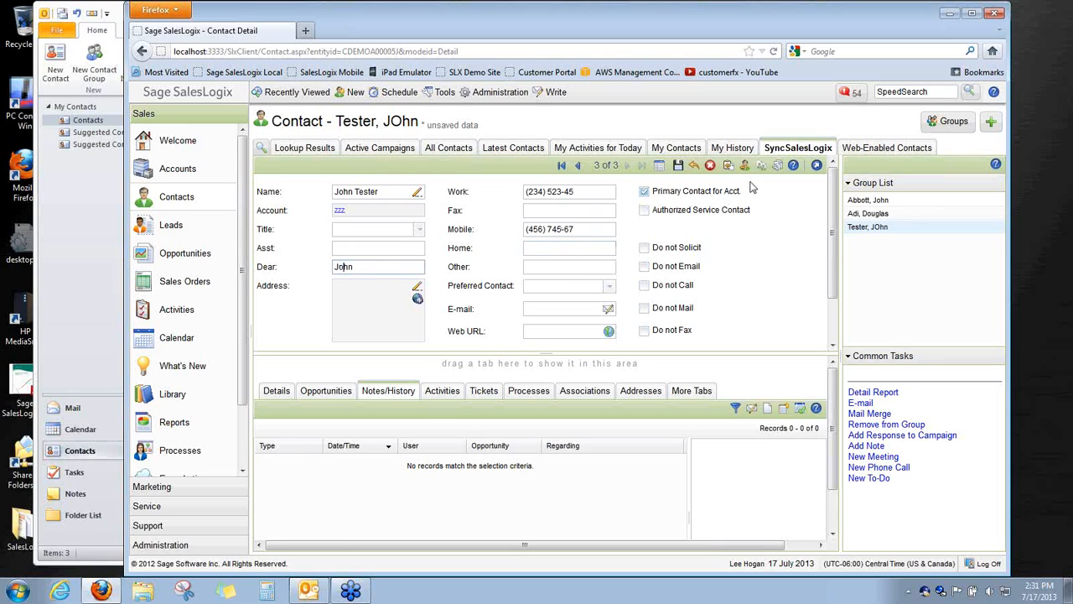
{"action": "left_click", "coordinate": [678, 166]}
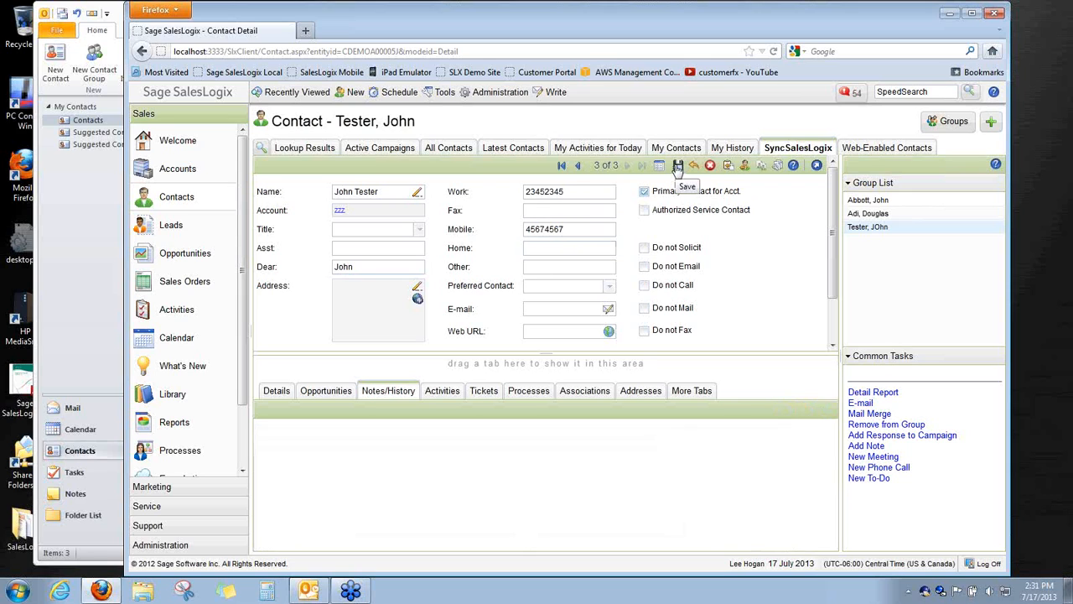
Run an Intellisync sync, check the single contact change's details, and accept it into Outlook
{"action": "right_click", "coordinate": [925, 594]}
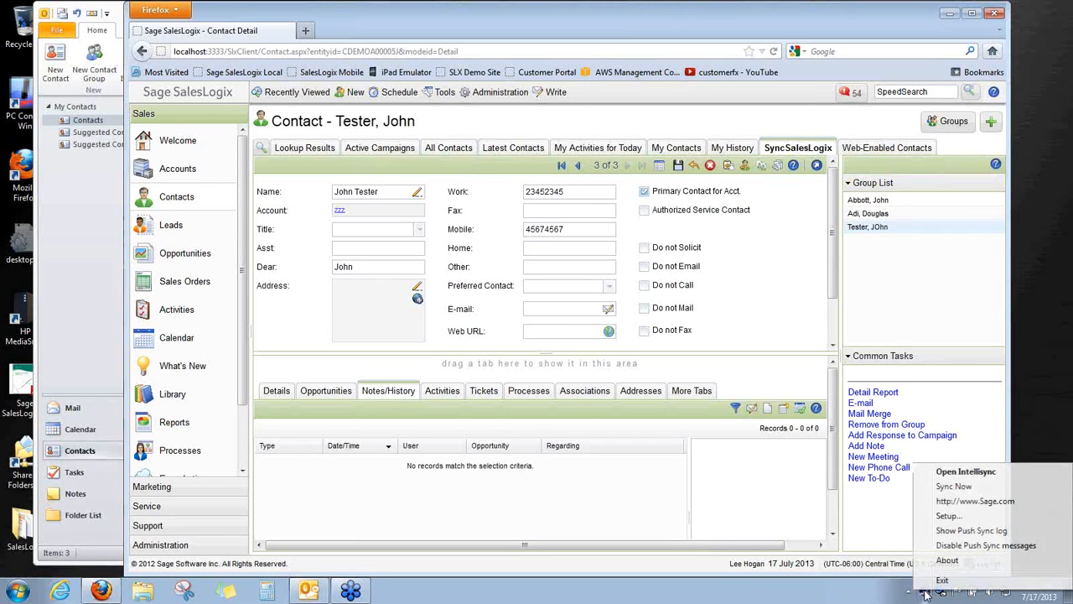
{"action": "left_click", "coordinate": [934, 486]}
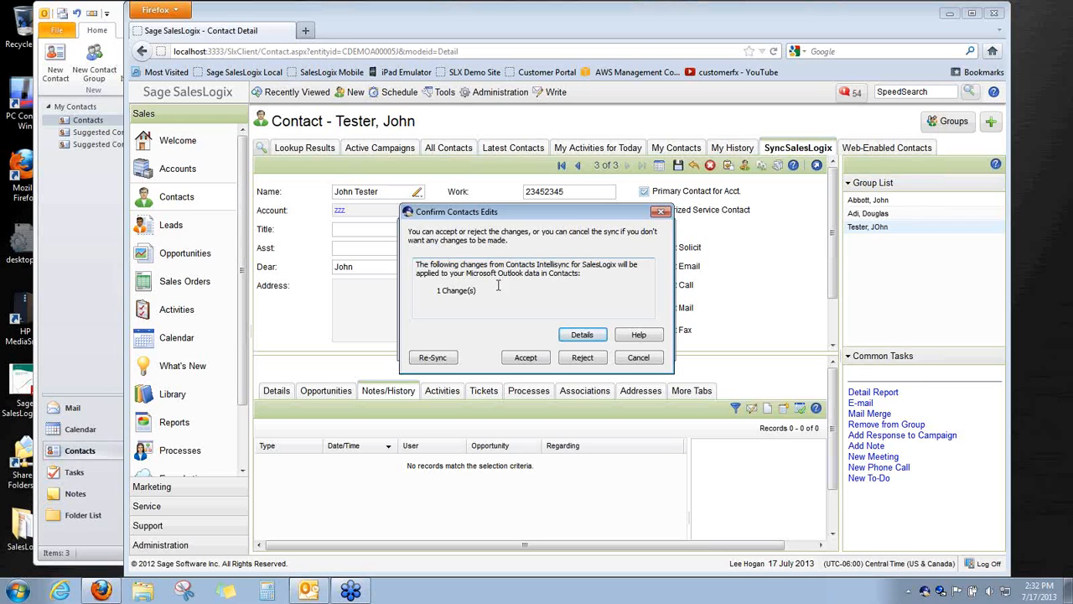
{"action": "left_click", "coordinate": [585, 335]}
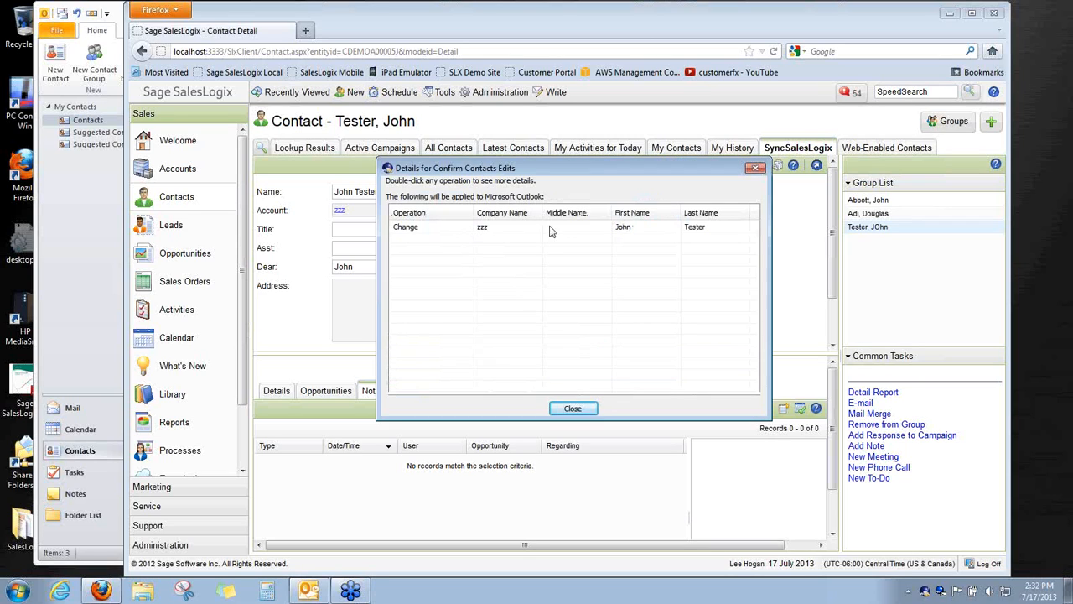
{"action": "left_click", "coordinate": [572, 408]}
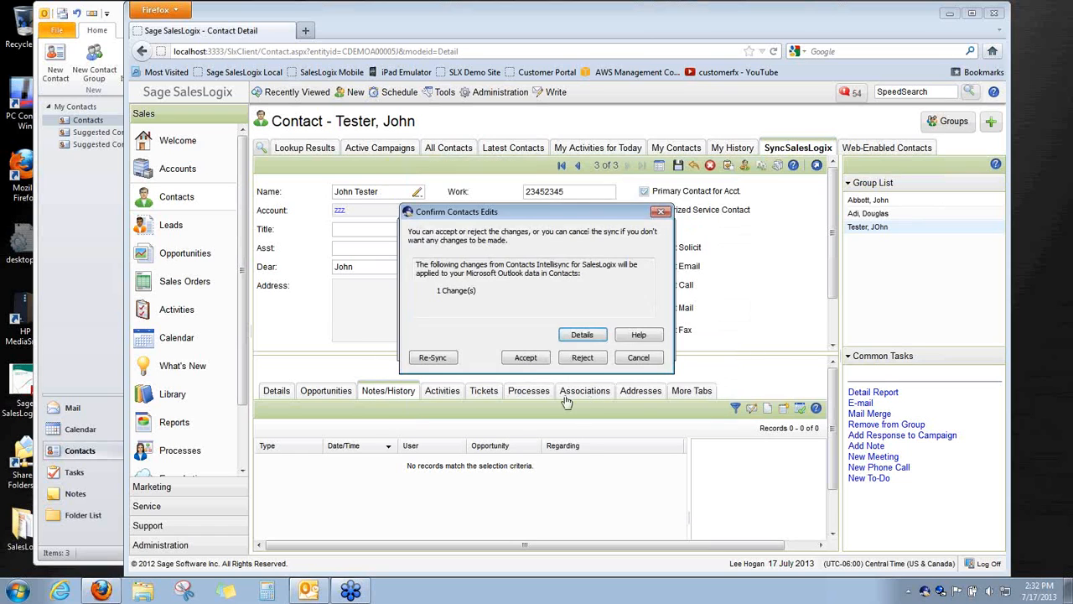
{"action": "left_click", "coordinate": [522, 362]}
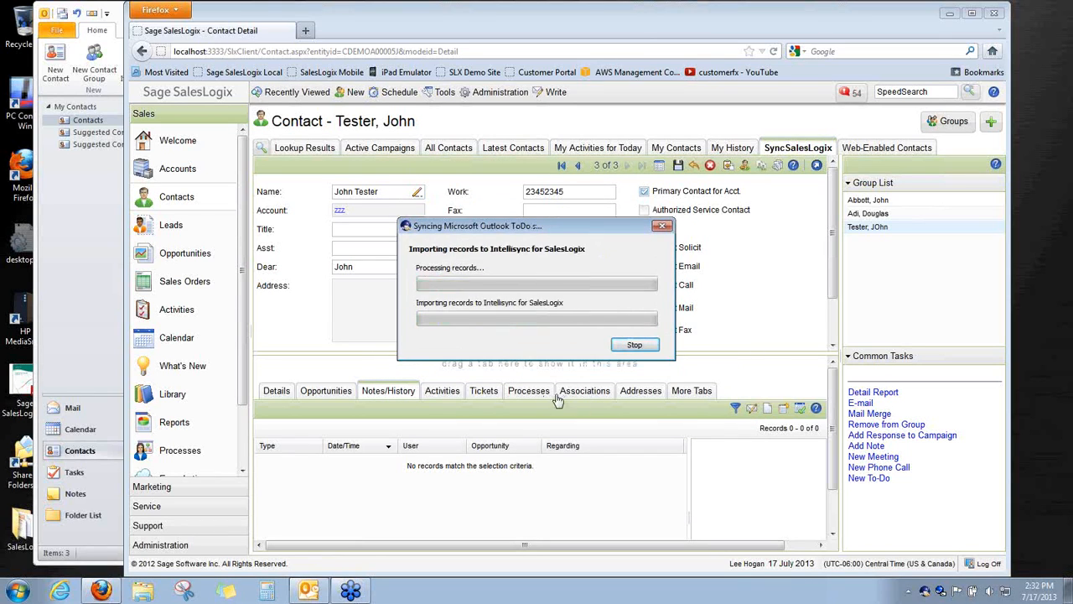
{"action": "left_click", "coordinate": [46, 271]}
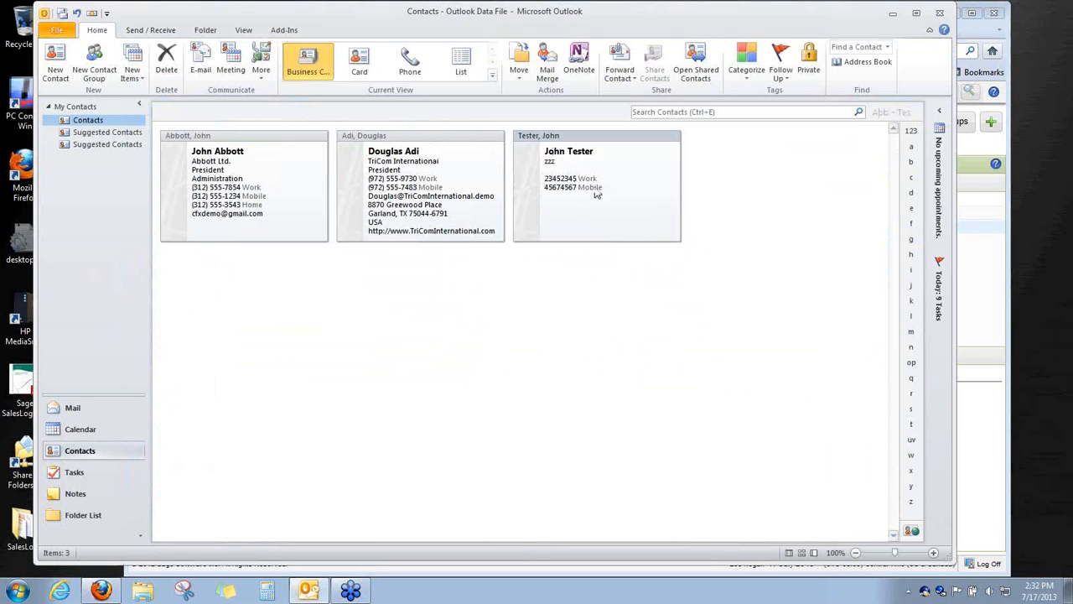
Give the zzz contact the job title CEO in Outlook and save it
{"action": "double_click", "coordinate": [595, 191]}
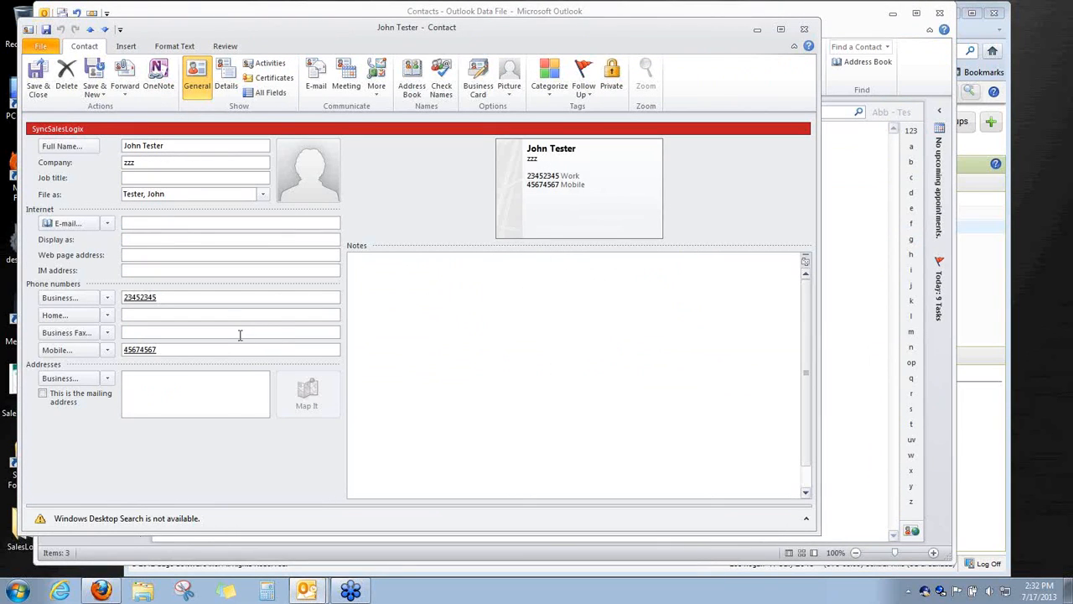
{"action": "left_click", "coordinate": [192, 179]}
{"action": "type", "text": "CEO"}
{"action": "left_click_drag", "start_coordinate": [319, 32], "coordinate": [420, 46]}
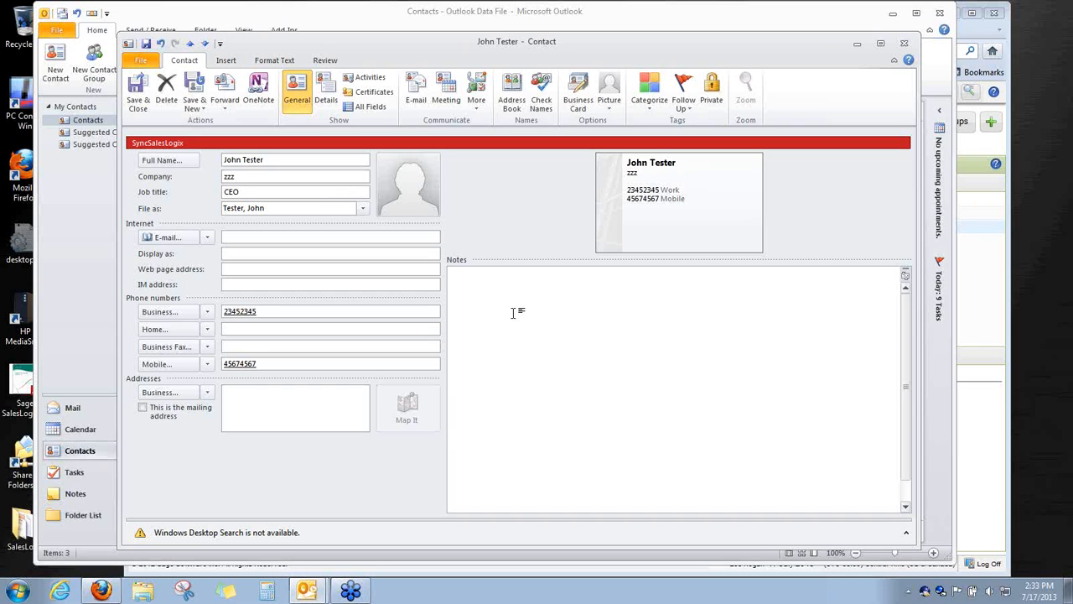
{"action": "left_click", "coordinate": [138, 97]}
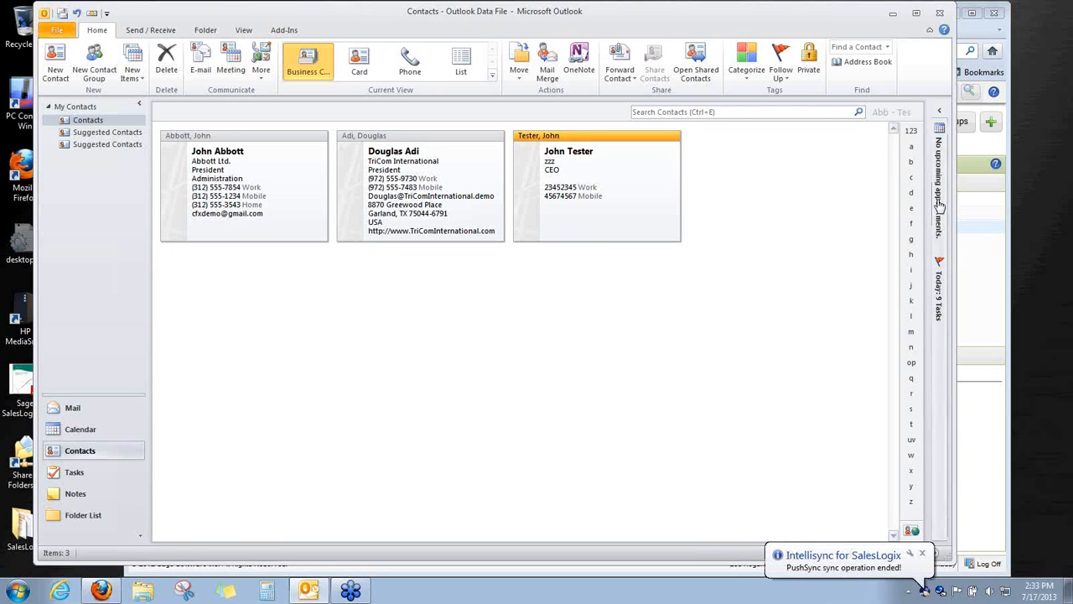
{"action": "left_click", "coordinate": [981, 259]}
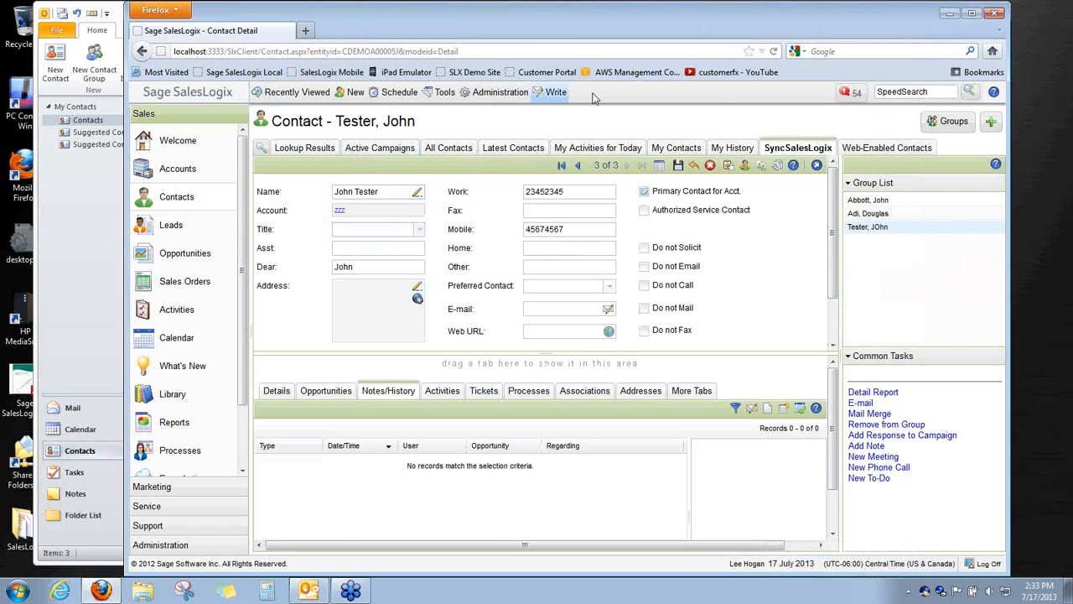
Reload the SalesLogix contact page to show the CEO title, then open the Calendar
{"action": "left_click", "coordinate": [773, 52]}
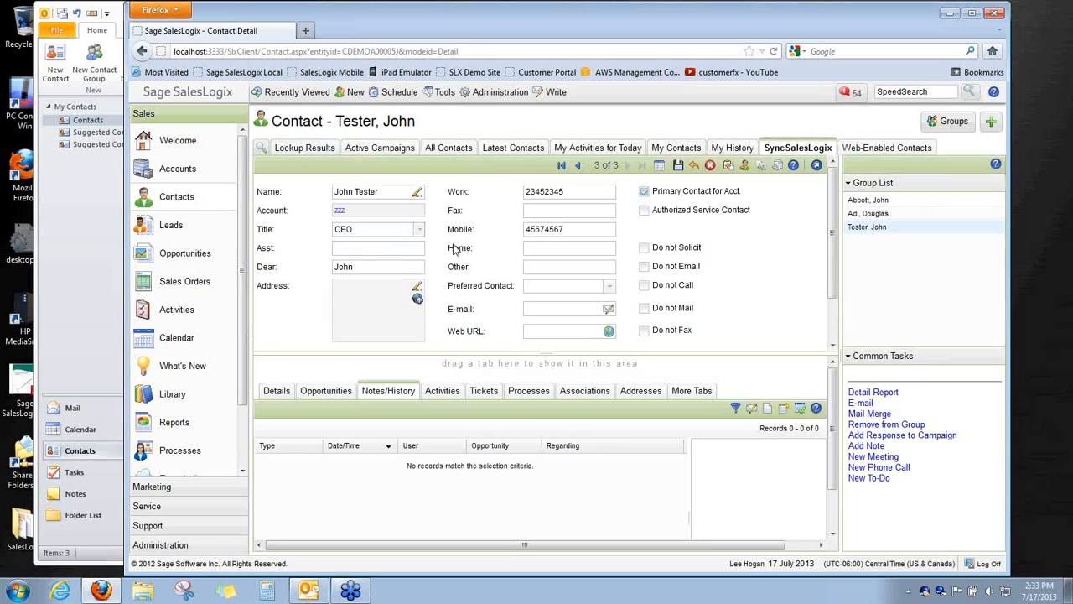
{"action": "left_click", "coordinate": [154, 344]}
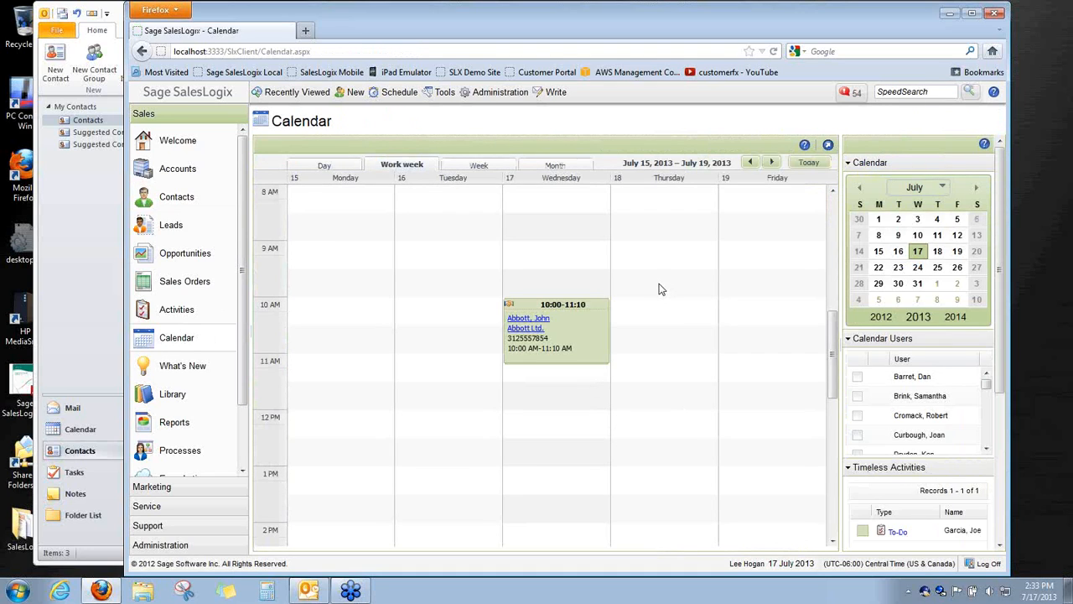
Book a Thursday 9:55–11:15 'Demo meeting' with Medium priority, Non-Billable Time, and note 'hope it goes well'
{"action": "left_click_drag", "start_coordinate": [650, 299], "coordinate": [651, 369]}
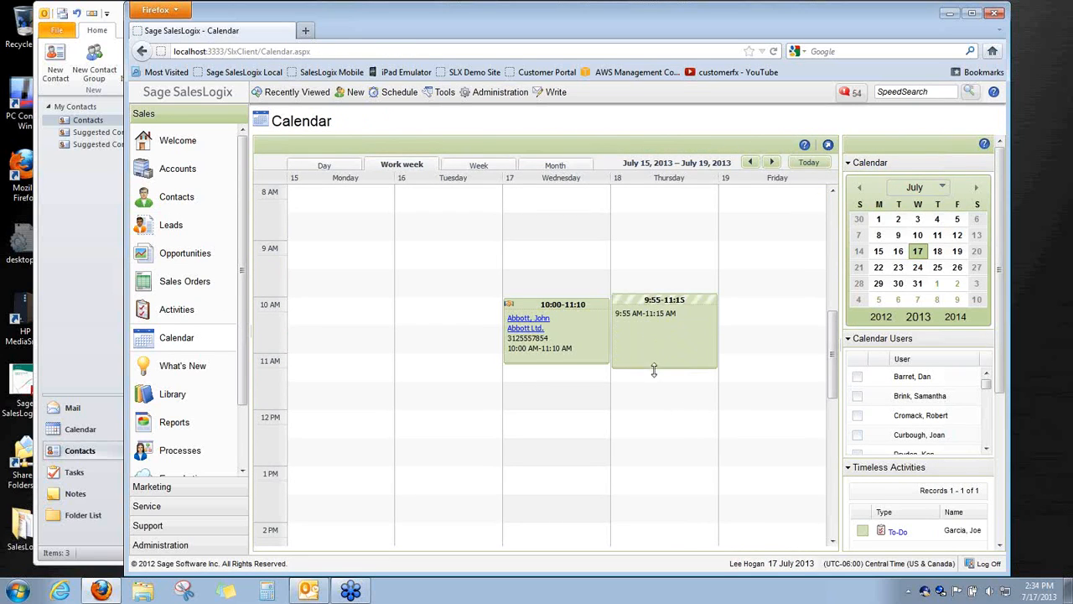
{"action": "double_click", "coordinate": [662, 307]}
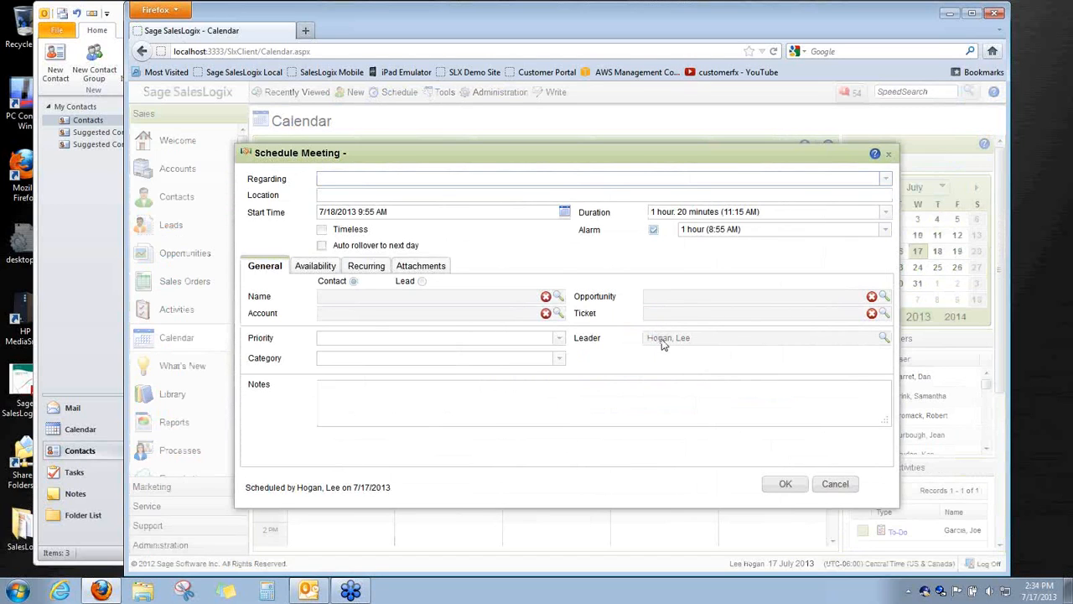
{"action": "type", "text": "Demo meeting"}
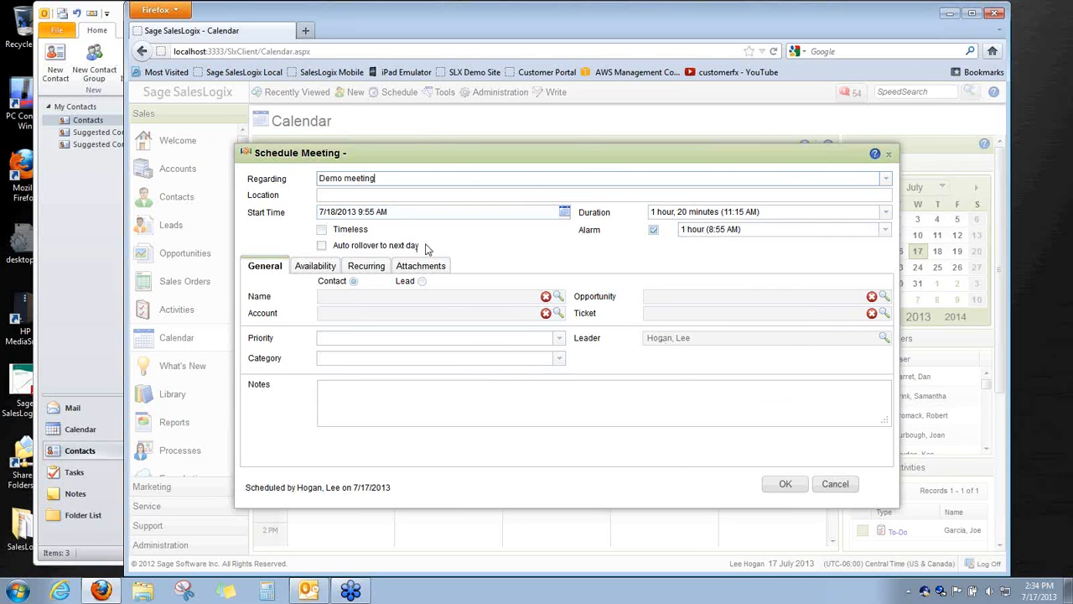
{"action": "left_click", "coordinate": [558, 338]}
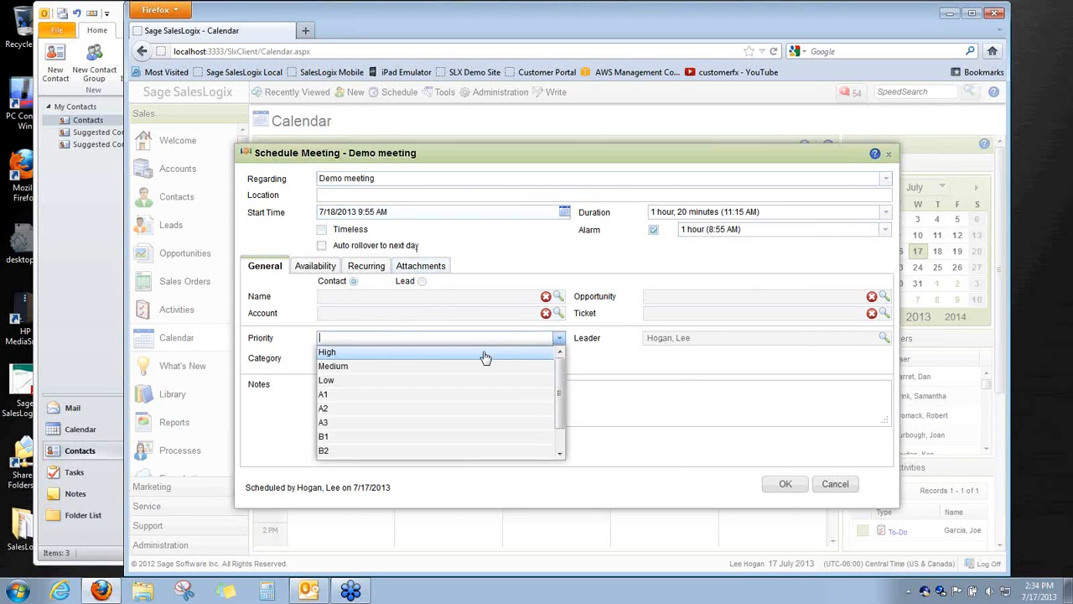
{"action": "left_click", "coordinate": [472, 366]}
{"action": "left_click", "coordinate": [557, 360]}
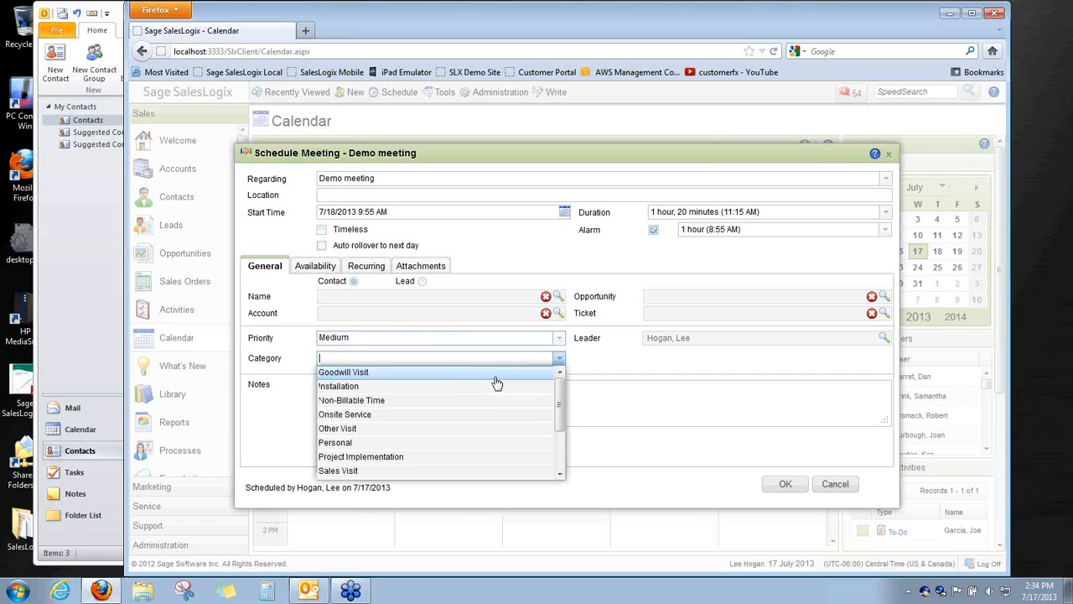
{"action": "left_click", "coordinate": [453, 402]}
{"action": "left_click", "coordinate": [498, 400]}
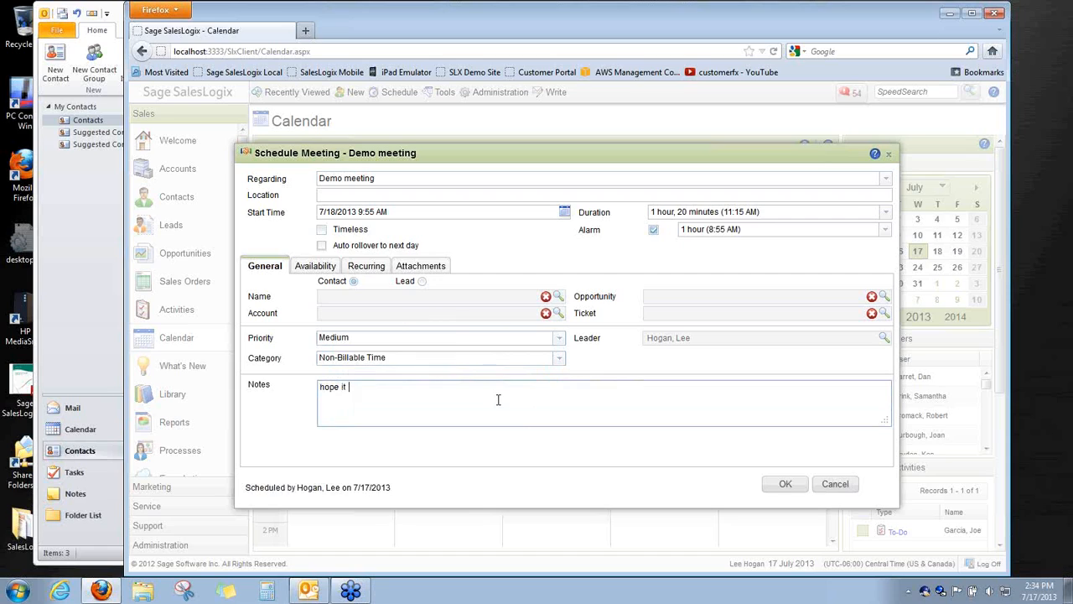
{"action": "type", "text": "hope it goes well"}
{"action": "left_click", "coordinate": [781, 486]}
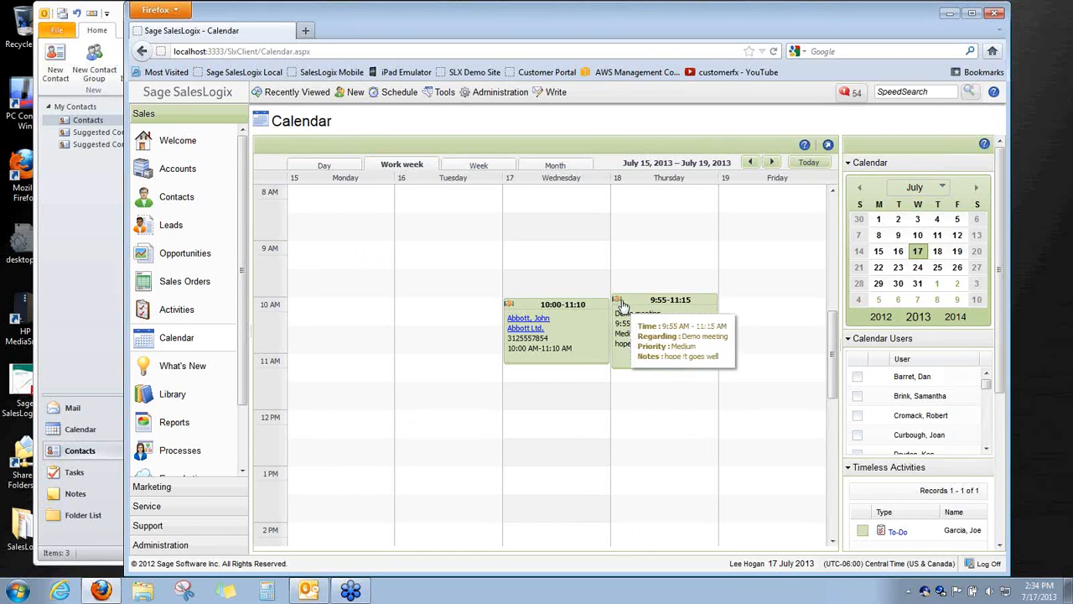
{"action": "left_click", "coordinate": [925, 592]}
{"action": "right_click", "coordinate": [926, 592]}
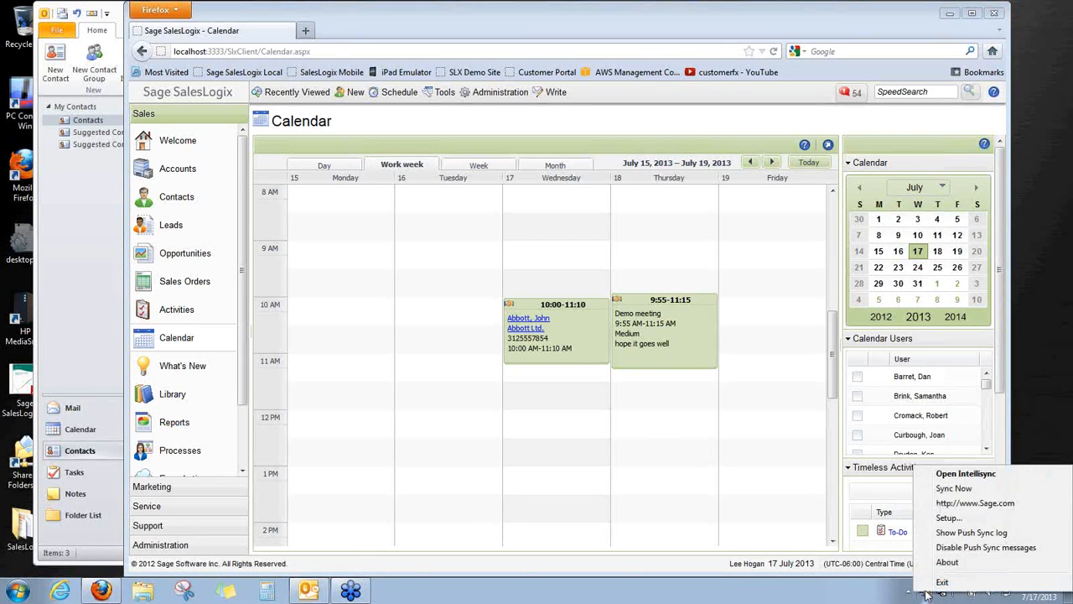
{"action": "left_click", "coordinate": [956, 489]}
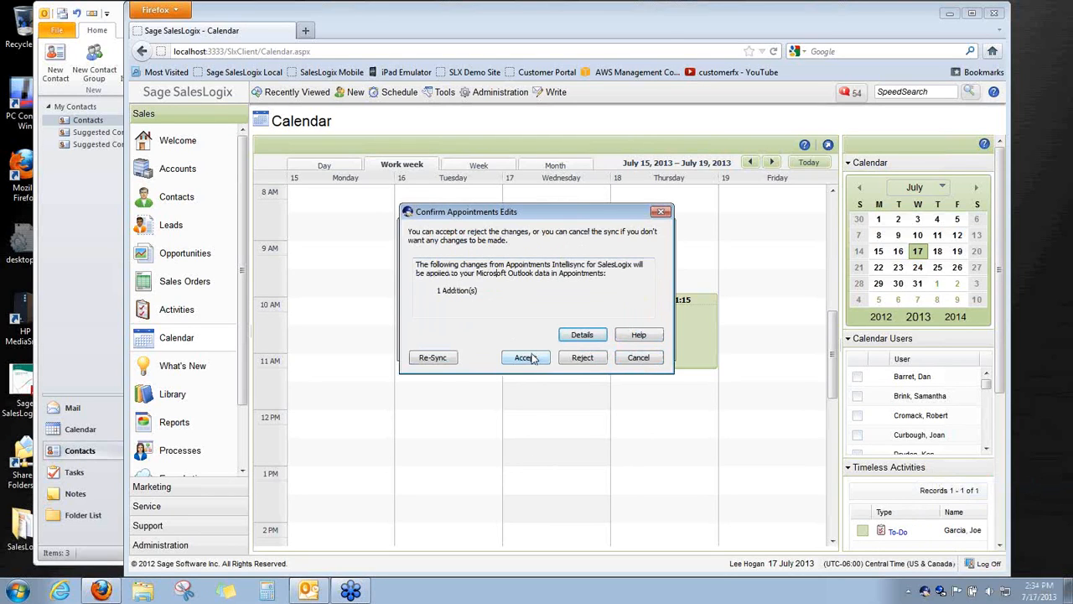
{"action": "left_click", "coordinate": [582, 334]}
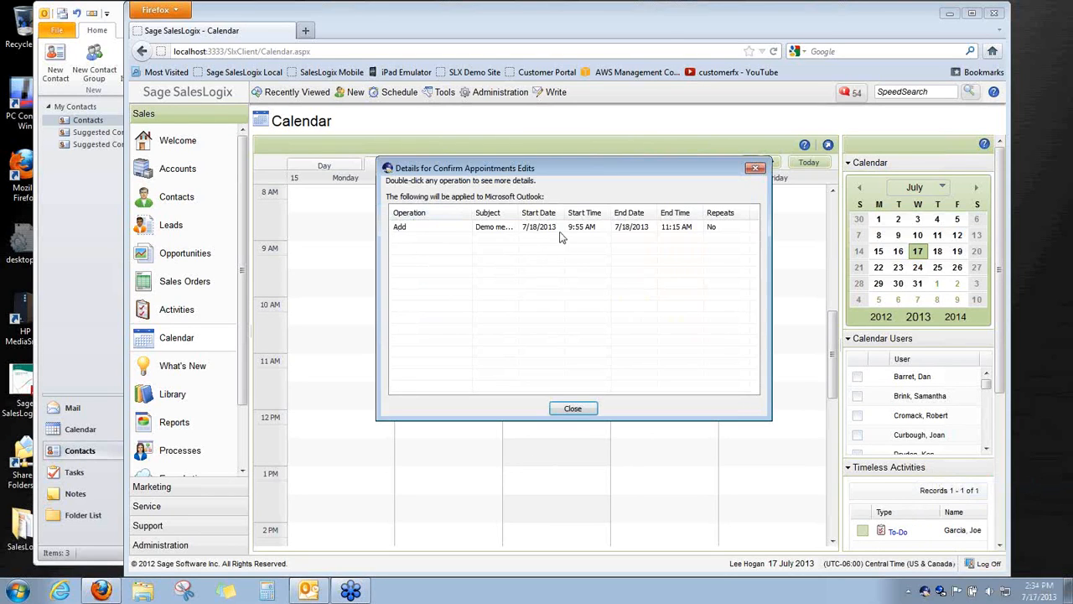
{"action": "left_click", "coordinate": [572, 409]}
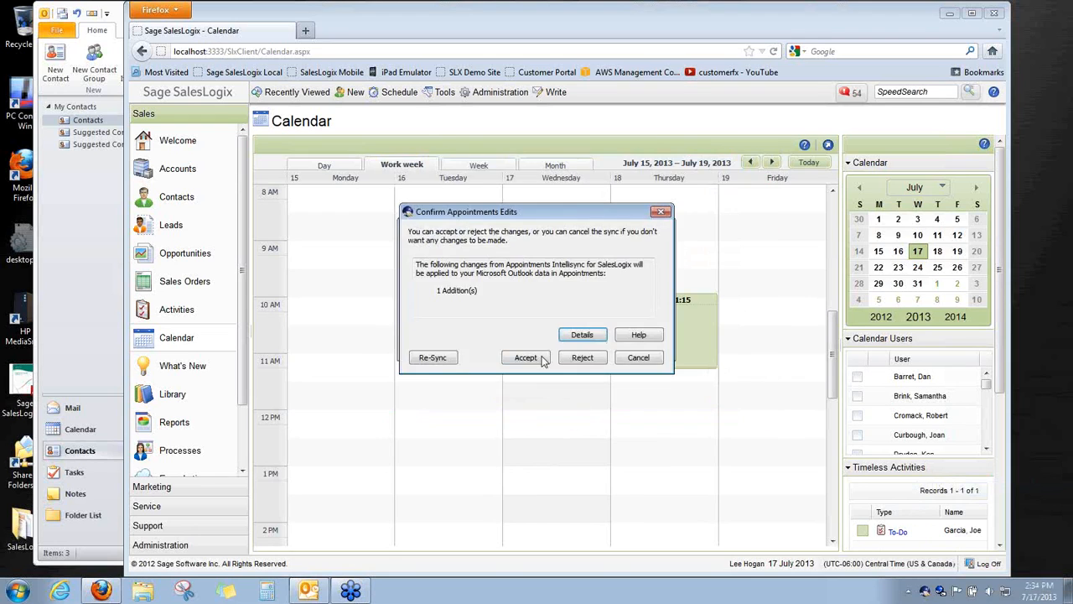
{"action": "left_click", "coordinate": [527, 357]}
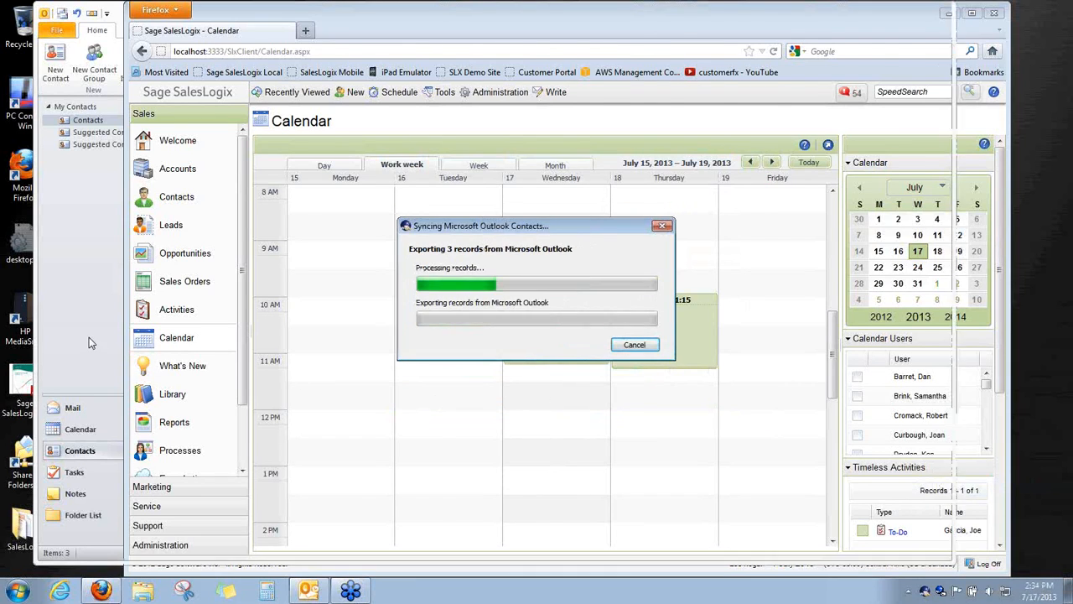
{"action": "left_click", "coordinate": [89, 337]}
{"action": "left_click", "coordinate": [81, 430]}
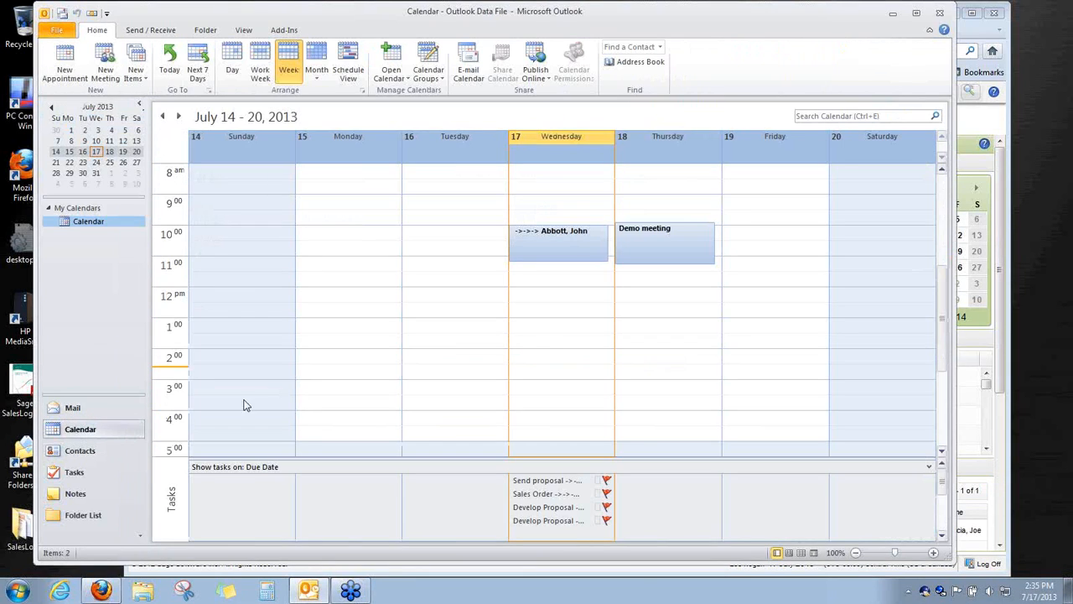
Add the line 'Notes from Outlook' below the Demo meeting's existing note and save it
{"action": "left_click", "coordinate": [656, 237]}
{"action": "double_click", "coordinate": [656, 236]}
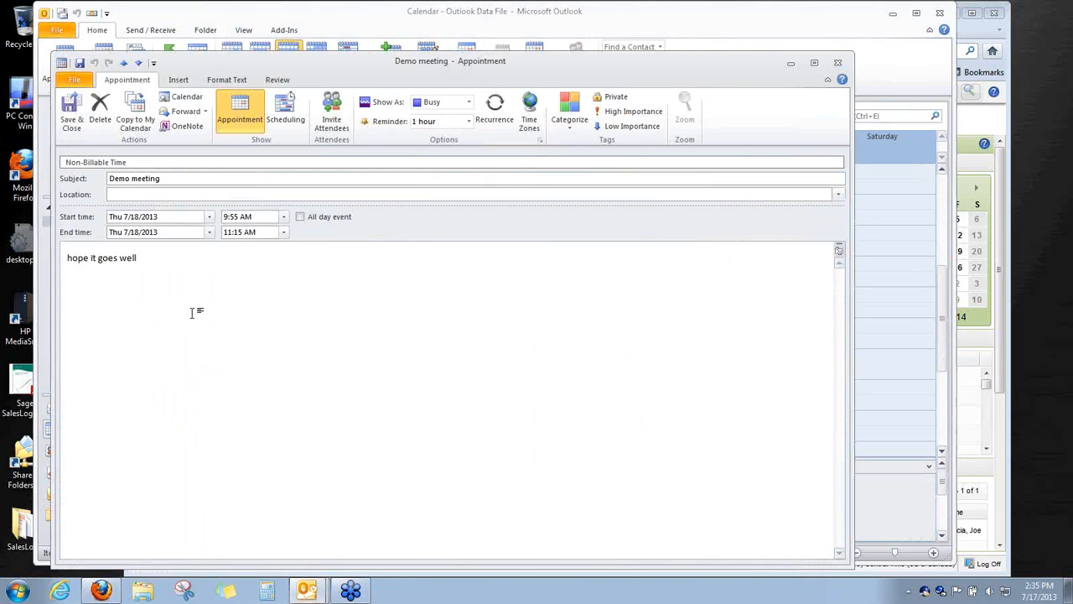
{"action": "left_click", "coordinate": [183, 268]}
{"action": "key", "text": "Return"}
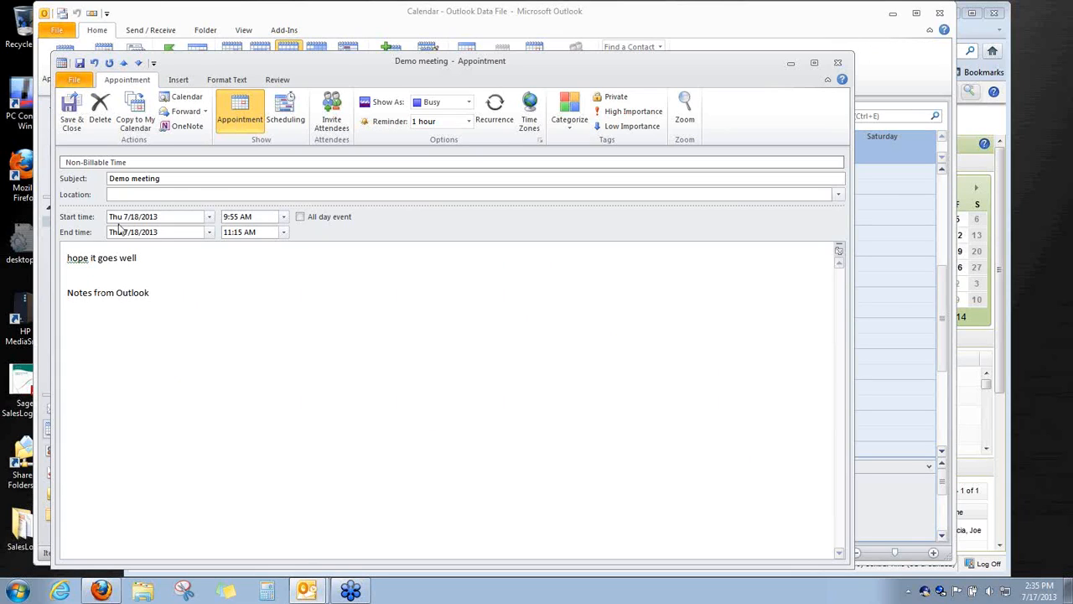
{"action": "left_click", "coordinate": [71, 109]}
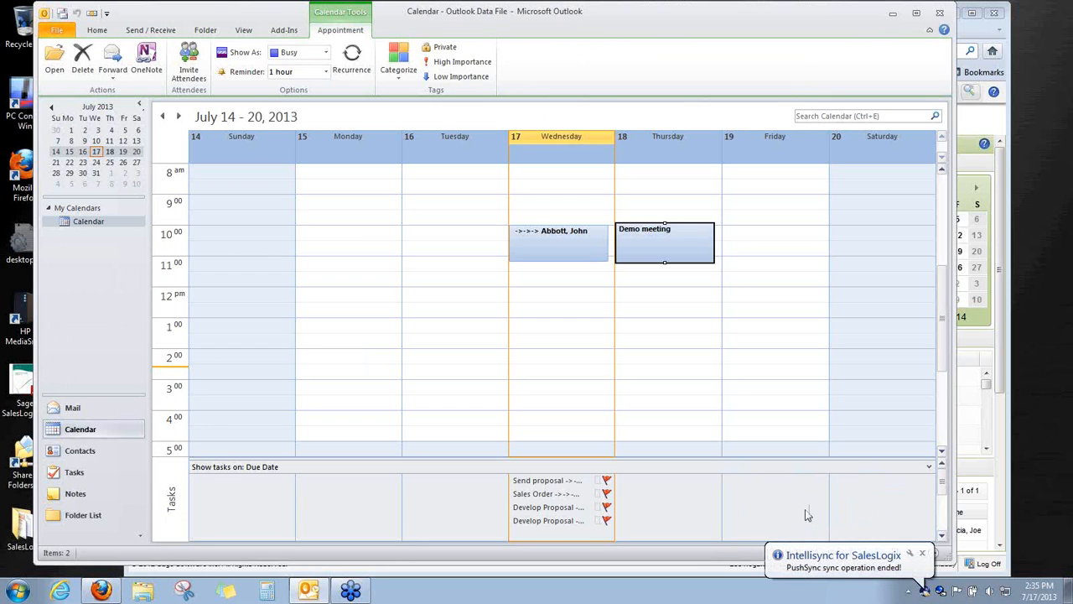
Set the SalesLogix Demo meeting's account to Abbott Ltd. and save the meeting
{"action": "left_click", "coordinate": [101, 591]}
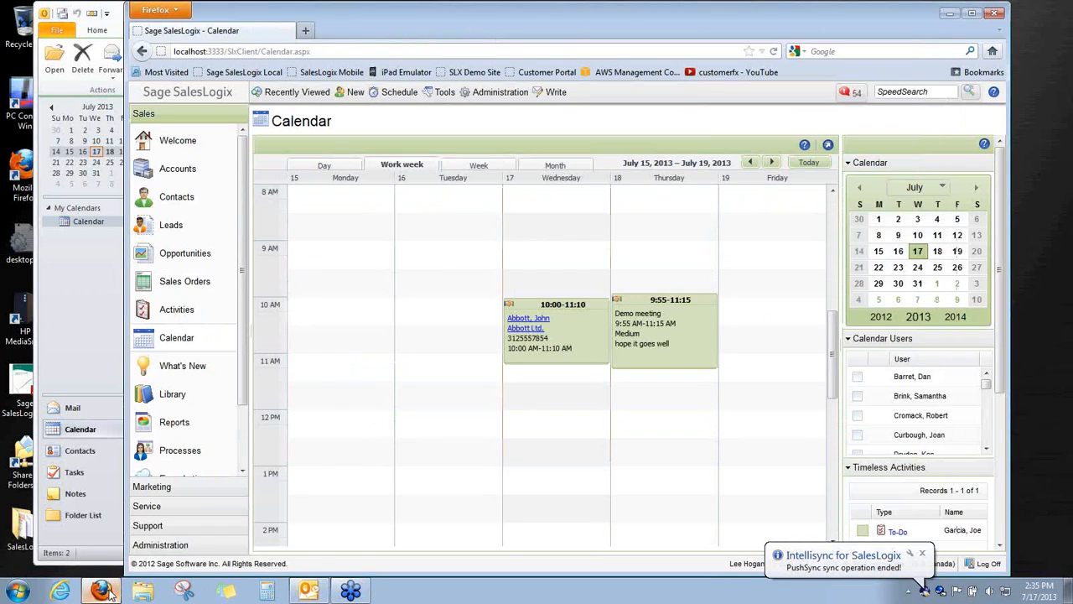
{"action": "mouse_move", "coordinate": [625, 310]}
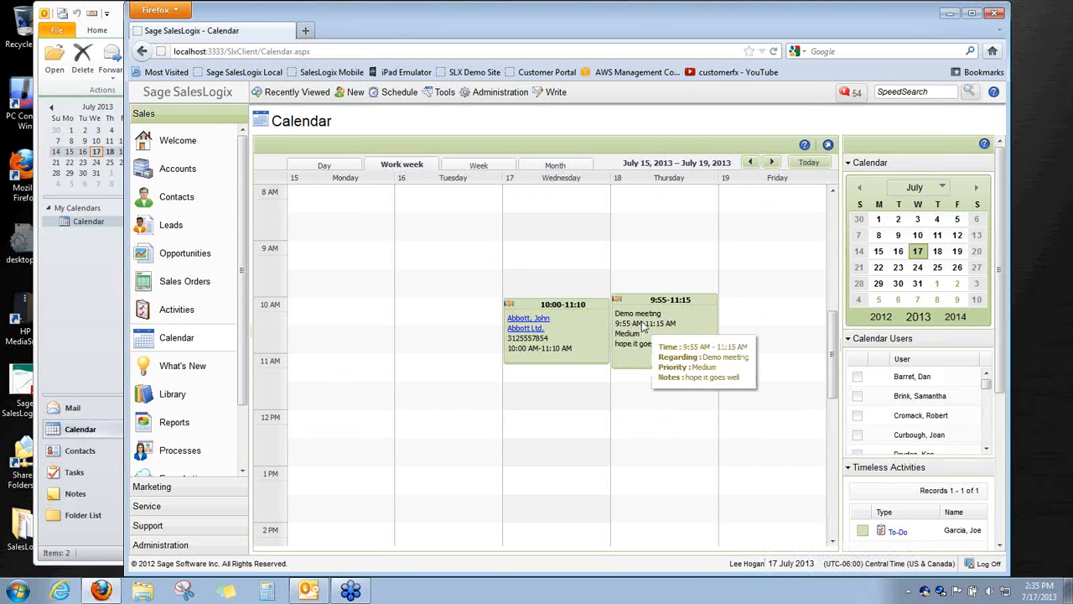
{"action": "right_click", "coordinate": [643, 324]}
{"action": "left_click", "coordinate": [656, 335]}
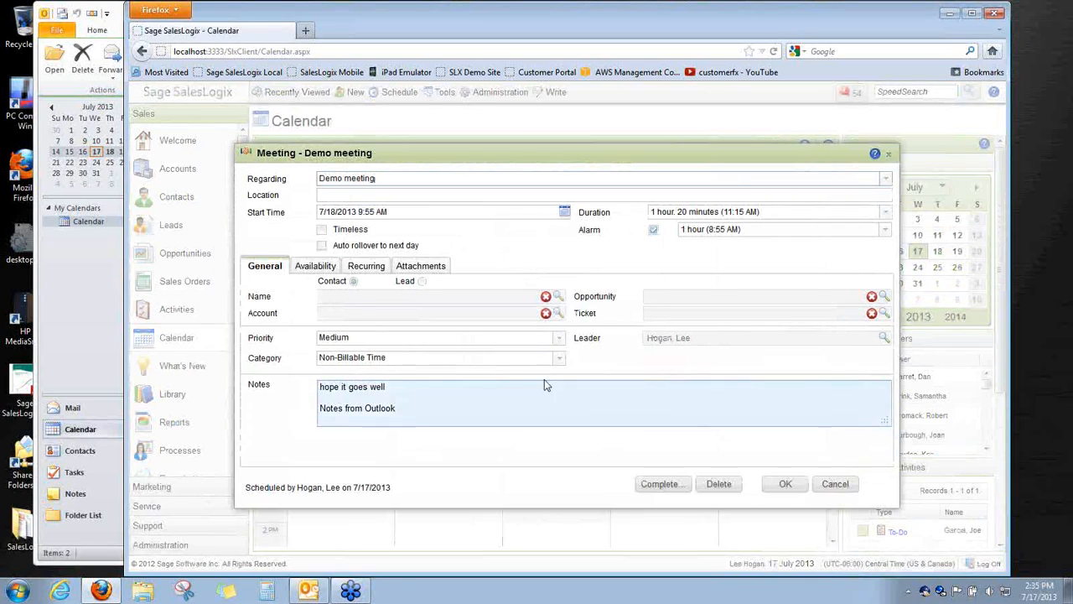
{"action": "left_click", "coordinate": [559, 313]}
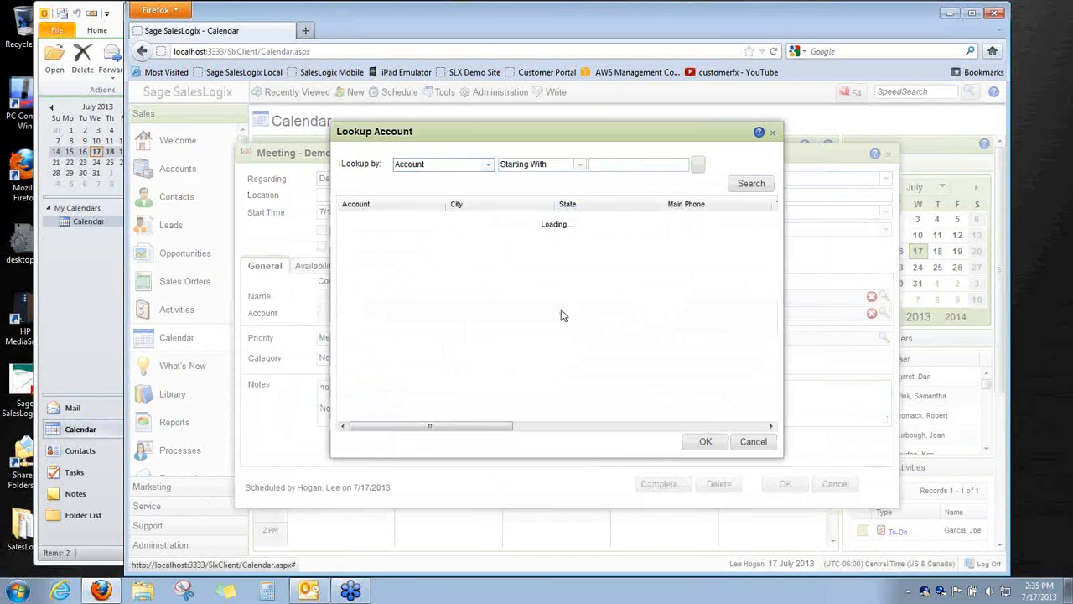
{"action": "left_click", "coordinate": [738, 183]}
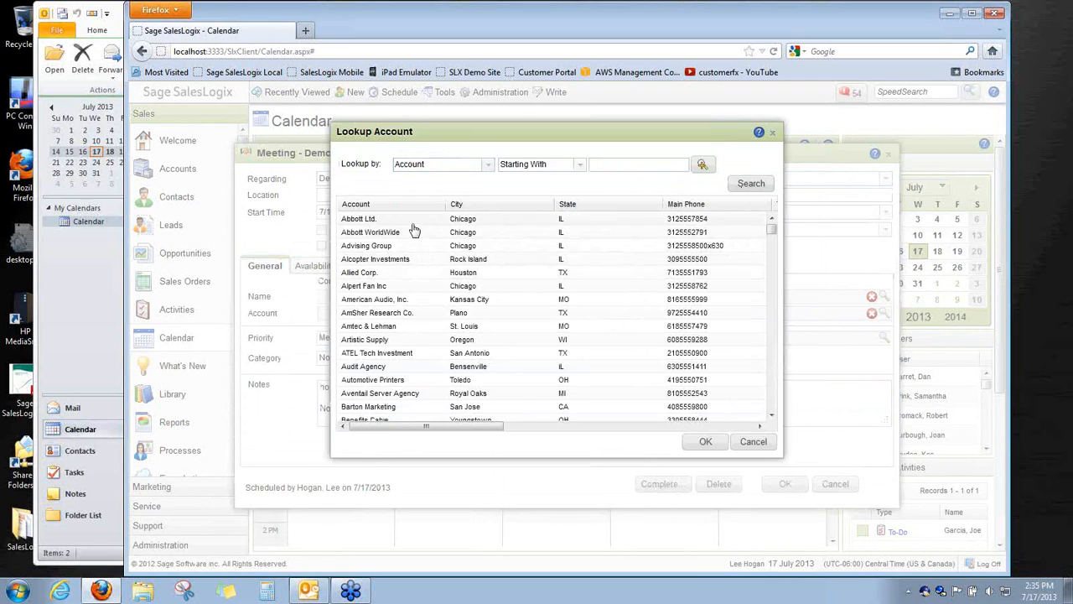
{"action": "double_click", "coordinate": [409, 220]}
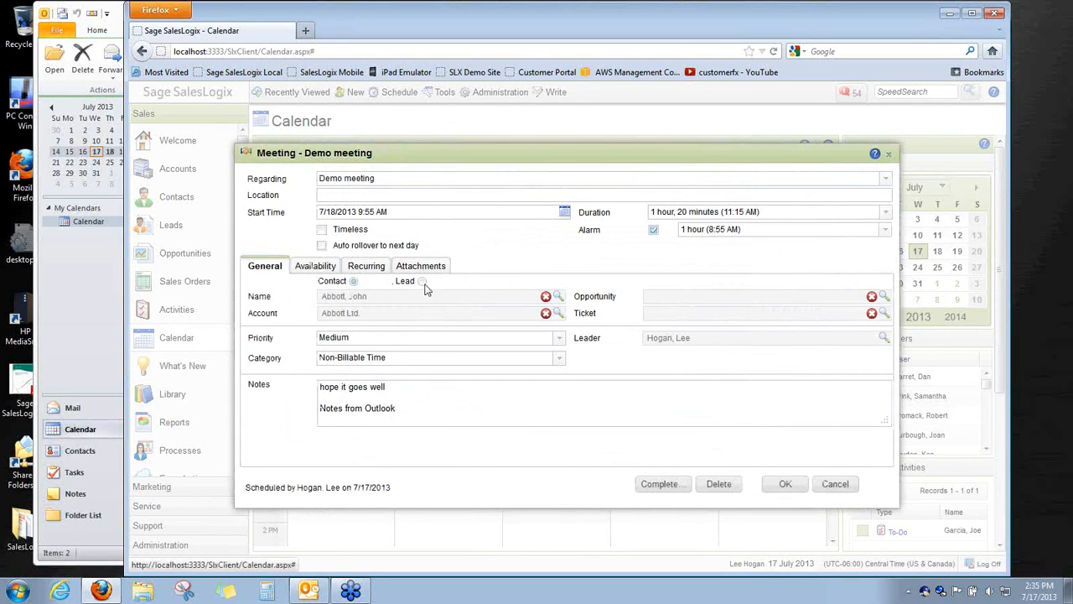
{"action": "left_click", "coordinate": [785, 485]}
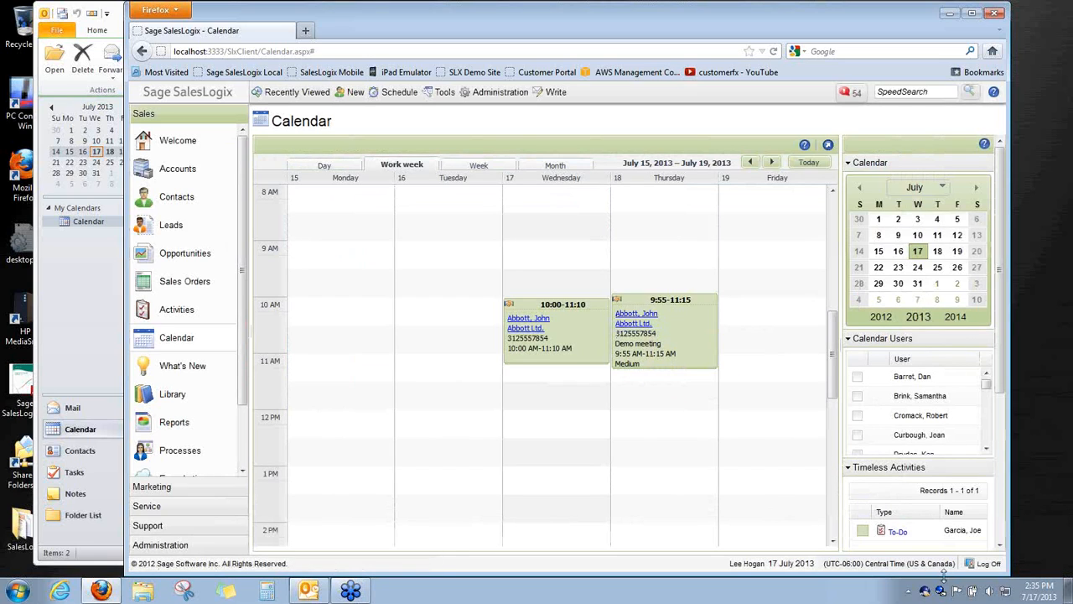
Run another Intellisync sync and accept the one appointment change
{"action": "right_click", "coordinate": [925, 592]}
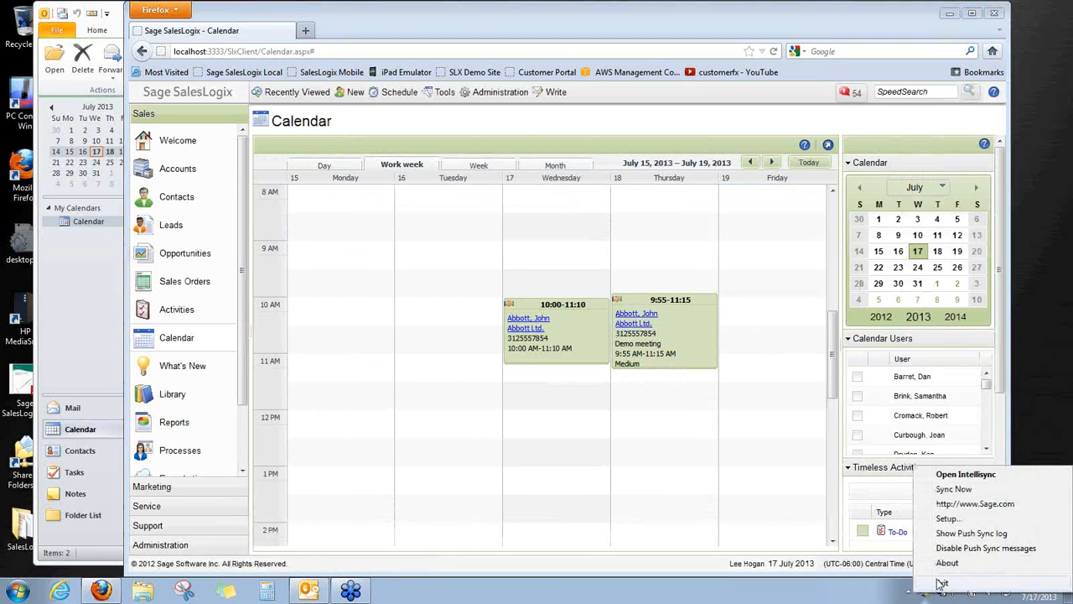
{"action": "left_click", "coordinate": [954, 489]}
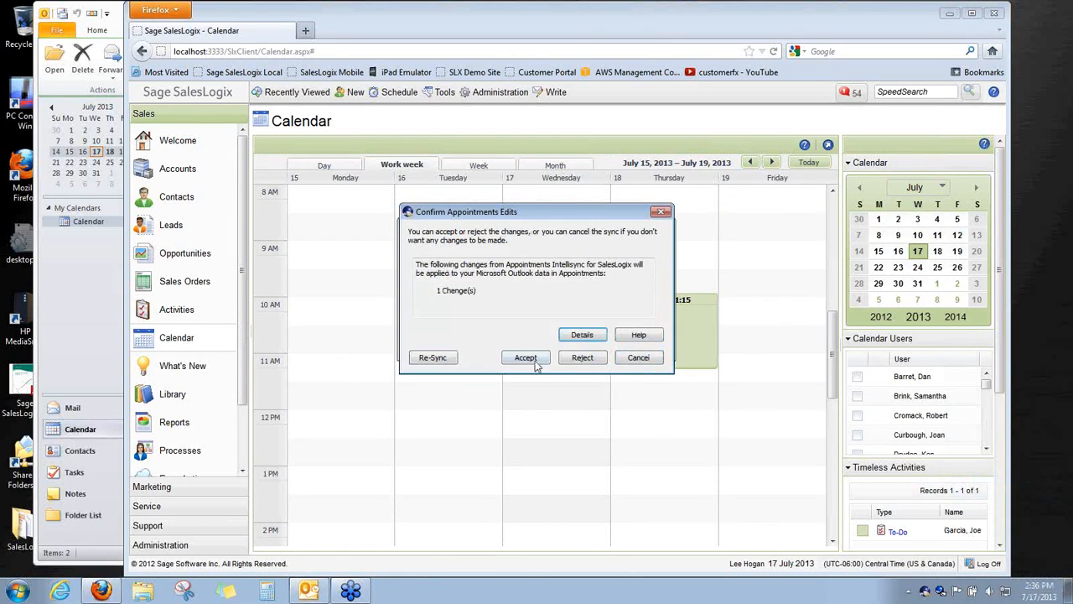
{"action": "left_click", "coordinate": [534, 358]}
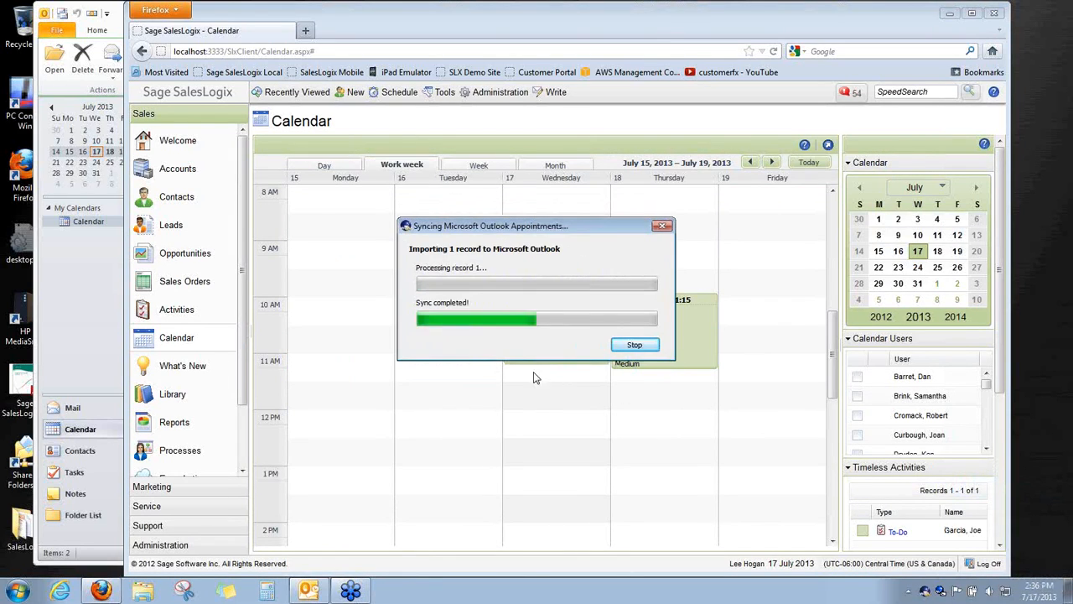
Check the synced Abbott Ltd. contact details in the Outlook Demo meeting's notes
{"action": "left_click", "coordinate": [92, 289]}
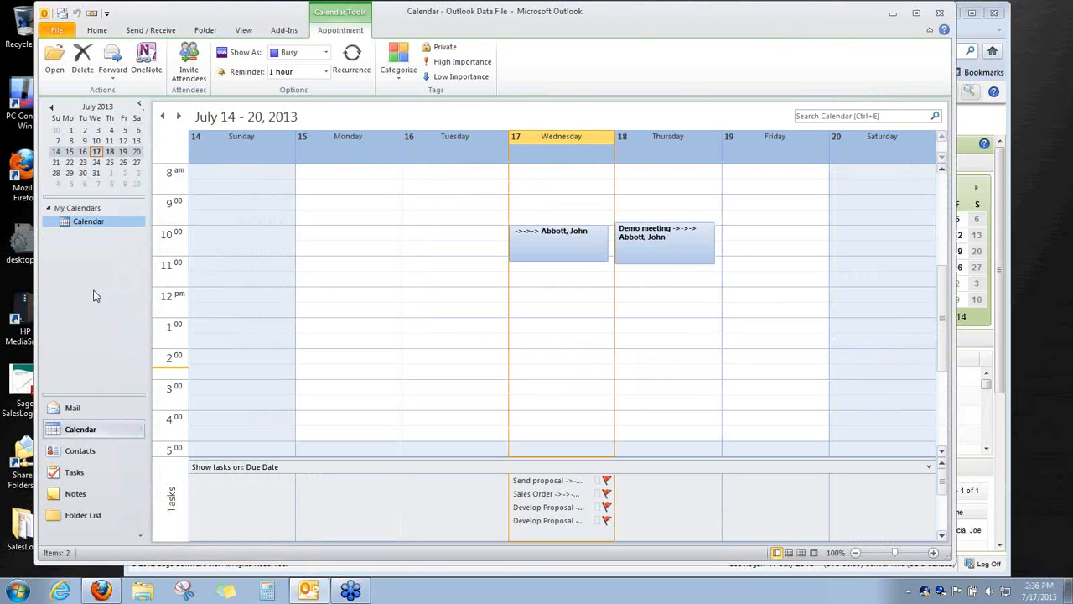
{"action": "double_click", "coordinate": [651, 247]}
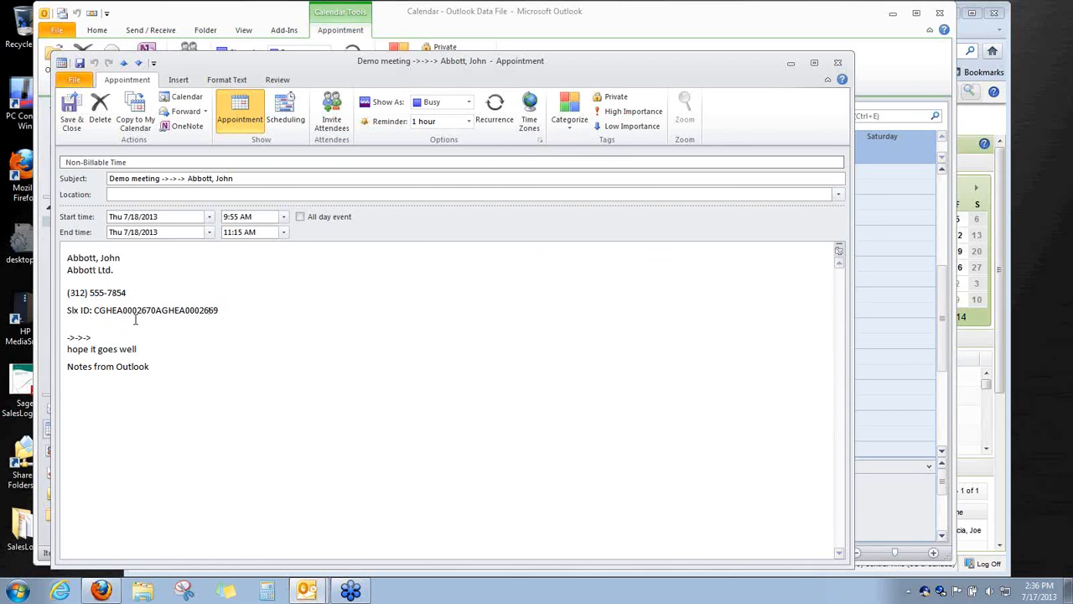
{"action": "left_click_drag", "start_coordinate": [242, 314], "coordinate": [68, 256]}
{"action": "left_click", "coordinate": [837, 63]}
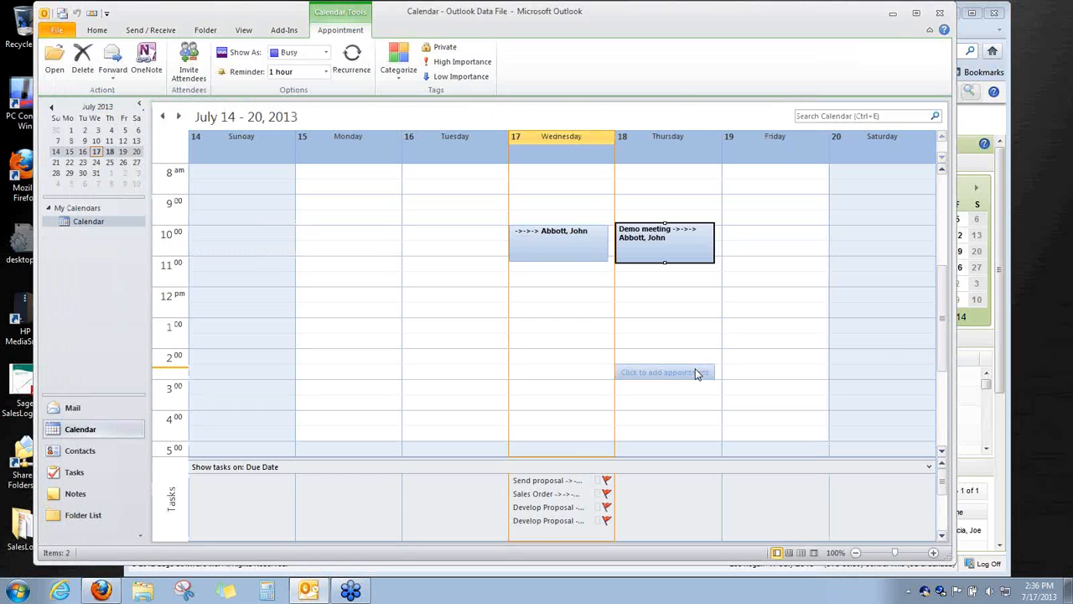
{"action": "mouse_move", "coordinate": [568, 484]}
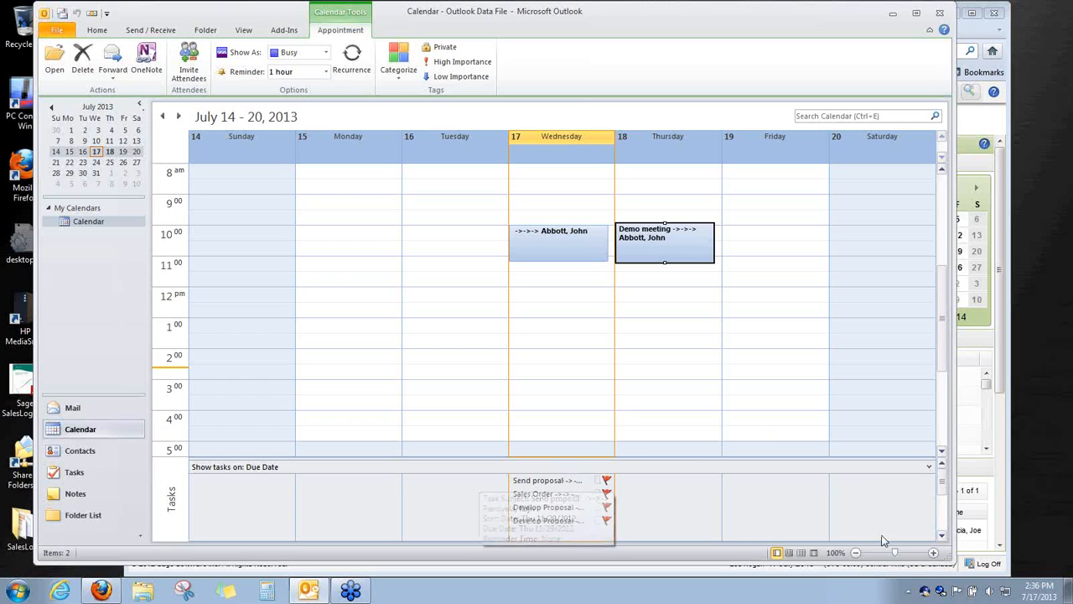
Open the Advanced options of the Appointments sync settings, showing Two way sync with Outlook
{"action": "right_click", "coordinate": [927, 591]}
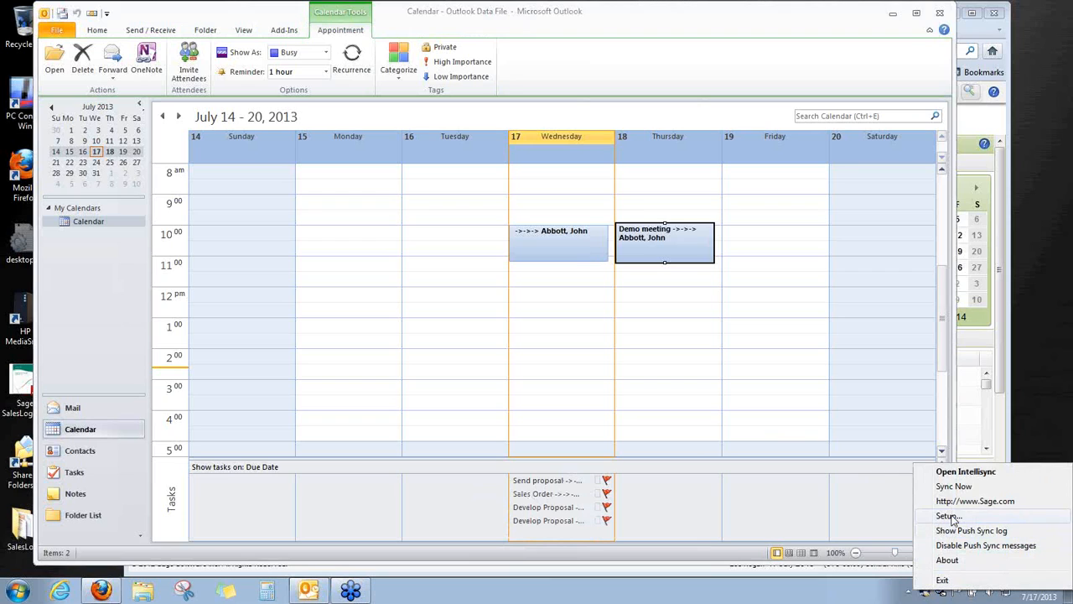
{"action": "left_click", "coordinate": [953, 487]}
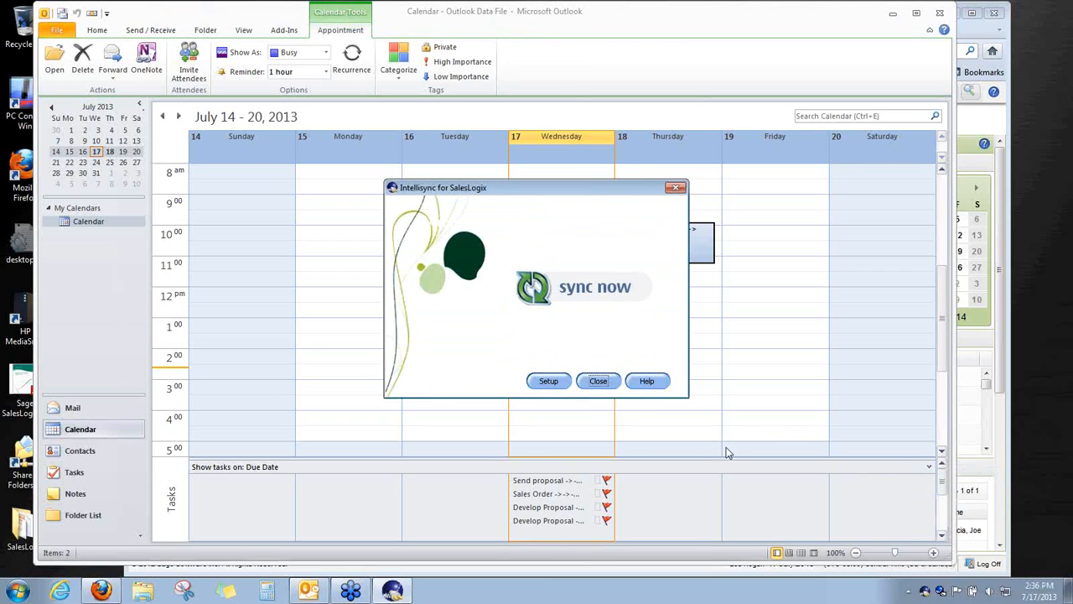
{"action": "left_click", "coordinate": [549, 381]}
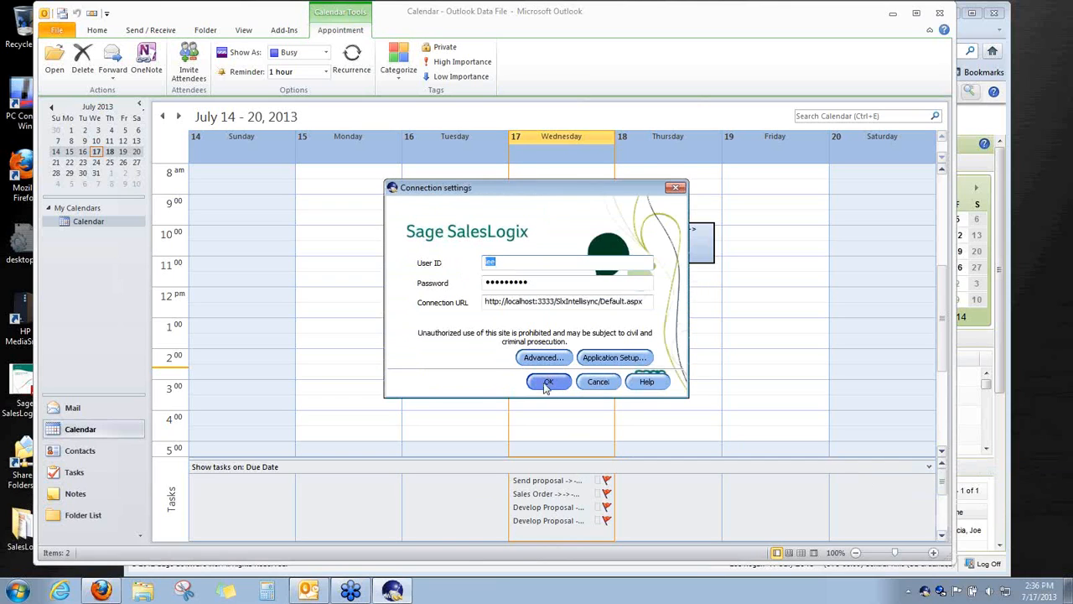
{"action": "left_click", "coordinate": [614, 357]}
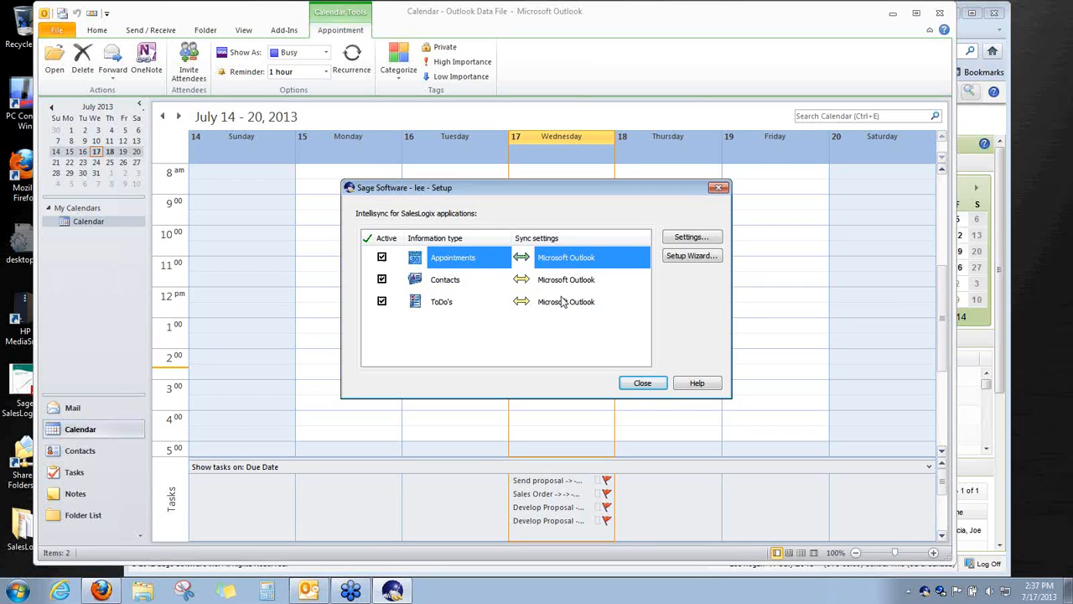
{"action": "left_click", "coordinate": [700, 238]}
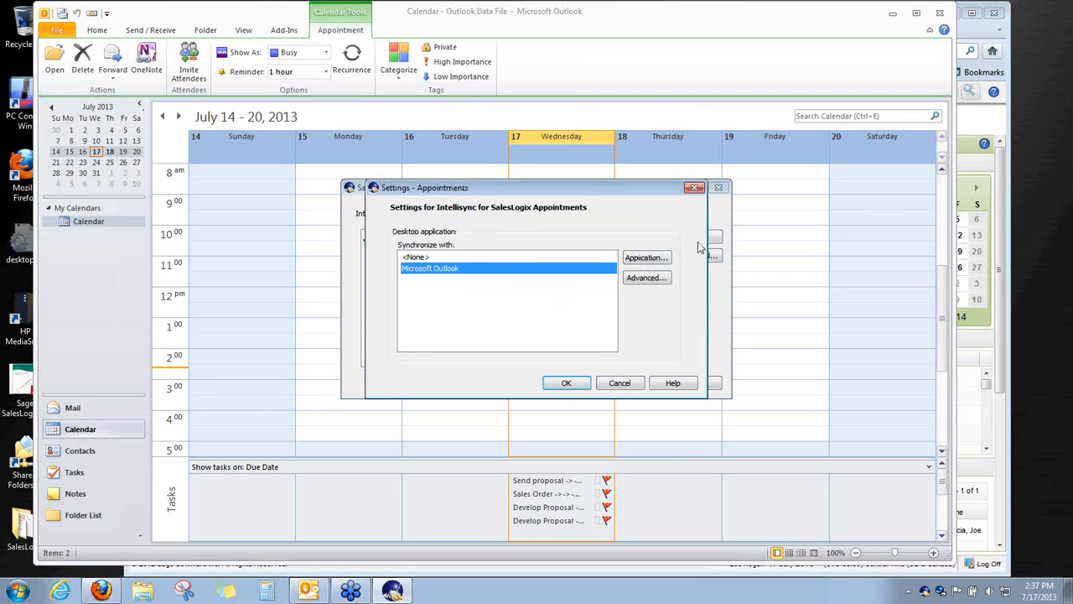
{"action": "left_click", "coordinate": [666, 283]}
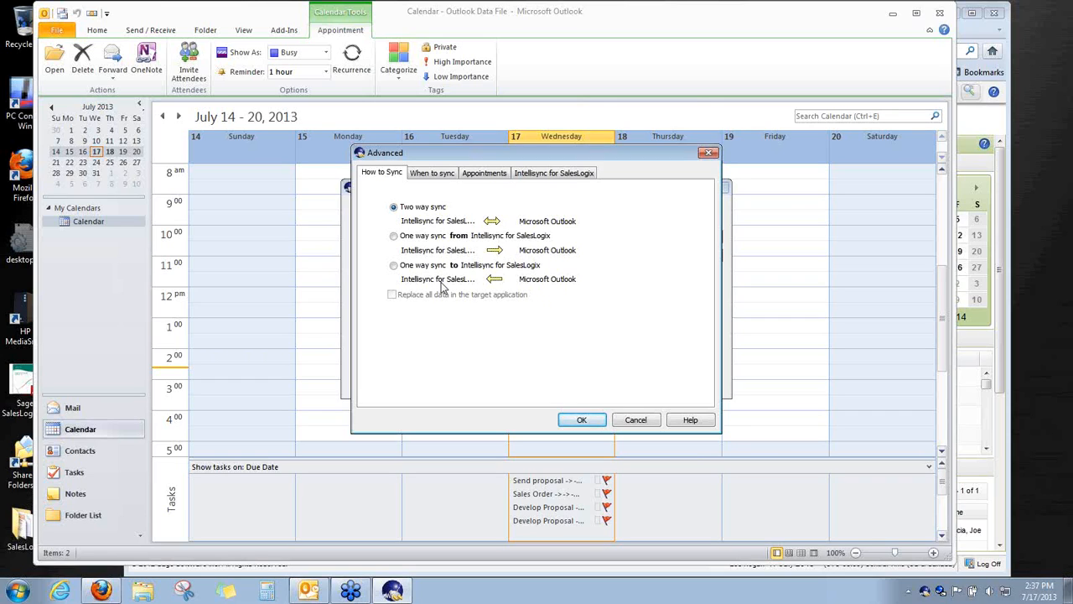
Show the When to sync page: automatic sync whenever an Outlook change is detected
{"action": "left_click", "coordinate": [433, 176]}
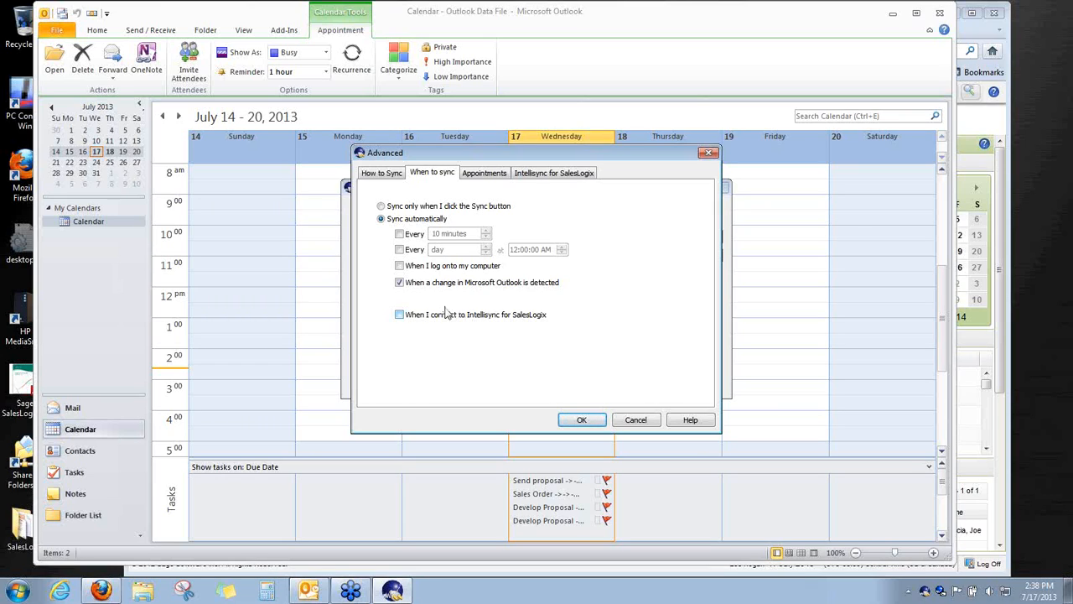
Show the Appointments Conflict resolution options, set to notify when a conflict occurs
{"action": "left_click", "coordinate": [500, 176]}
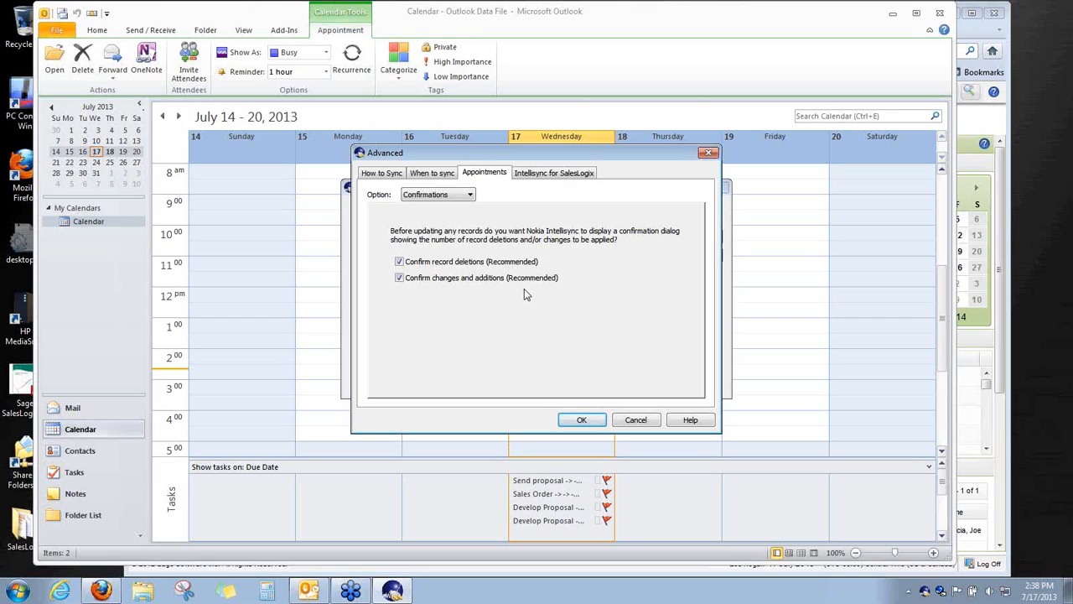
{"action": "left_click", "coordinate": [469, 196]}
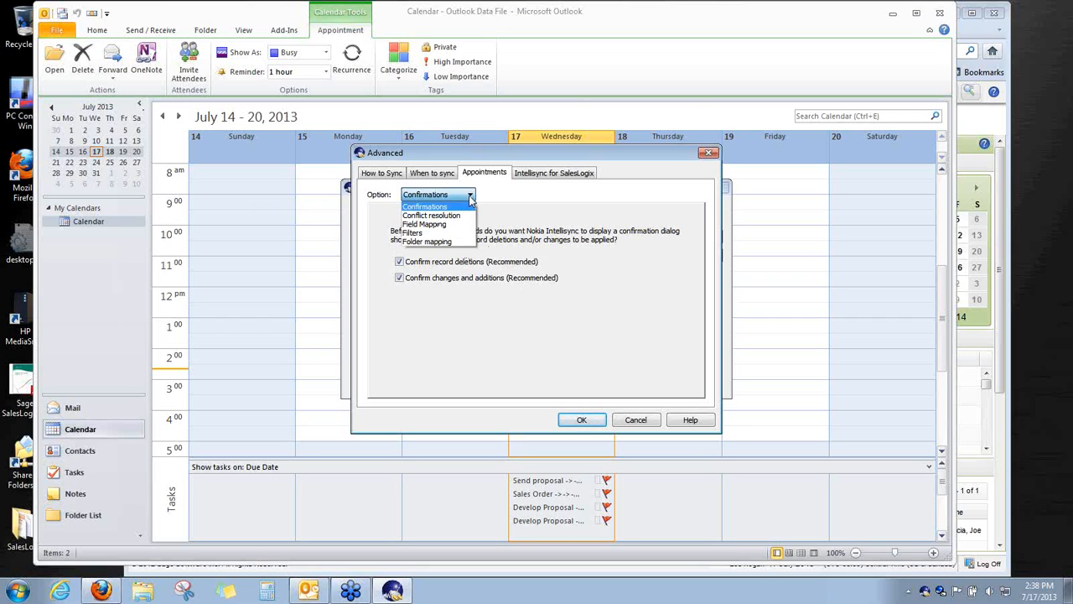
{"action": "left_click", "coordinate": [466, 216]}
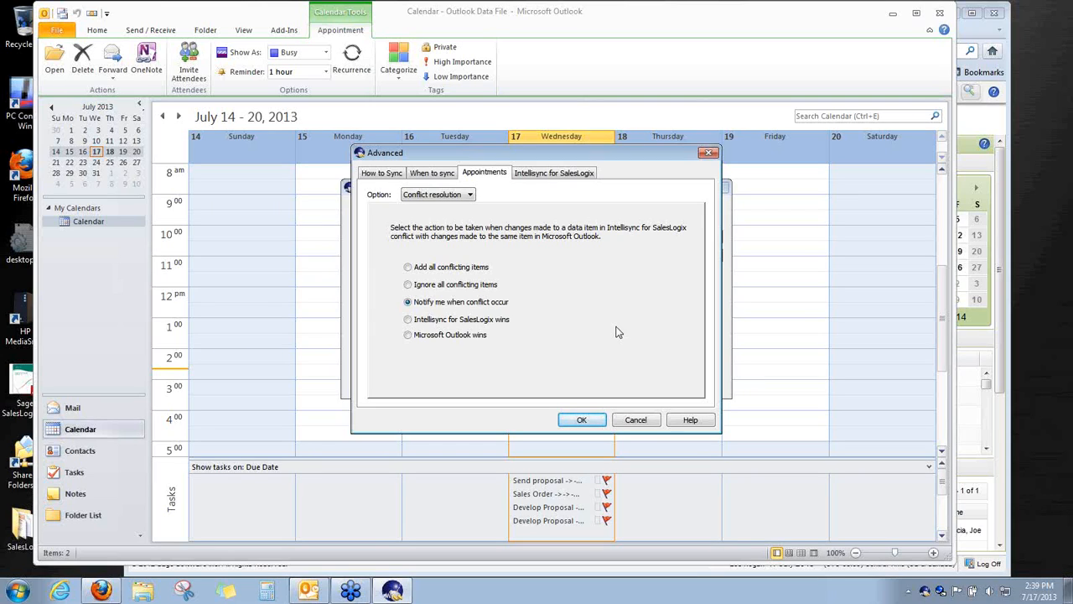
Look through the appointment Field Mapping table, then bring up the Filters page
{"action": "left_click", "coordinate": [466, 195]}
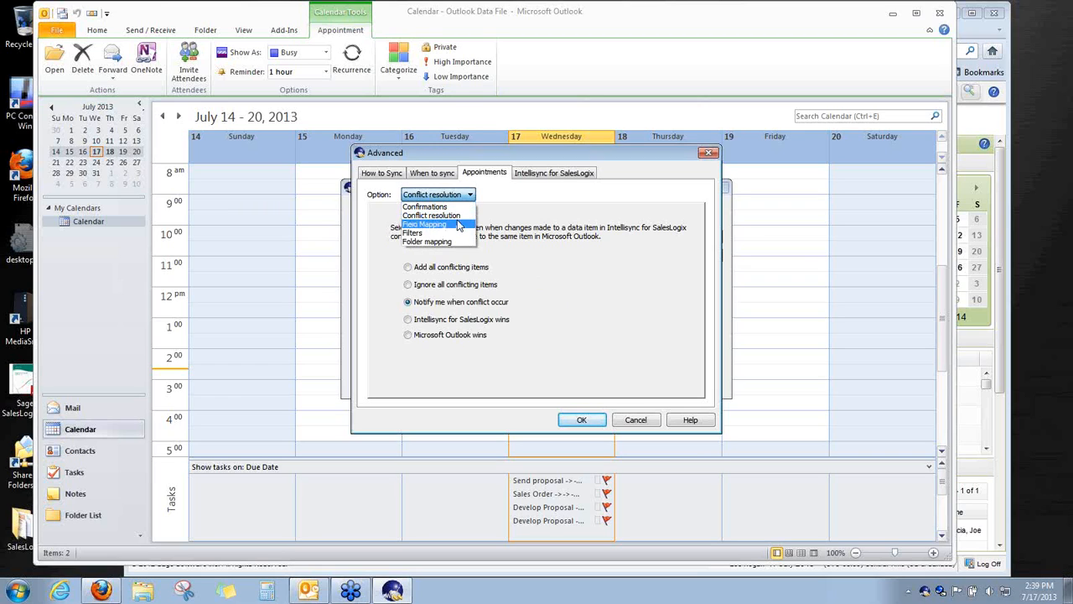
{"action": "left_click", "coordinate": [458, 225]}
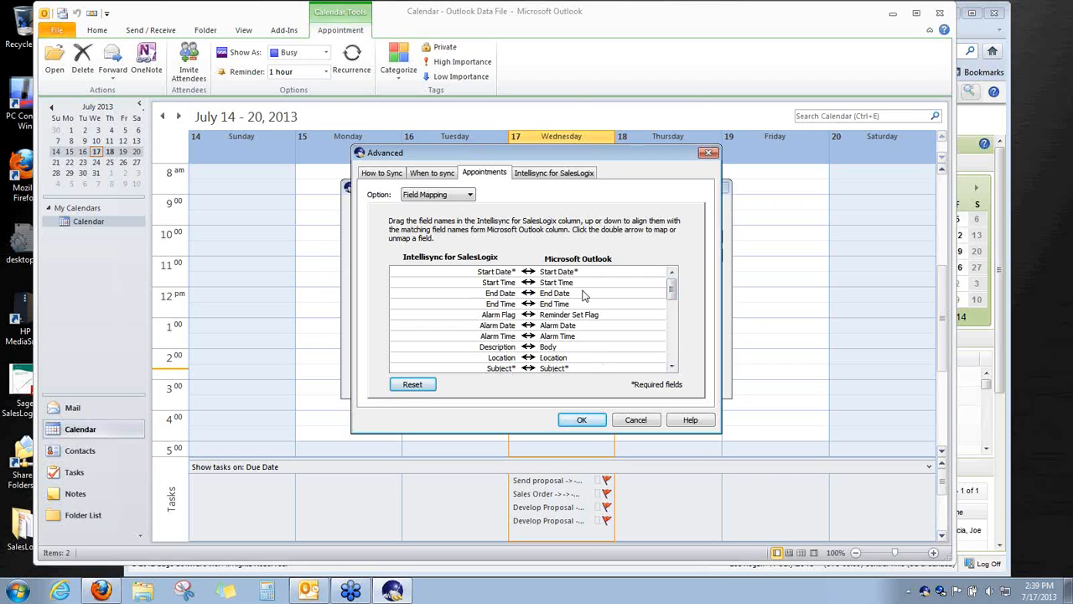
{"action": "left_click_drag", "start_coordinate": [677, 295], "coordinate": [671, 316]}
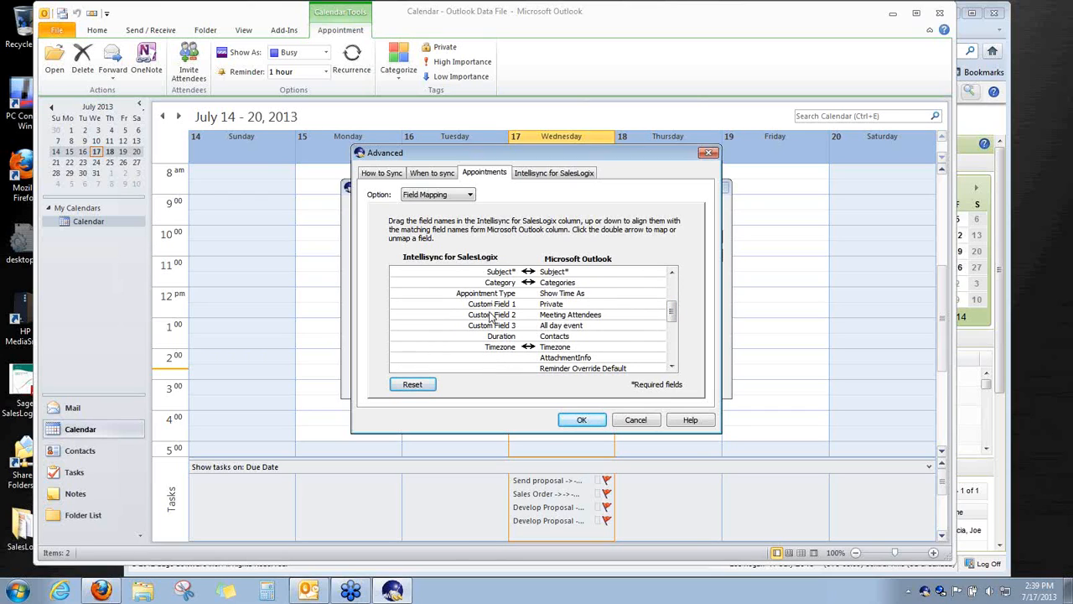
{"action": "mouse_move", "coordinate": [672, 314]}
{"action": "left_mouse_down"}
{"action": "mouse_move", "coordinate": [671, 349]}
{"action": "mouse_move", "coordinate": [669, 317]}
{"action": "left_mouse_up"}
{"action": "left_click_drag", "start_coordinate": [671, 314], "coordinate": [672, 283]}
{"action": "left_click", "coordinate": [469, 194]}
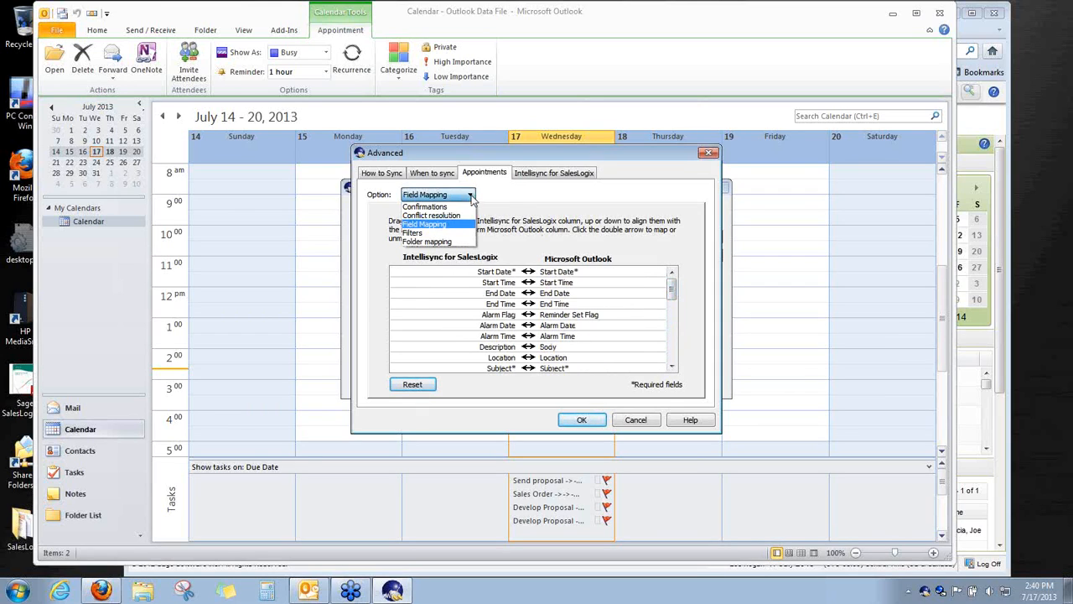
{"action": "left_click", "coordinate": [459, 234]}
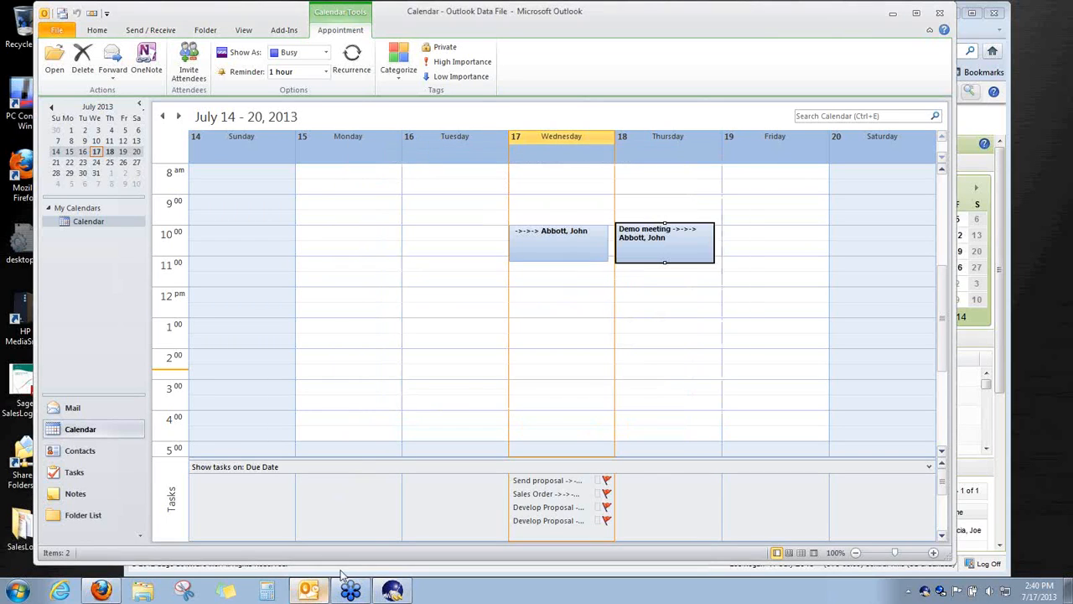
Add a private 'dr appointment' on Thursday, July 18, from 12:00 to 2:00 PM
{"action": "left_click_drag", "start_coordinate": [651, 305], "coordinate": [661, 342]}
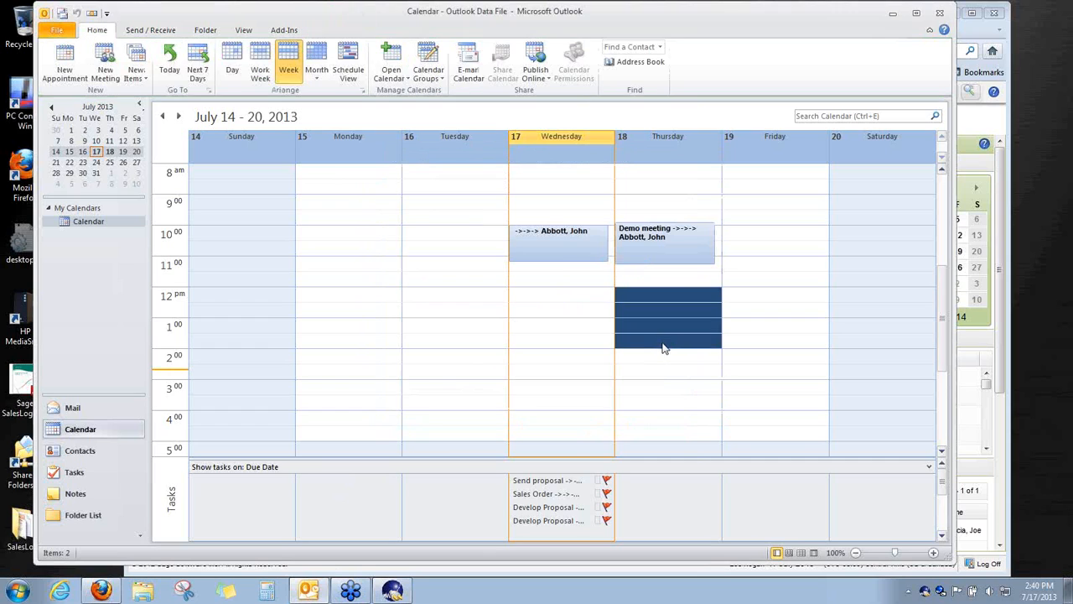
{"action": "right_click", "coordinate": [662, 325]}
{"action": "left_click", "coordinate": [671, 330]}
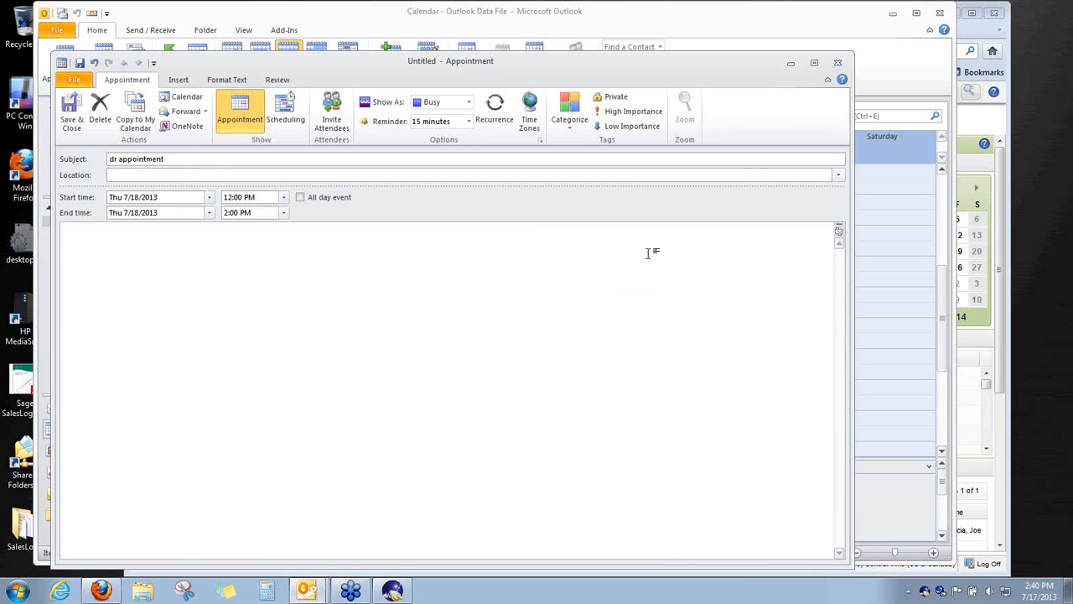
{"action": "left_click", "coordinate": [612, 96]}
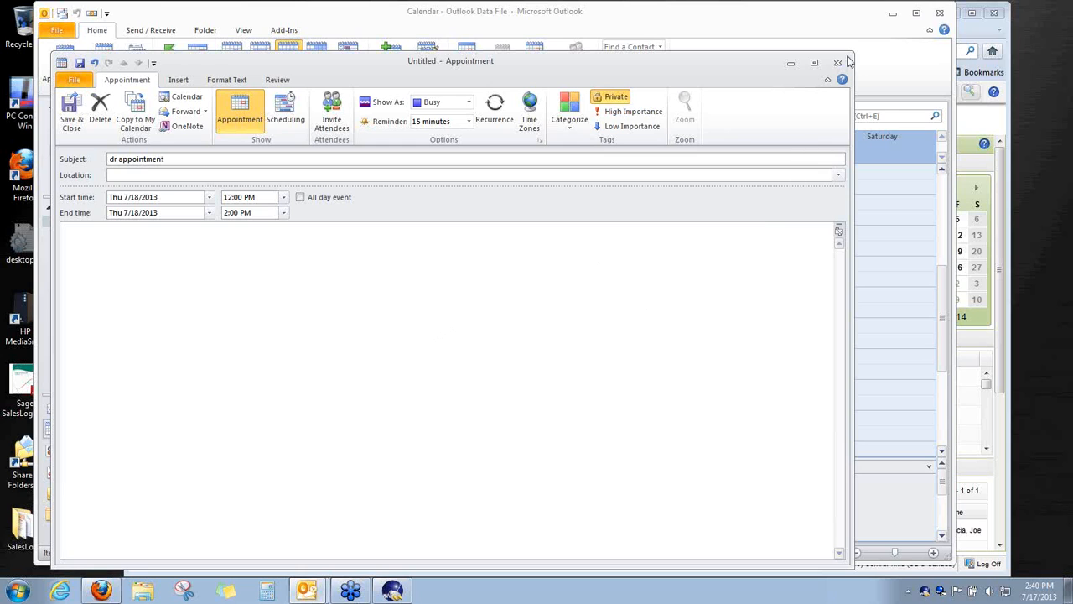
{"action": "left_click", "coordinate": [72, 109]}
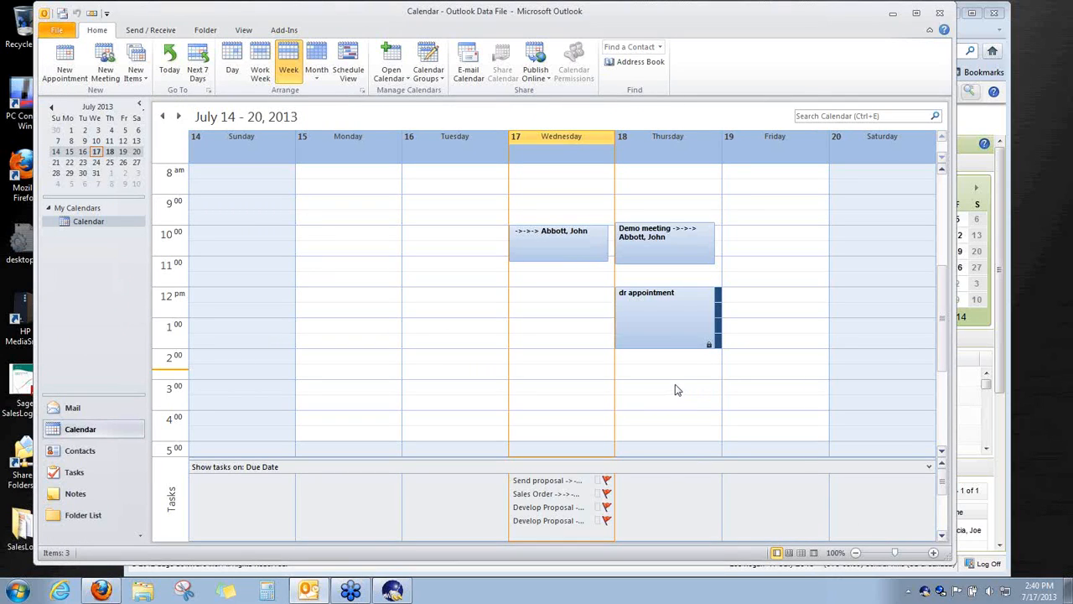
Glance at the SalesLogix July 15–19 calendar, then bring back the Advanced dialog's Exclude Private Data filter
{"action": "left_click", "coordinate": [117, 593]}
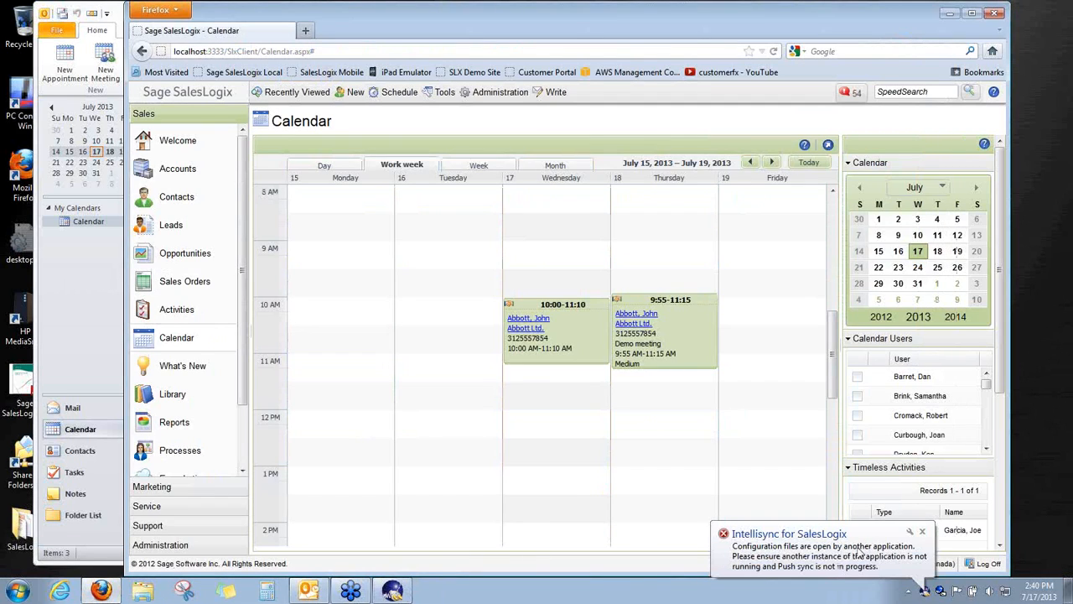
{"action": "left_click", "coordinate": [393, 591]}
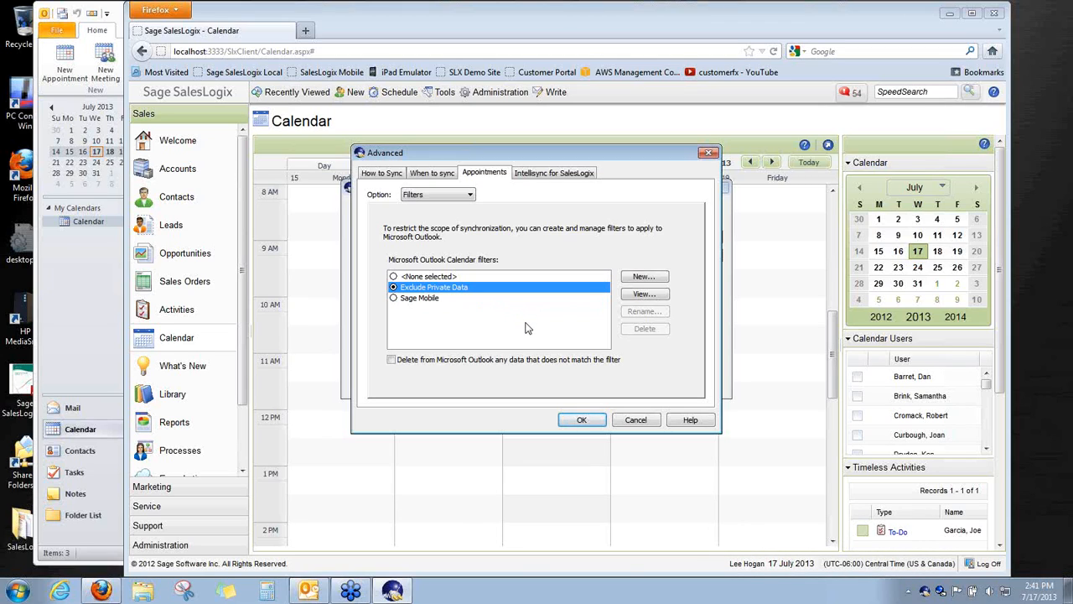
Review the appointment folder mapping to the Outlook Calendar, then cancel the Advanced appointment options
{"action": "left_click", "coordinate": [471, 196]}
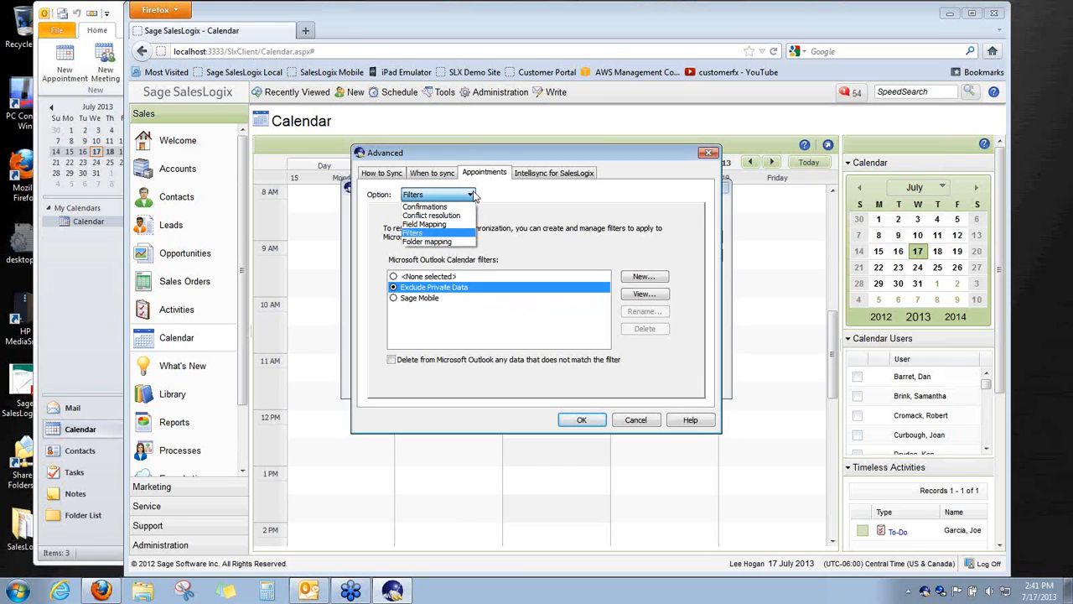
{"action": "left_click", "coordinate": [459, 241]}
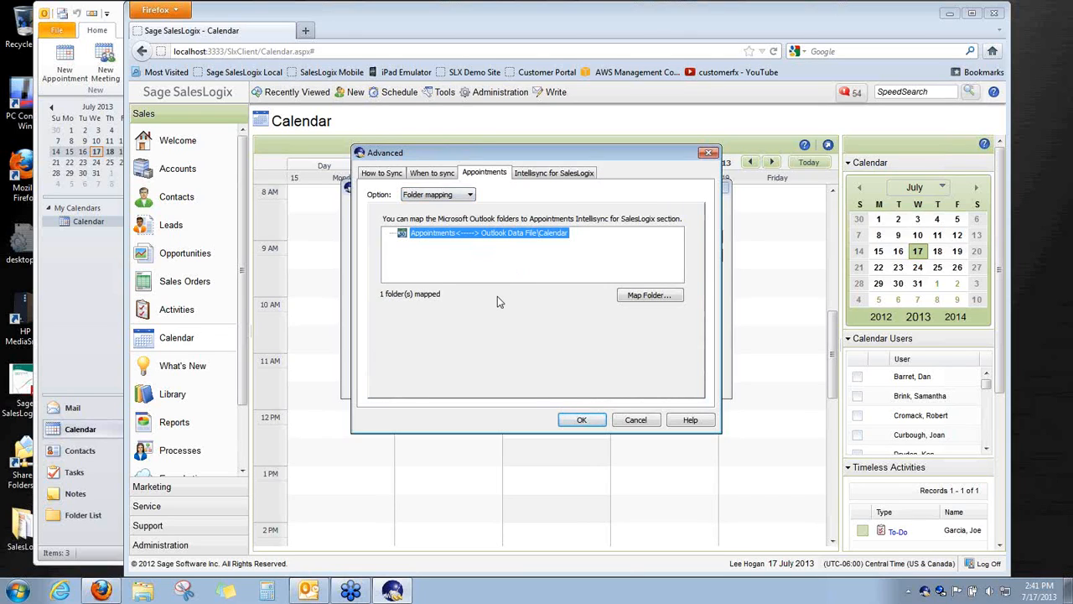
{"action": "left_click", "coordinate": [381, 172]}
{"action": "left_click", "coordinate": [654, 420]}
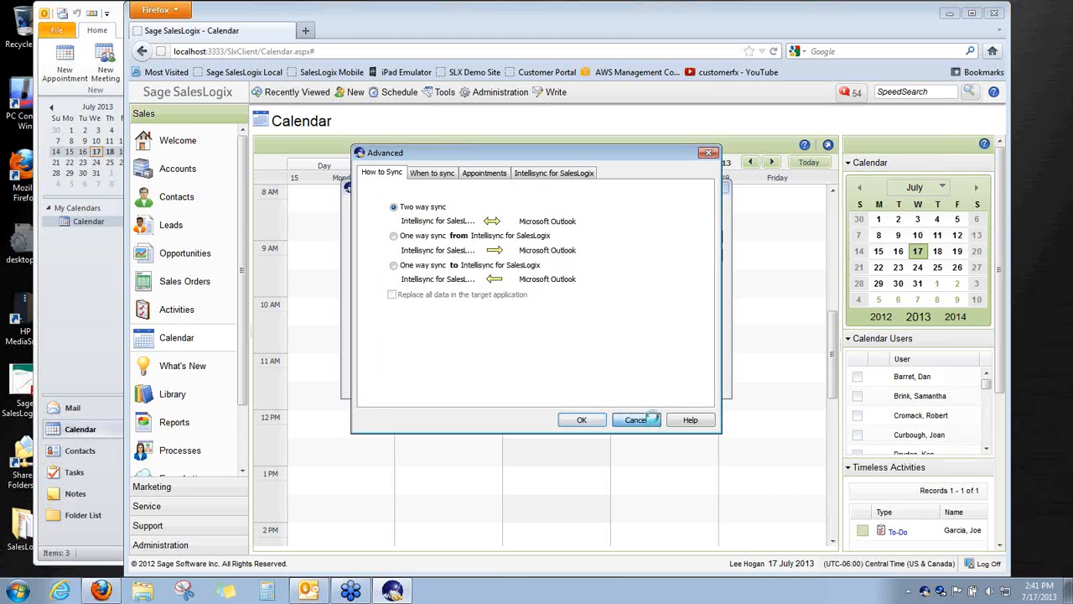
{"action": "left_click", "coordinate": [639, 327]}
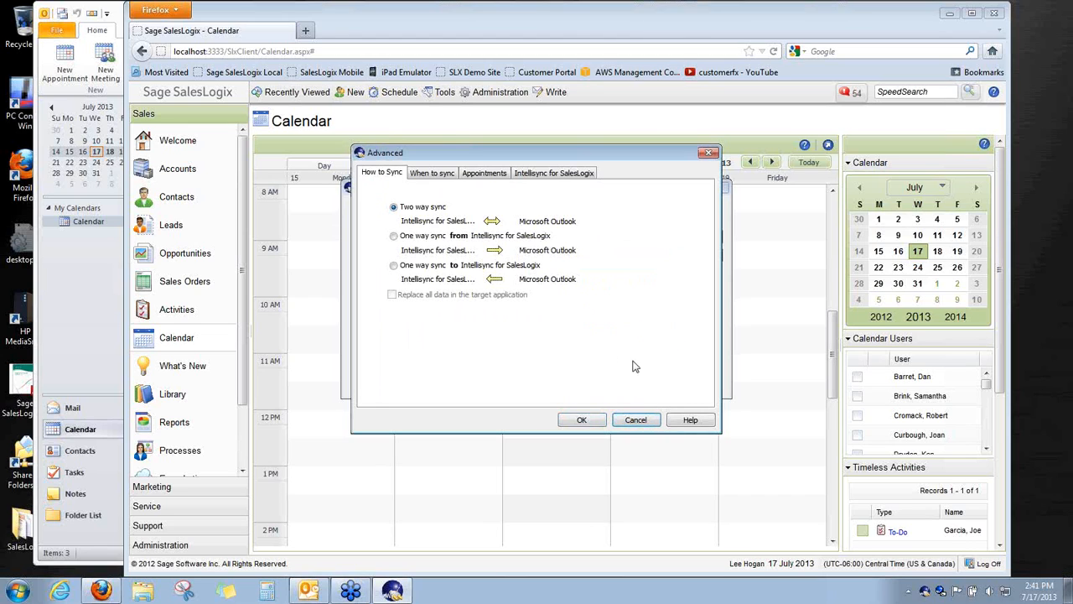
{"action": "left_click", "coordinate": [637, 419]}
Discard the appointment options and open the Outlook application settings for Contacts
{"action": "left_click", "coordinate": [578, 327]}
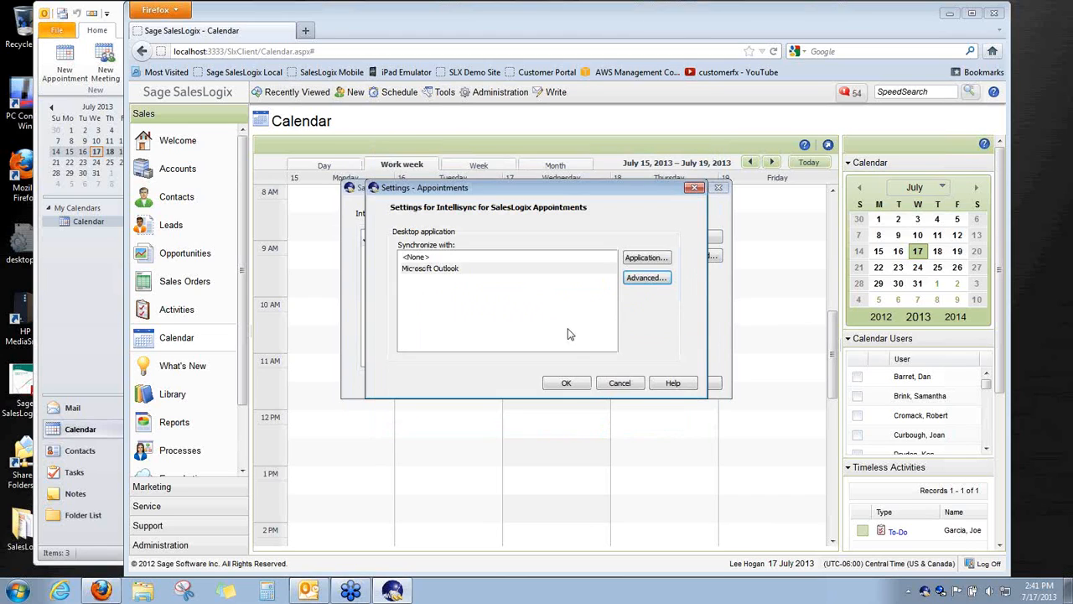
{"action": "left_click", "coordinate": [619, 383]}
{"action": "left_click", "coordinate": [454, 287]}
{"action": "left_click", "coordinate": [683, 241]}
{"action": "left_click", "coordinate": [657, 259]}
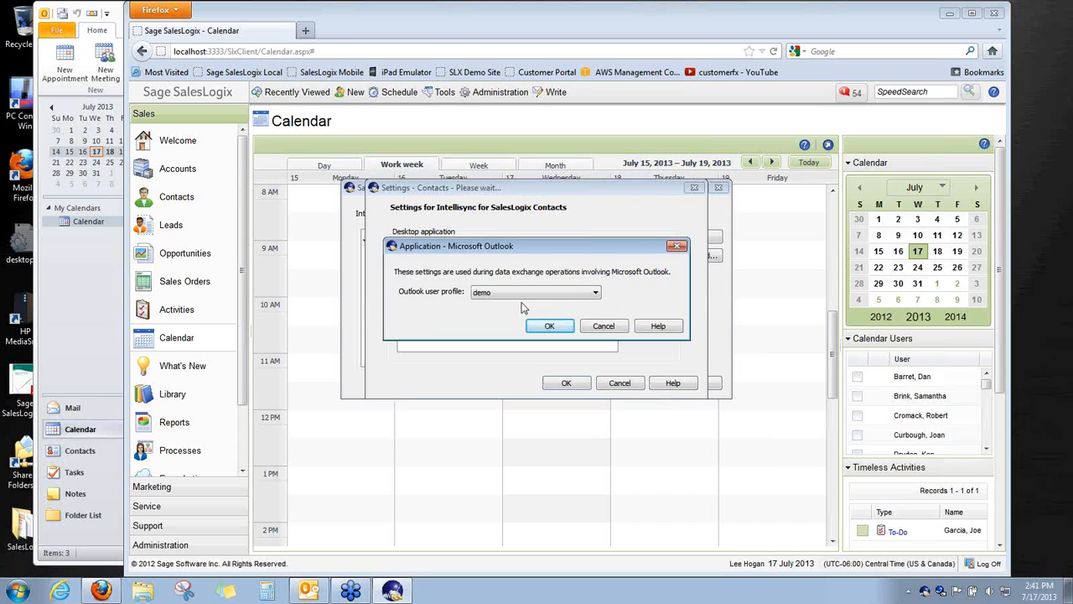
Keep the demo Outlook profile for Contacts, then open the Contacts Advanced sync options
{"action": "left_click", "coordinate": [596, 293]}
{"action": "left_click", "coordinate": [596, 296]}
{"action": "left_click", "coordinate": [604, 328]}
{"action": "left_click", "coordinate": [615, 386]}
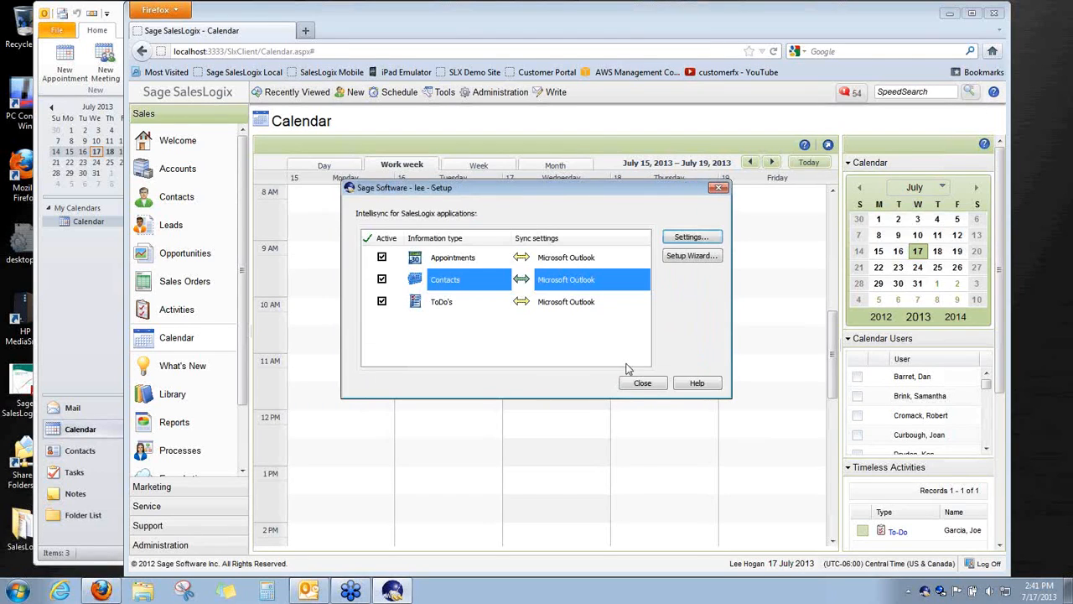
{"action": "left_click", "coordinate": [689, 239]}
{"action": "left_click", "coordinate": [646, 282]}
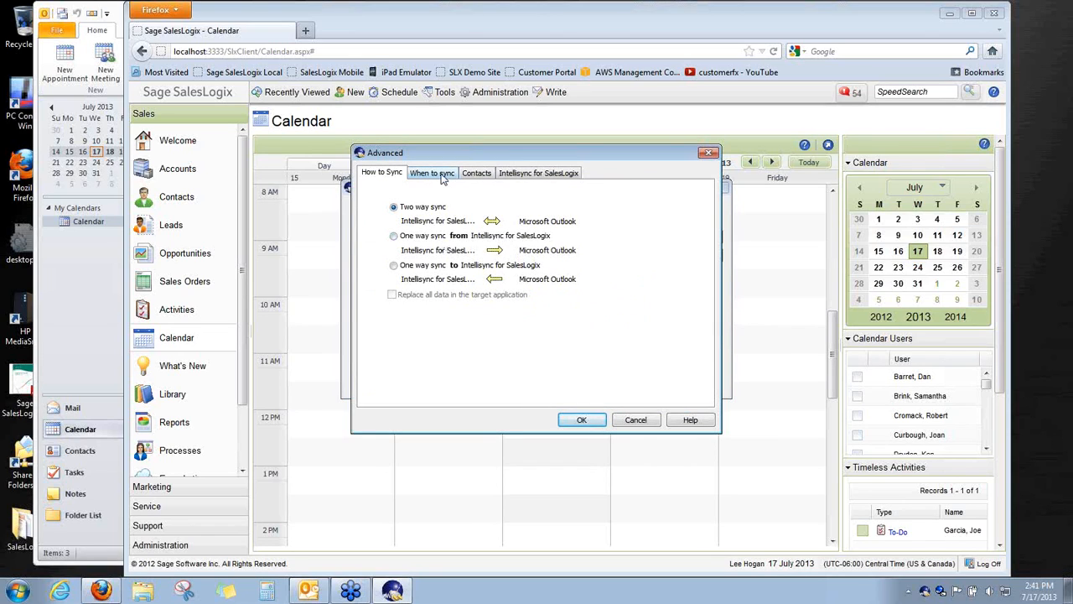
Look over the Contacts When and How to Sync pages and scroll the Field Mapping list
{"action": "left_click", "coordinate": [442, 174]}
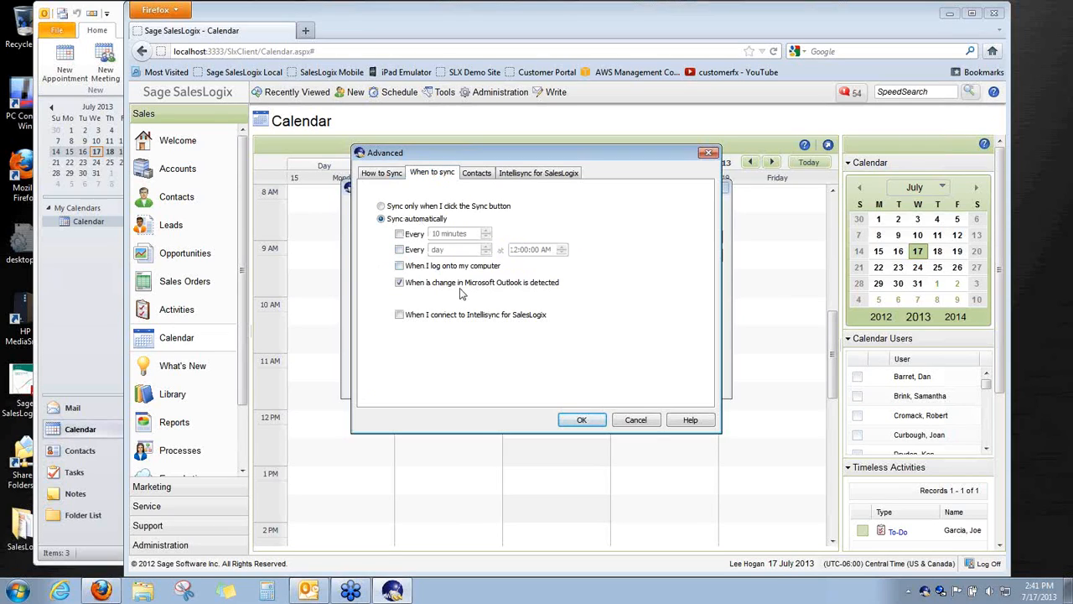
{"action": "left_click", "coordinate": [474, 174]}
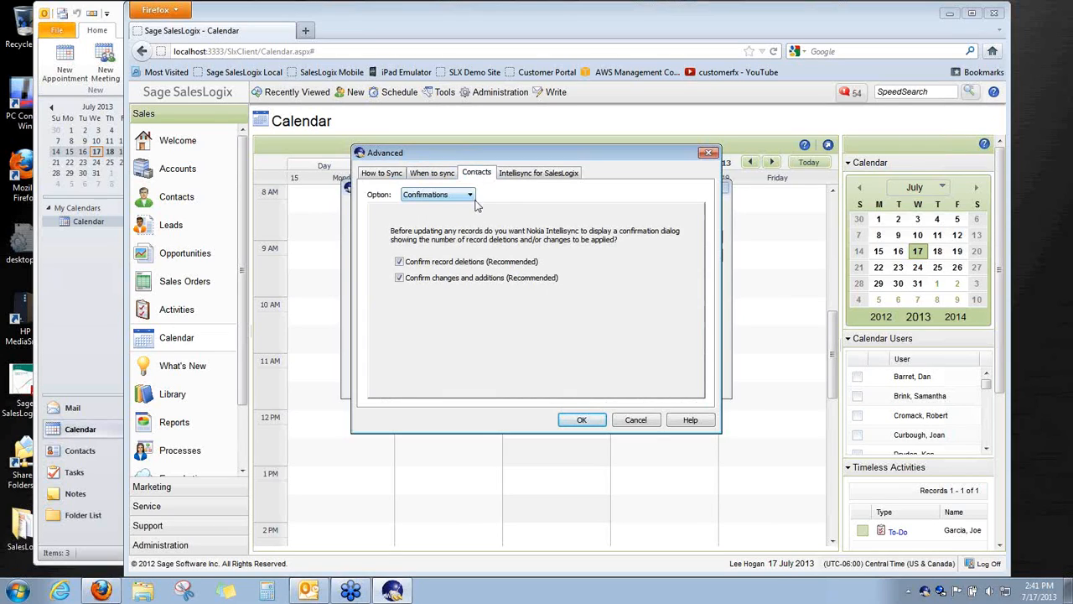
{"action": "left_click", "coordinate": [469, 198]}
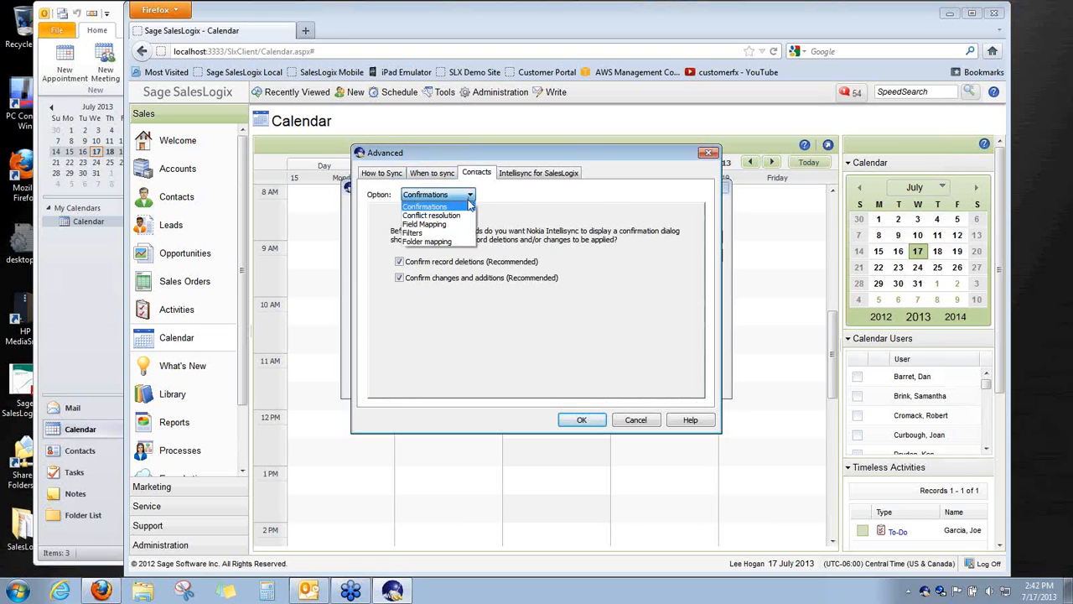
{"action": "left_click", "coordinate": [424, 224]}
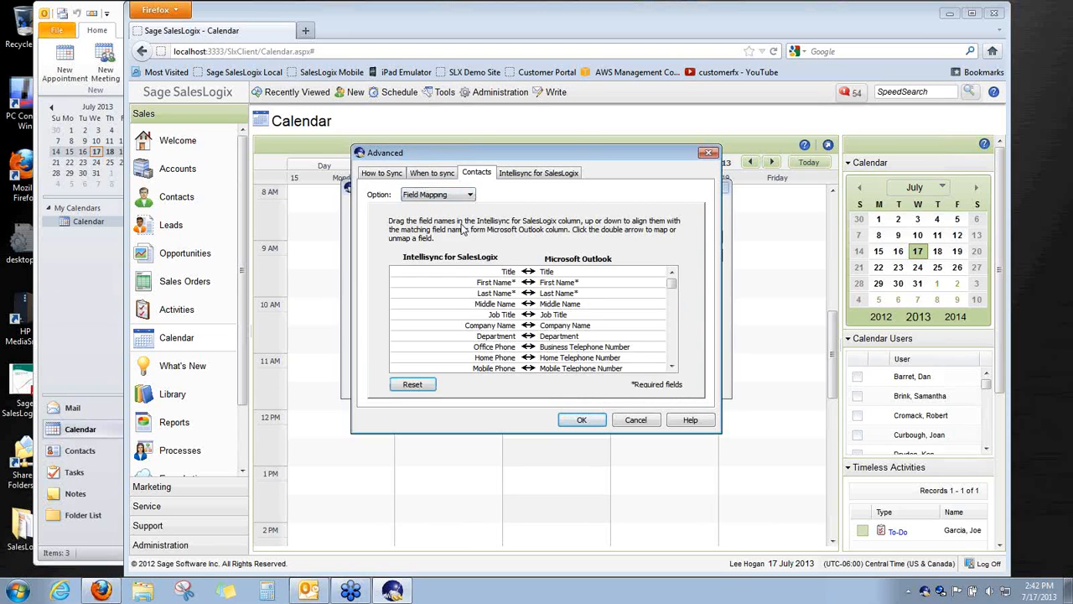
{"action": "left_click_drag", "start_coordinate": [670, 287], "coordinate": [671, 302]}
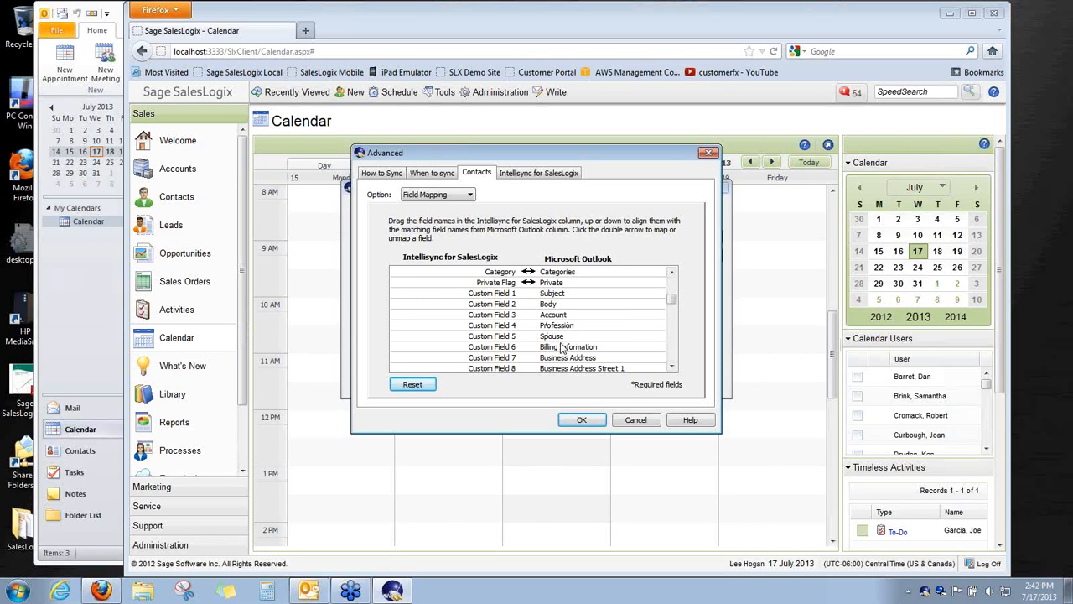
{"action": "left_click", "coordinate": [671, 369]}
{"action": "left_click", "coordinate": [672, 369]}
{"action": "left_click", "coordinate": [671, 369]}
{"action": "left_click", "coordinate": [672, 369]}
{"action": "left_click", "coordinate": [672, 369]}
{"action": "left_click", "coordinate": [671, 369]}
{"action": "left_click", "coordinate": [672, 369]}
{"action": "left_click", "coordinate": [671, 369]}
{"action": "left_click", "coordinate": [671, 369]}
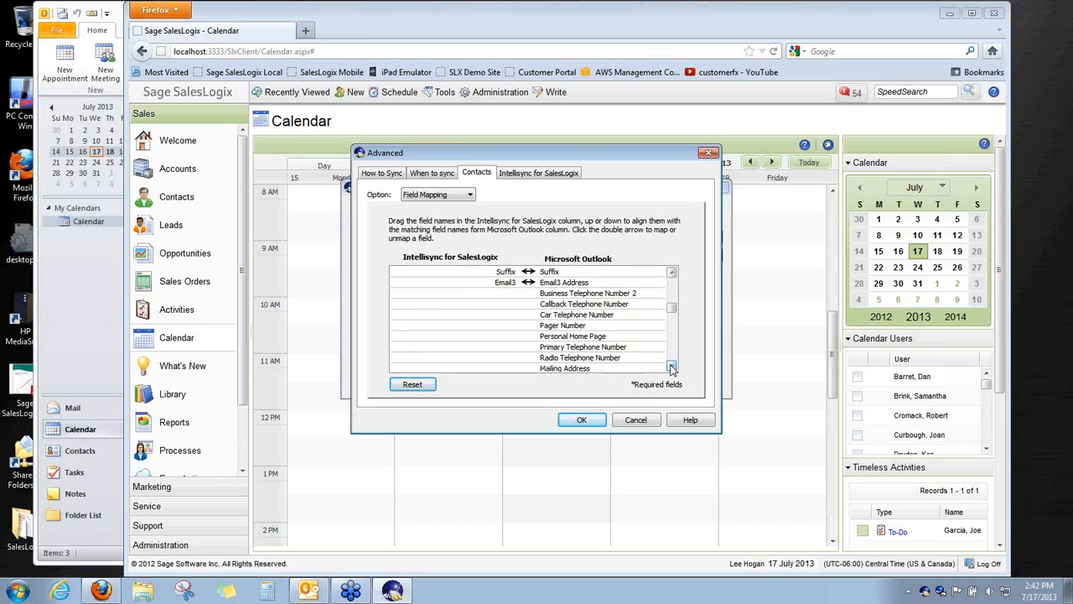
Inspect the custom field mappings: Custom Fields 10, 9, 7 and 5 to PO Box, Street 2, Business Address, Spouse
{"action": "mouse_move", "coordinate": [675, 310]}
{"action": "left_mouse_down"}
{"action": "mouse_move", "coordinate": [672, 322]}
{"action": "mouse_move", "coordinate": [671, 300]}
{"action": "left_mouse_up"}
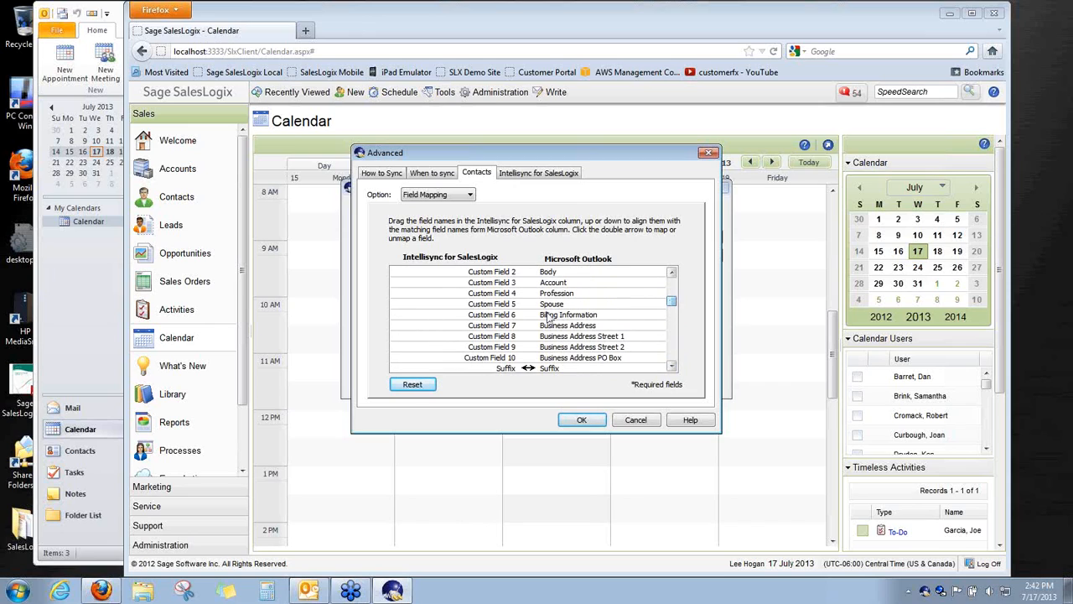
{"action": "left_click", "coordinate": [511, 358]}
{"action": "left_click", "coordinate": [511, 347]}
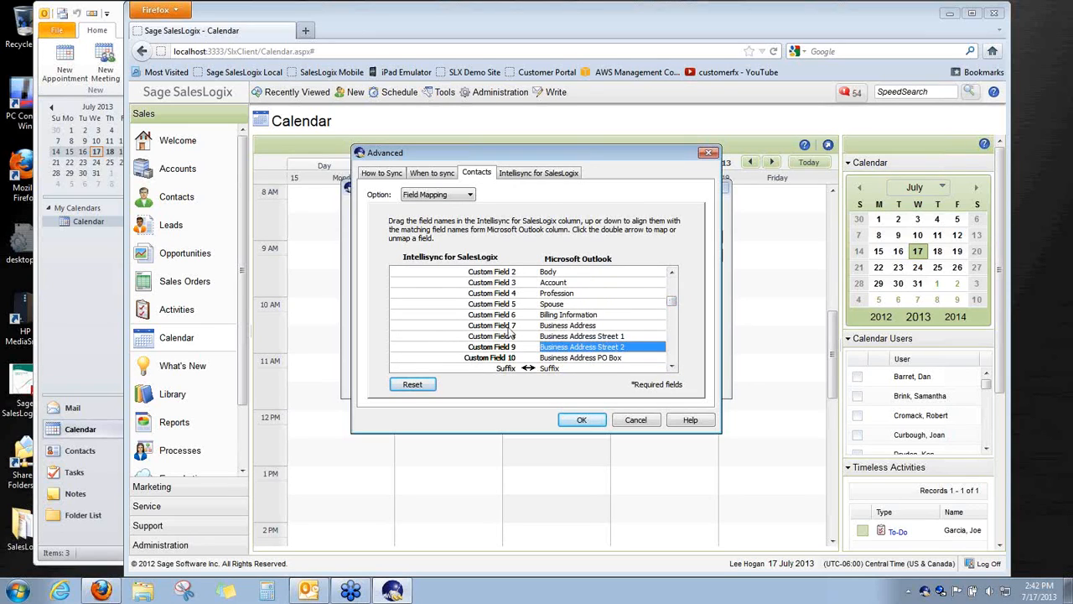
{"action": "left_click", "coordinate": [511, 327]}
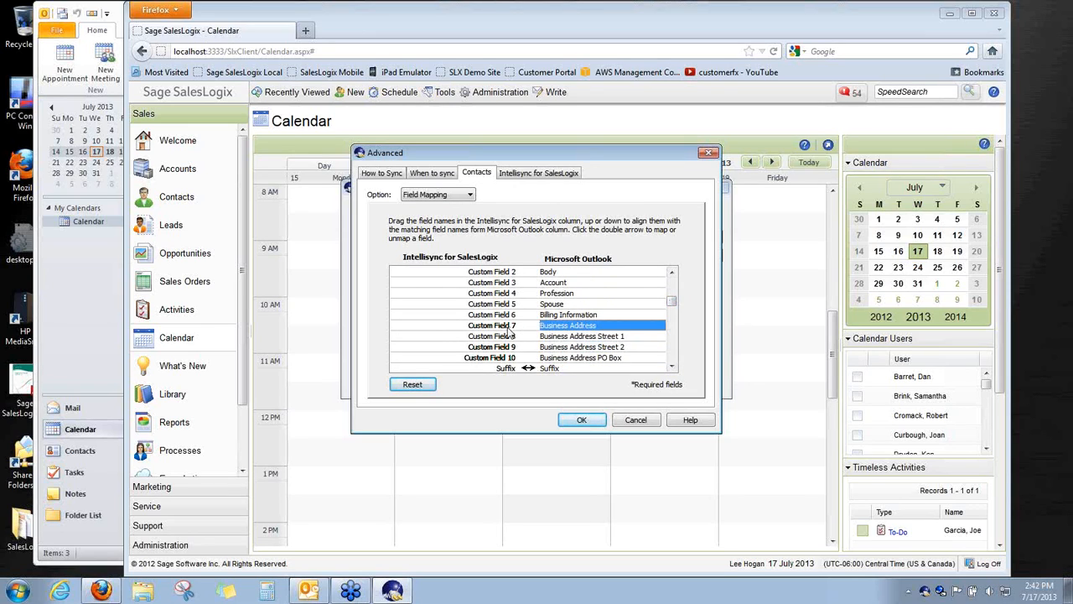
{"action": "left_click", "coordinate": [529, 307]}
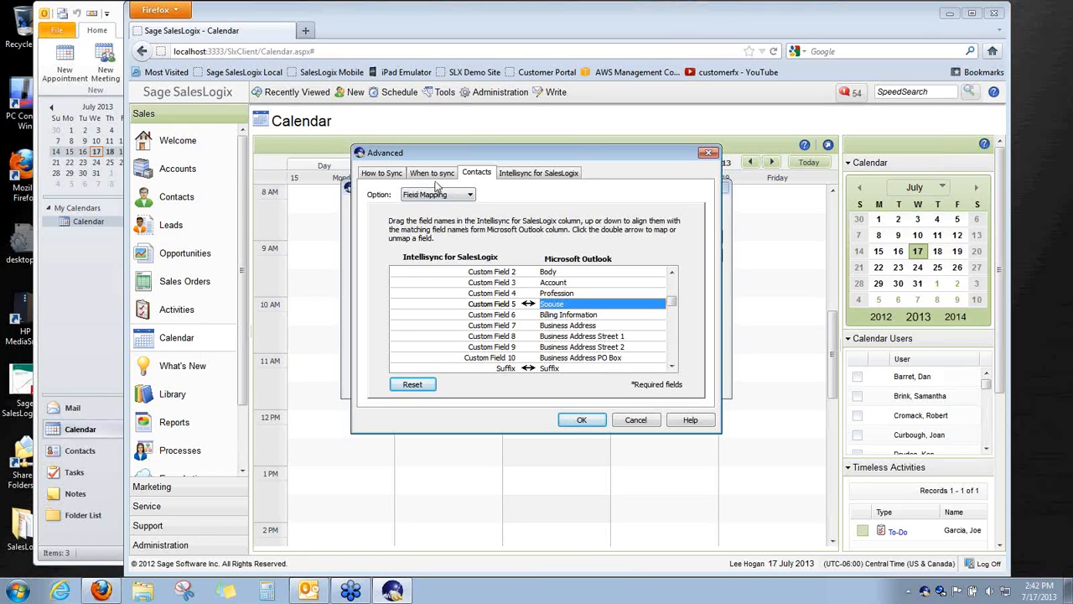
Discard the Contacts advanced settings and close Settings - Contacts
{"action": "left_click", "coordinate": [398, 173]}
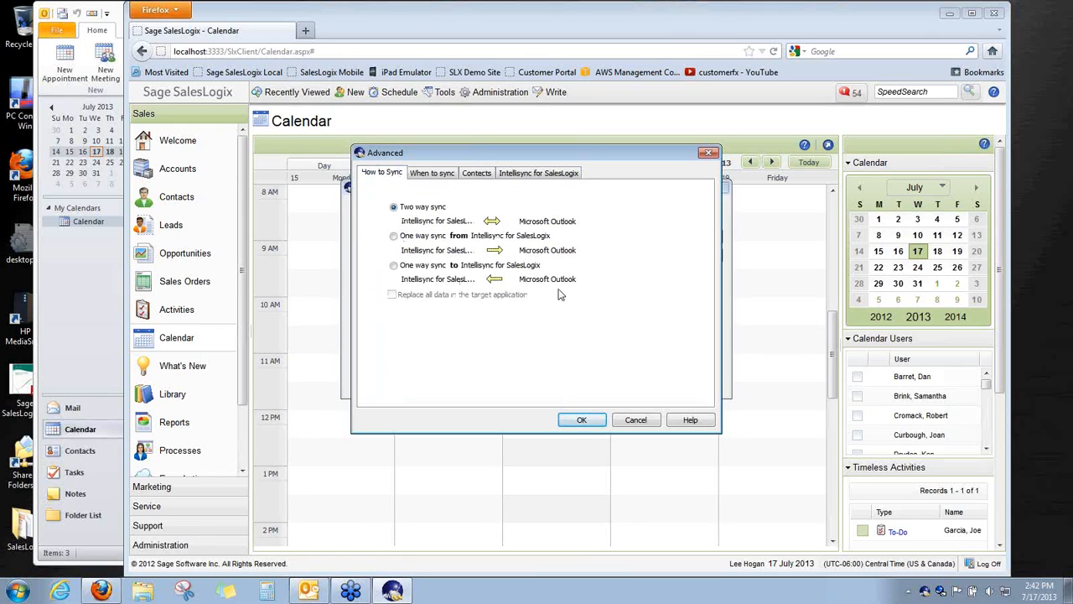
{"action": "left_click", "coordinate": [637, 421]}
{"action": "left_click", "coordinate": [593, 330]}
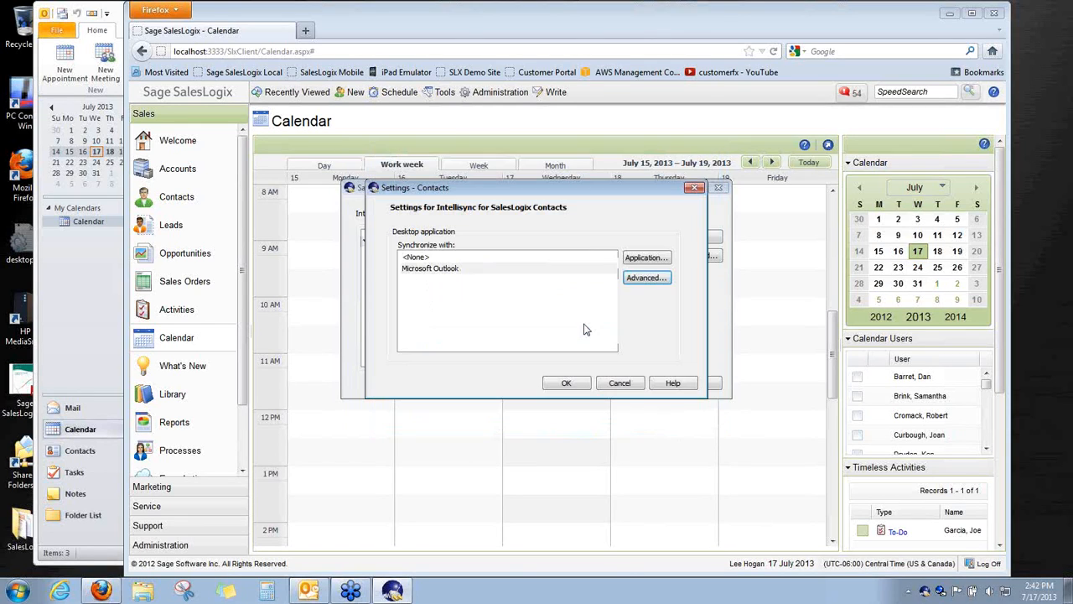
{"action": "left_click", "coordinate": [623, 387]}
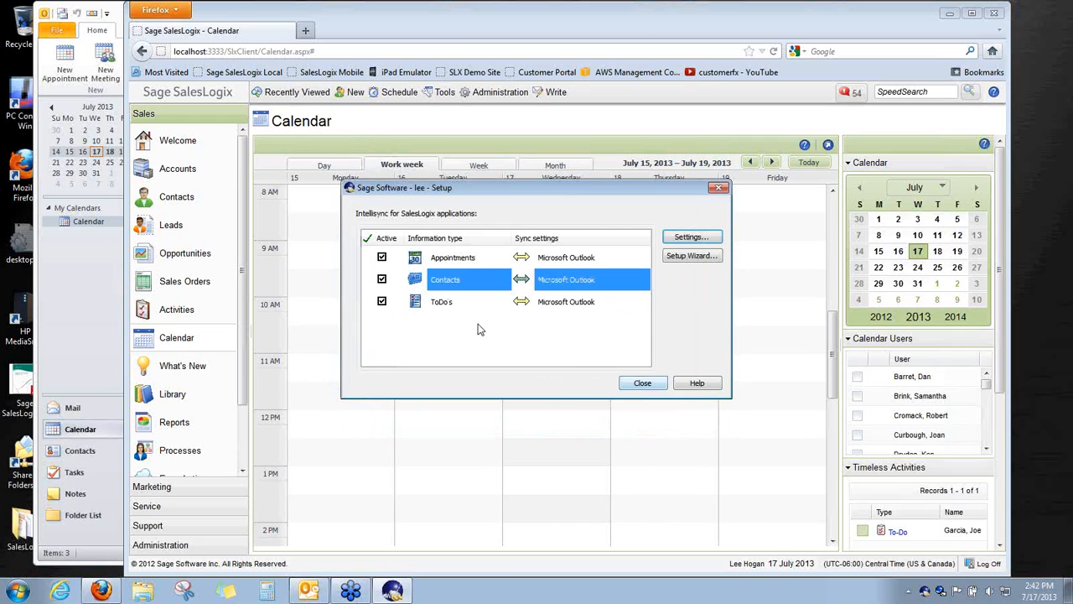
Select ToDo's, close the Intellisync Setup dialog, and cancel the SalesLogix Connection login
{"action": "left_click", "coordinate": [458, 307]}
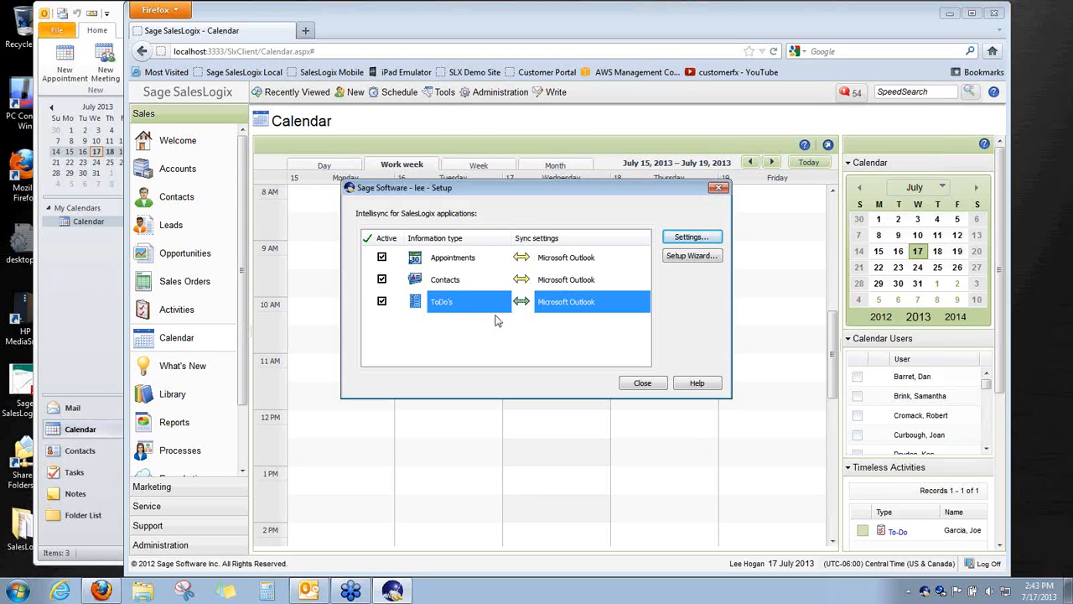
{"action": "left_click", "coordinate": [644, 384]}
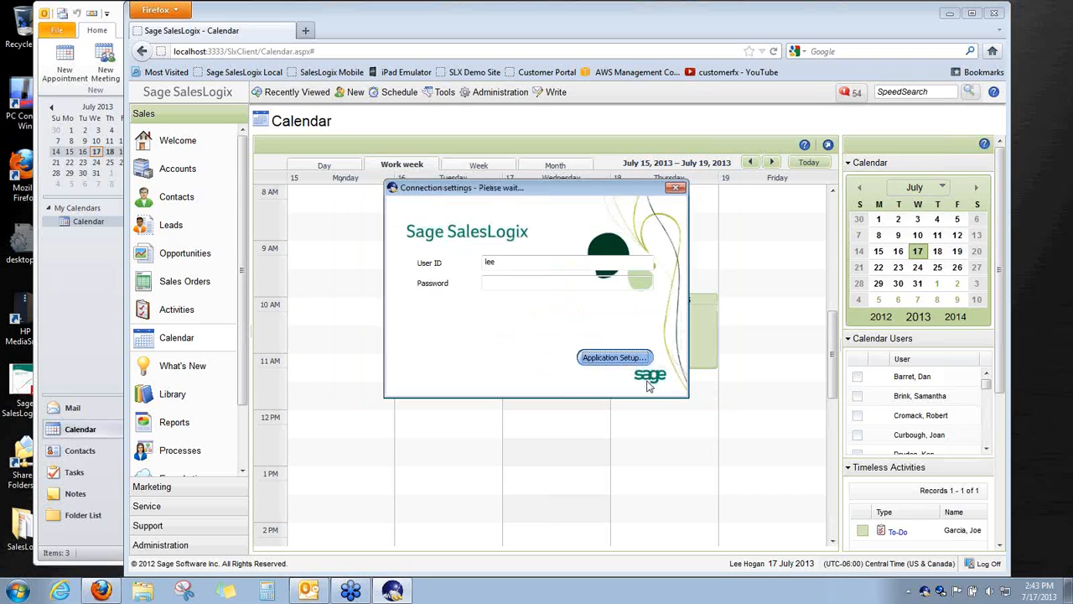
{"action": "left_click", "coordinate": [607, 384]}
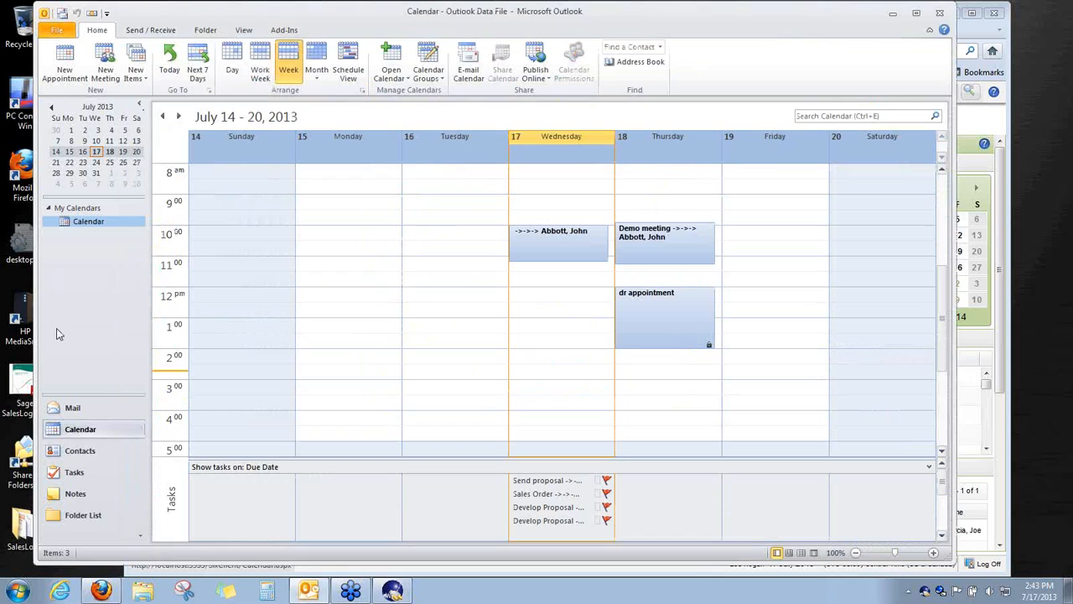
Review the synced Send proposal, Sales Order, Develop Proposal and product-demo tasks in Outlook, then return to SalesLogix
{"action": "left_click", "coordinate": [73, 474]}
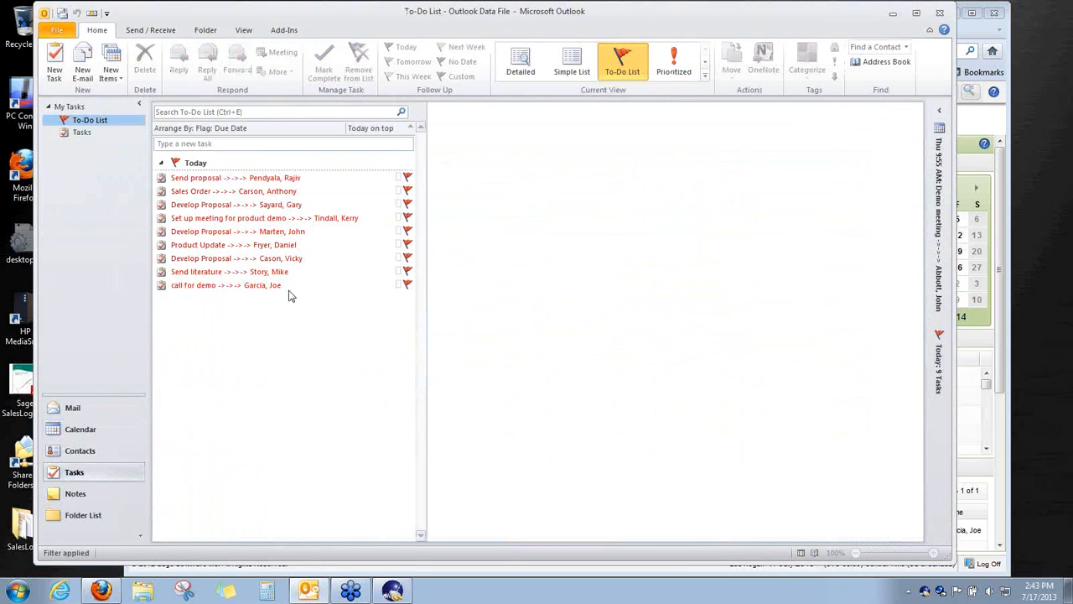
{"action": "left_click", "coordinate": [287, 179]}
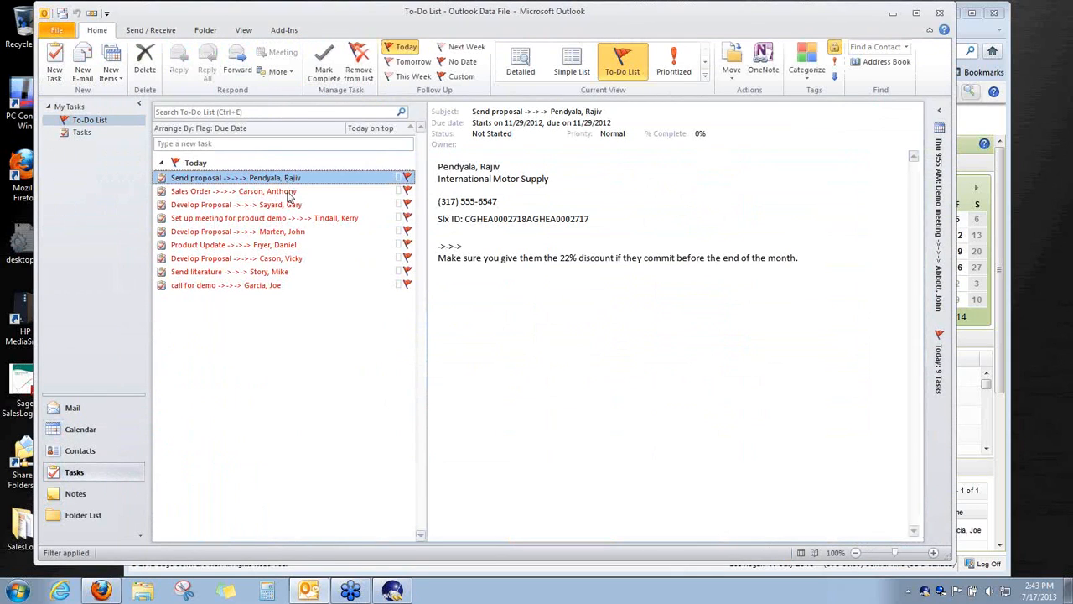
{"action": "left_click", "coordinate": [290, 193]}
{"action": "left_click", "coordinate": [287, 208]}
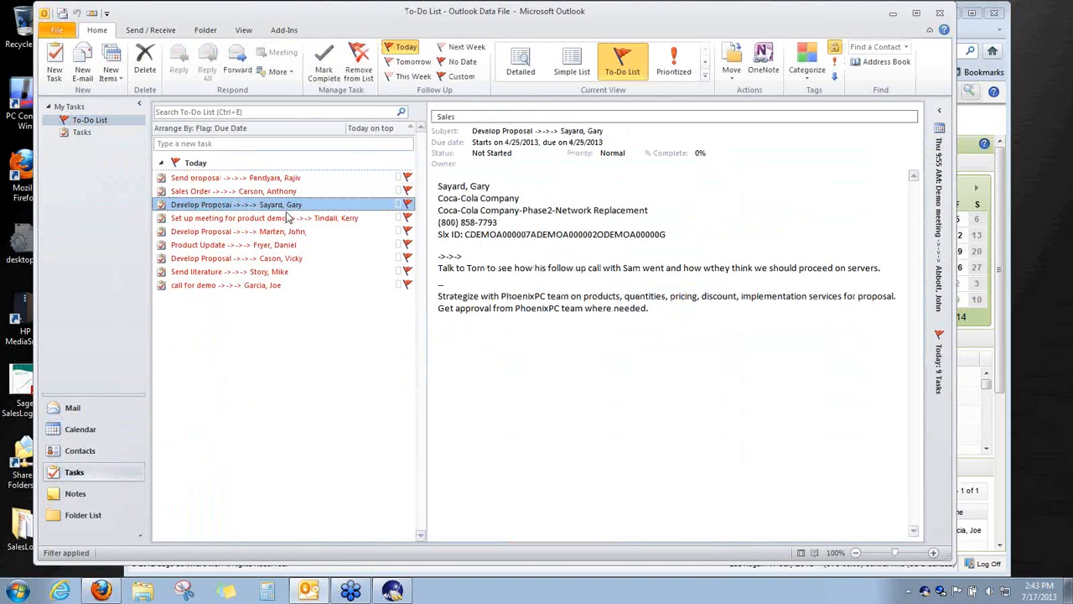
{"action": "left_click", "coordinate": [289, 220]}
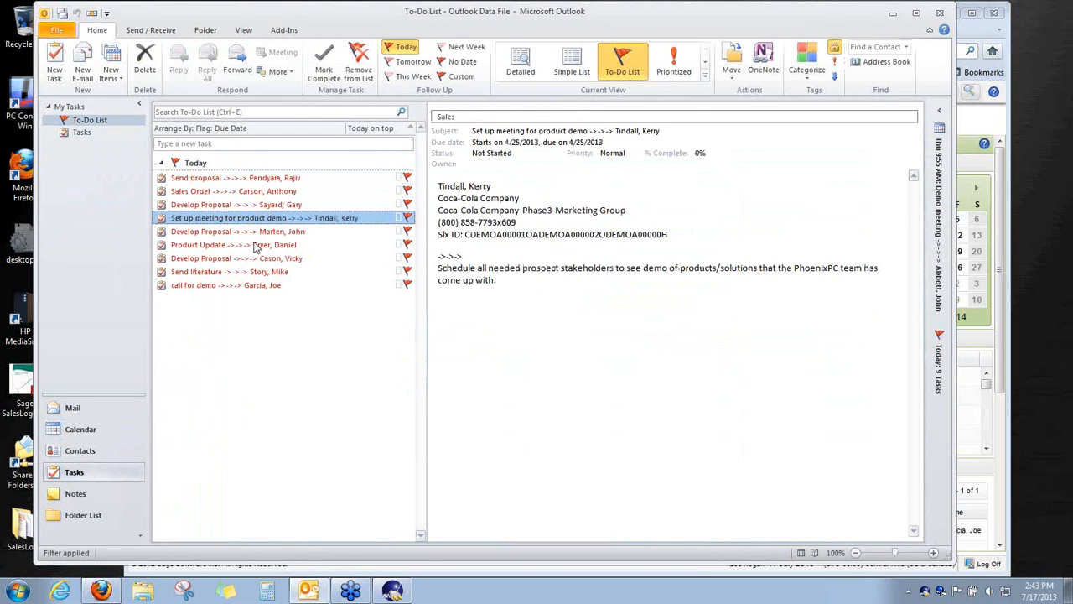
{"action": "left_click", "coordinate": [280, 233]}
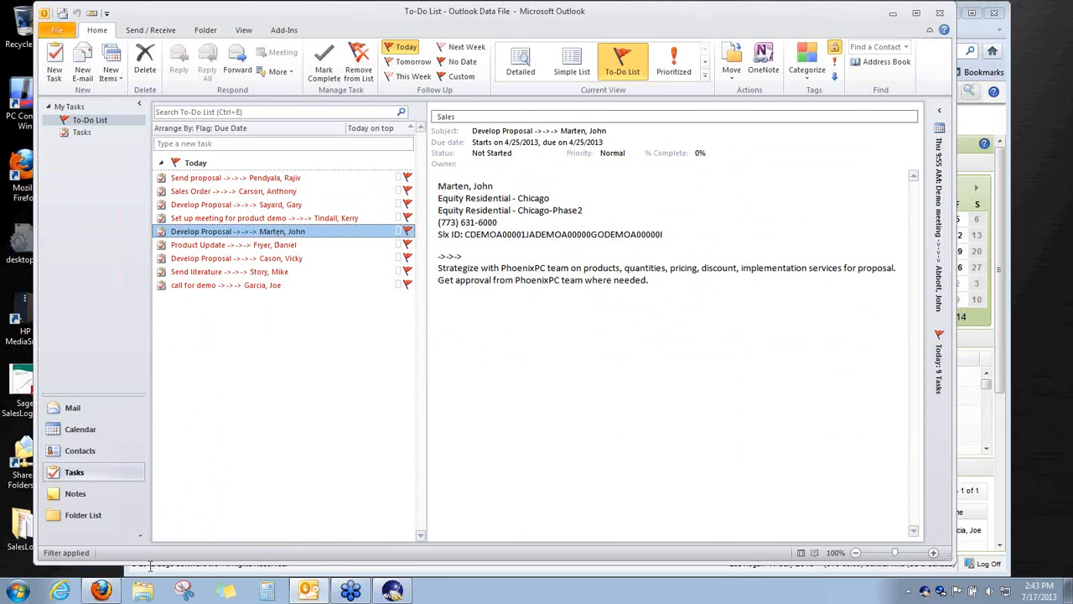
{"action": "left_click", "coordinate": [101, 591]}
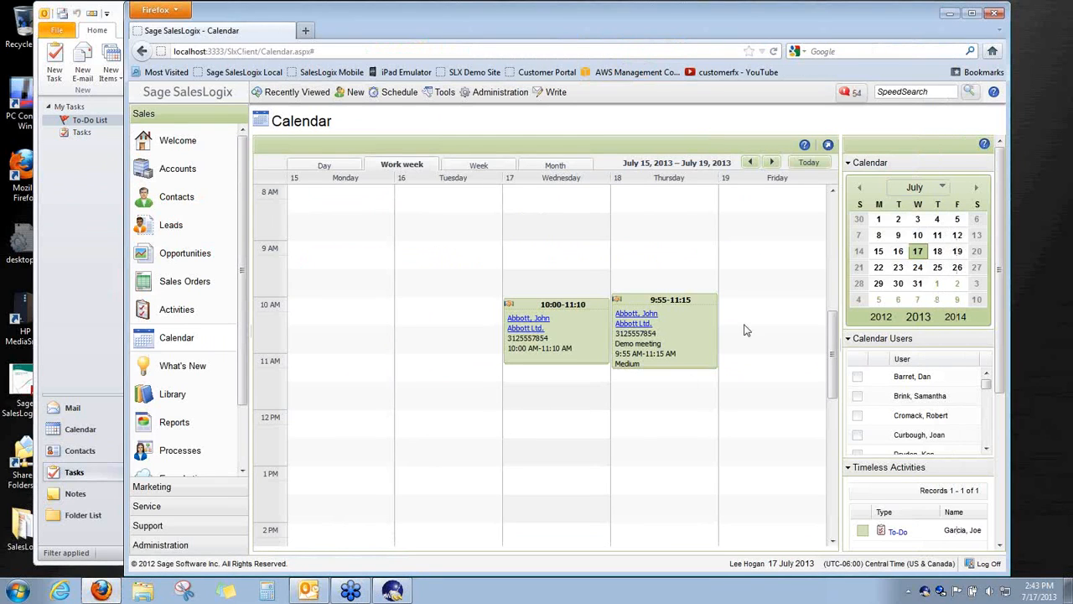
Schedule a timeless phone call on Friday 7/19/2013 regarding 'test' in SalesLogix
{"action": "right_click", "coordinate": [750, 304]}
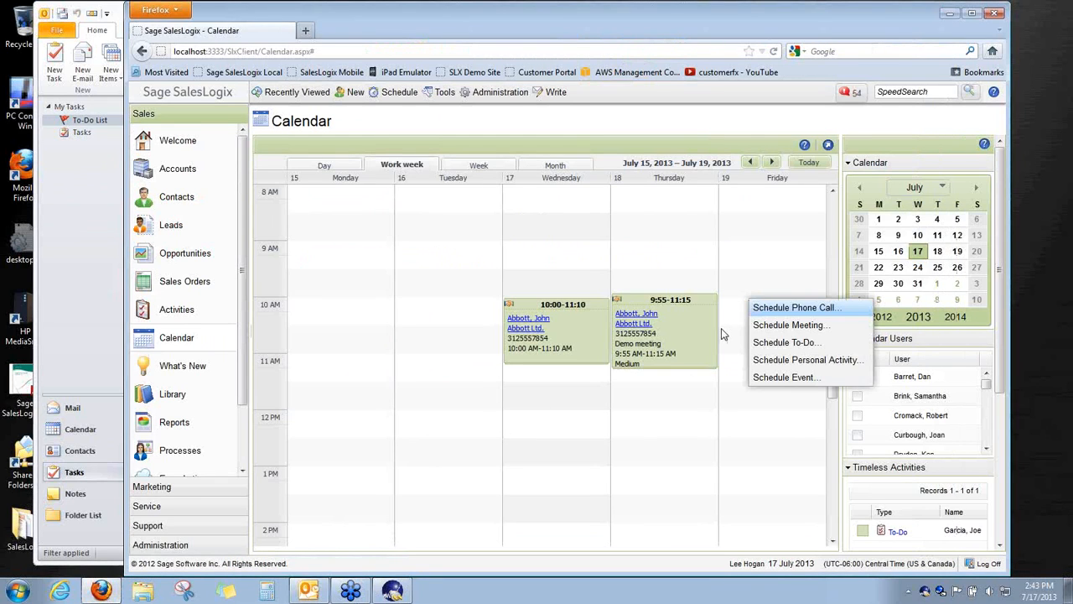
{"action": "left_click", "coordinate": [721, 333]}
{"action": "right_click", "coordinate": [727, 329]}
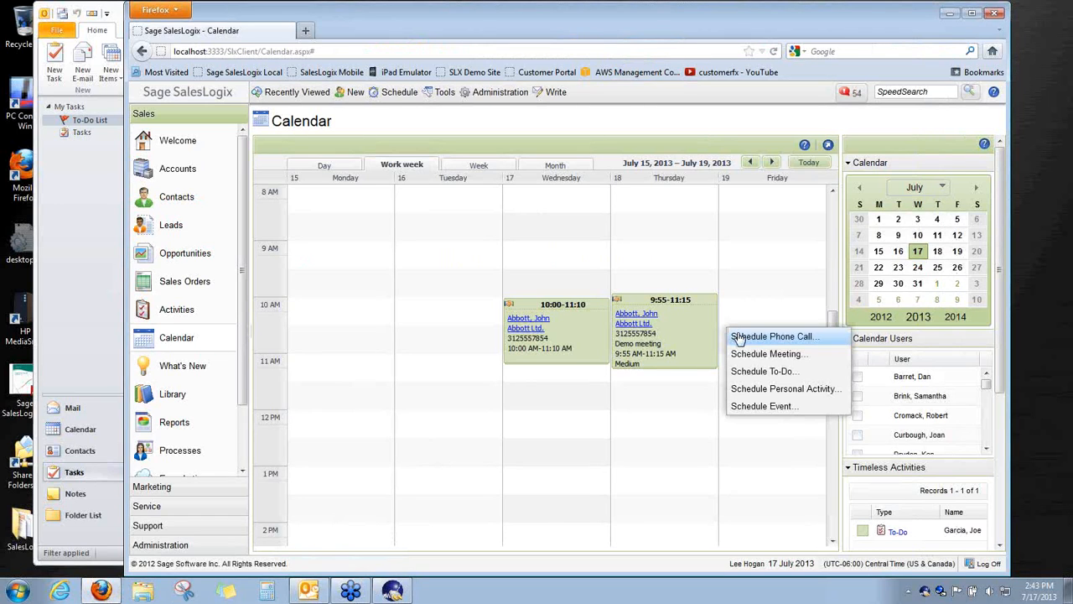
{"action": "left_click", "coordinate": [738, 337]}
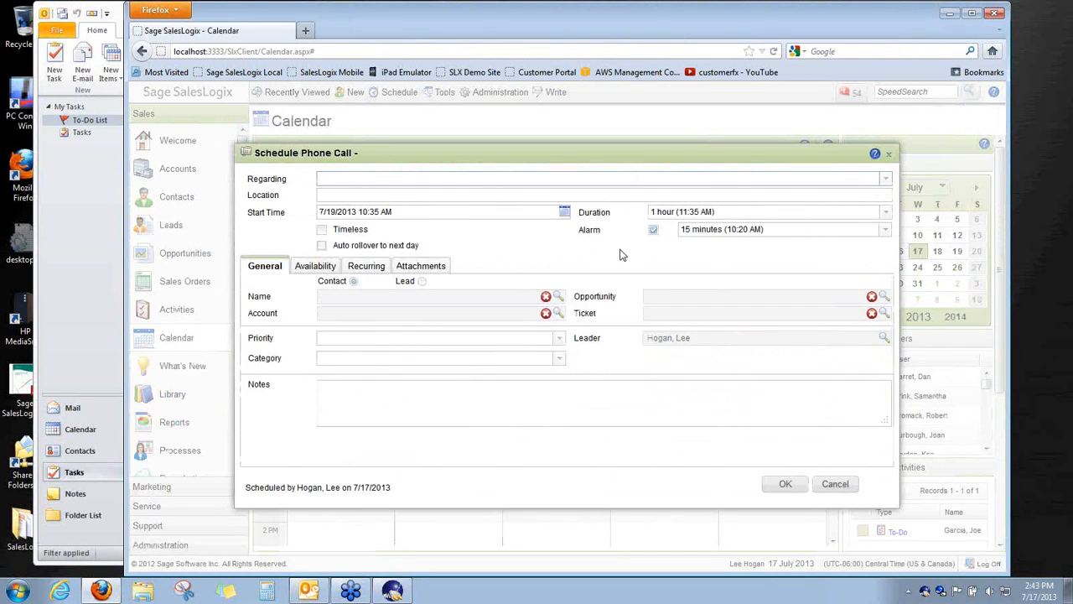
{"action": "left_click", "coordinate": [322, 230]}
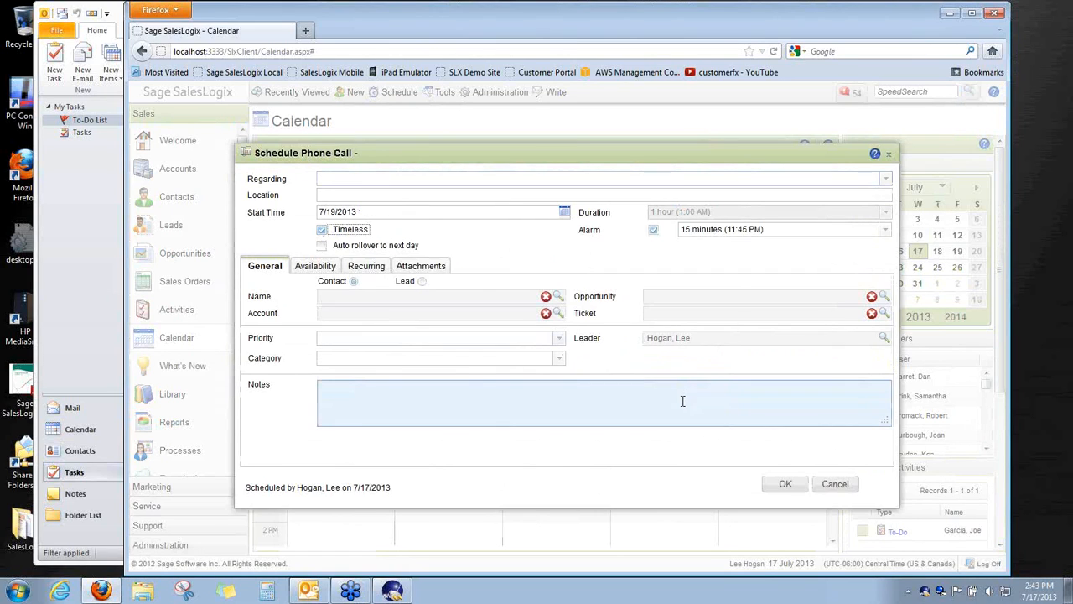
{"action": "left_click", "coordinate": [389, 175]}
{"action": "type", "text": "test"}
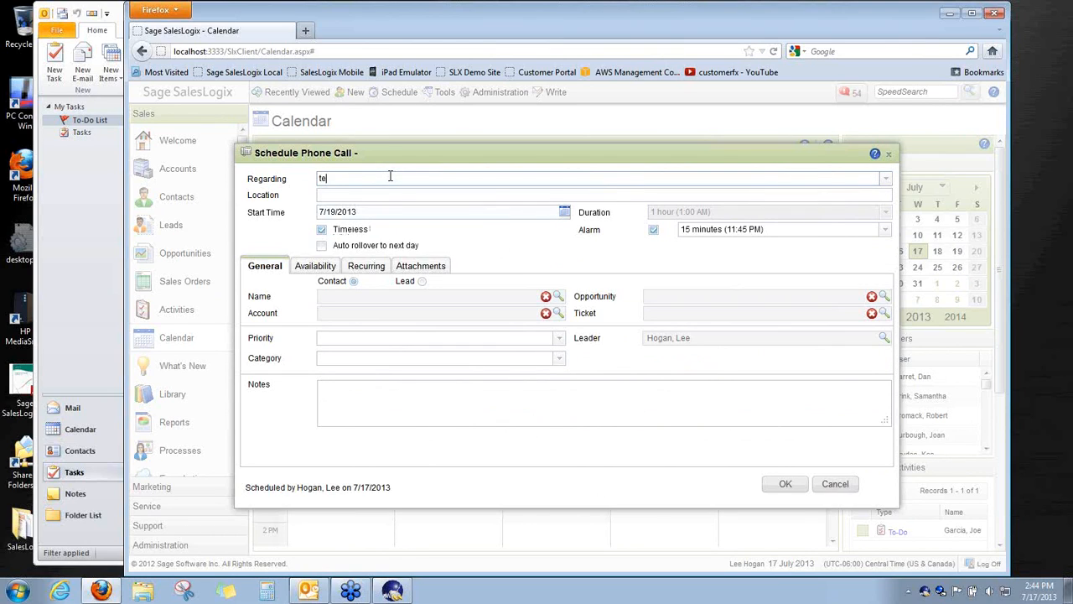
{"action": "left_click", "coordinate": [790, 484]}
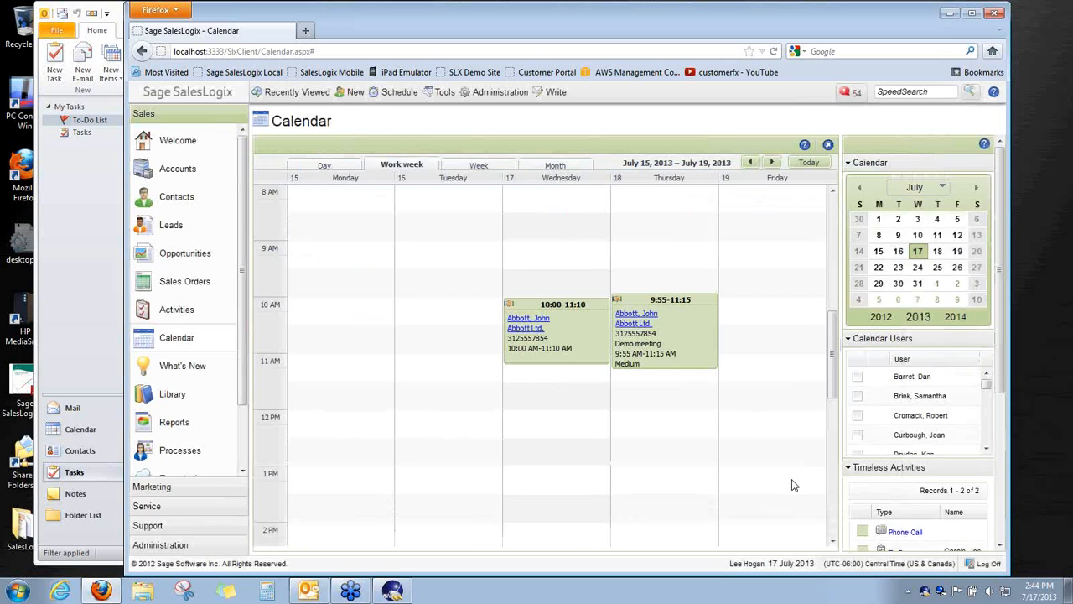
{"action": "left_click_drag", "start_coordinate": [832, 377], "coordinate": [832, 393]}
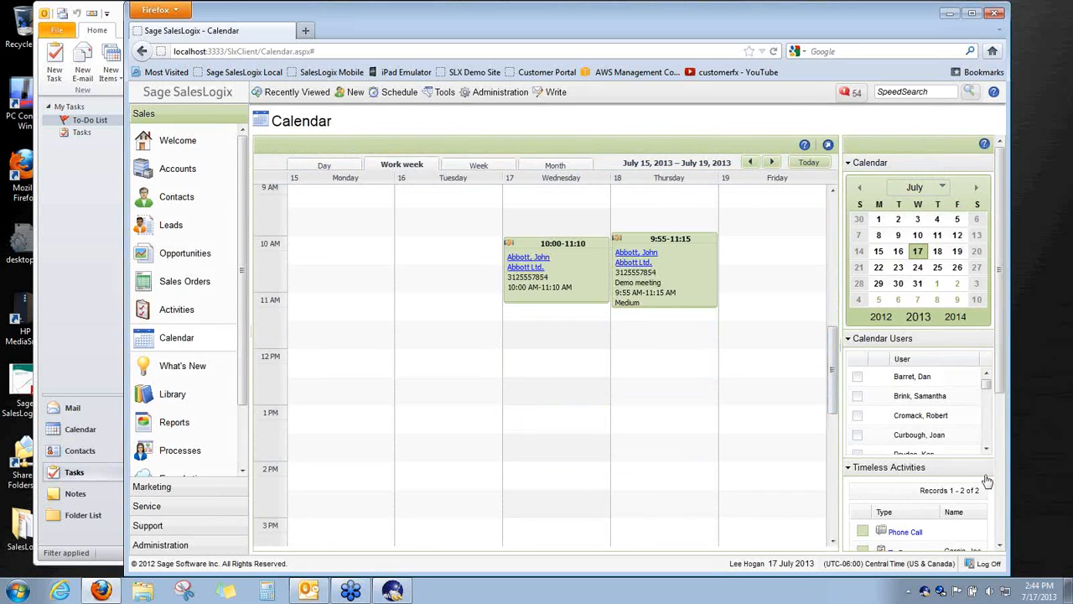
{"action": "left_click_drag", "start_coordinate": [997, 371], "coordinate": [999, 440]}
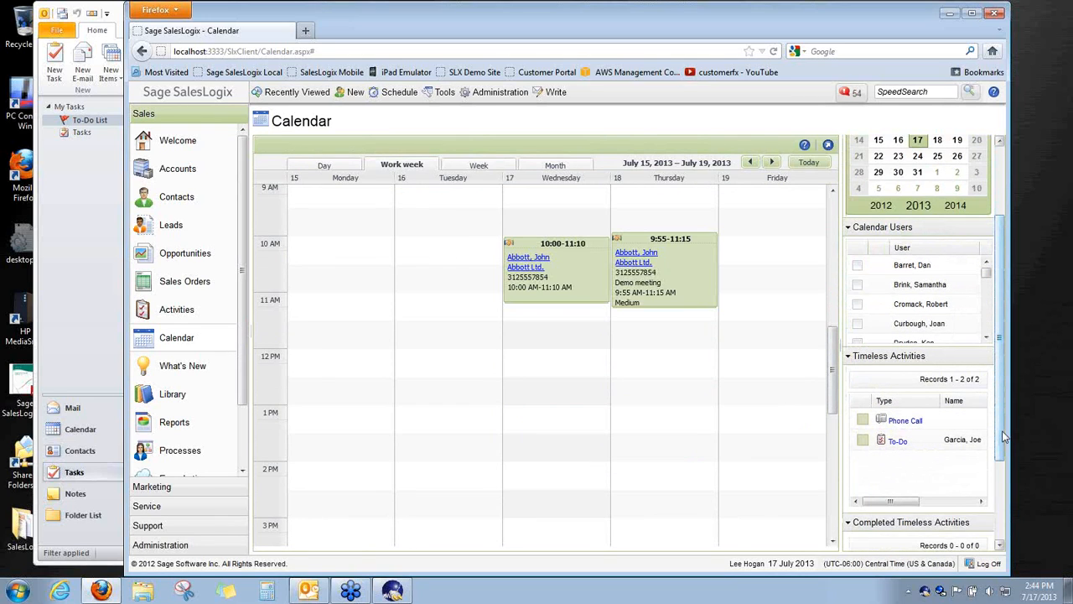
Run an Intellisync Sync Now, accepting the appointment edits
{"action": "double_click", "coordinate": [924, 592]}
{"action": "left_click", "coordinate": [578, 294]}
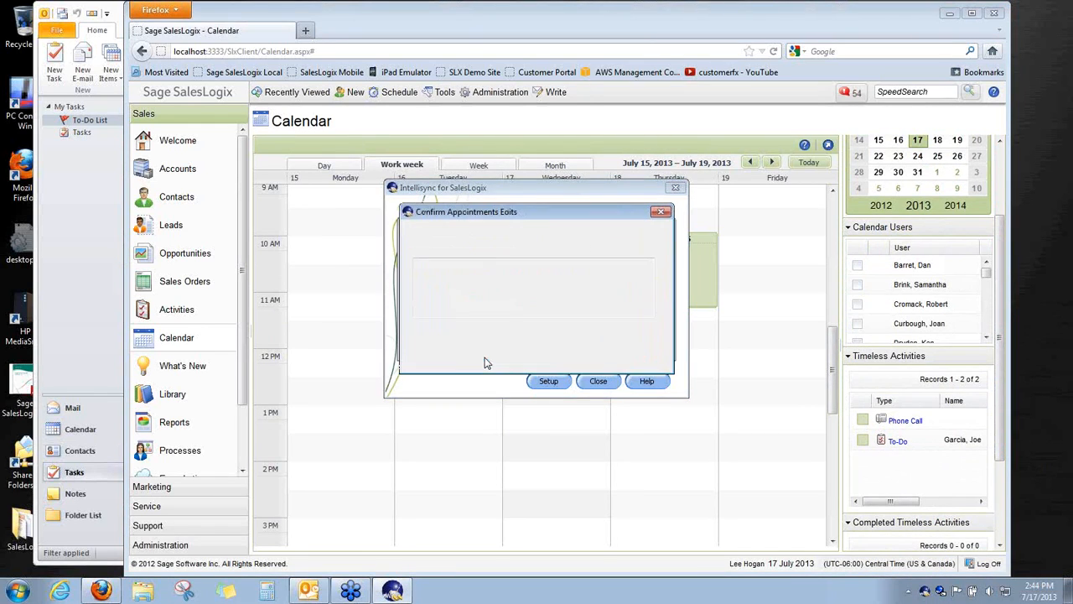
{"action": "left_click", "coordinate": [520, 359]}
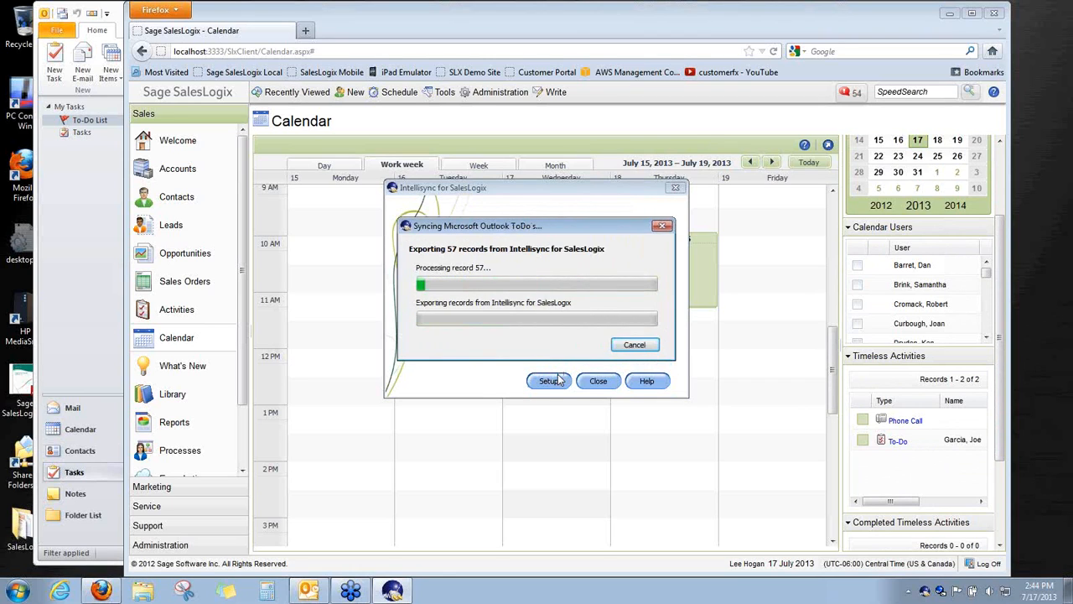
{"action": "left_click", "coordinate": [62, 324]}
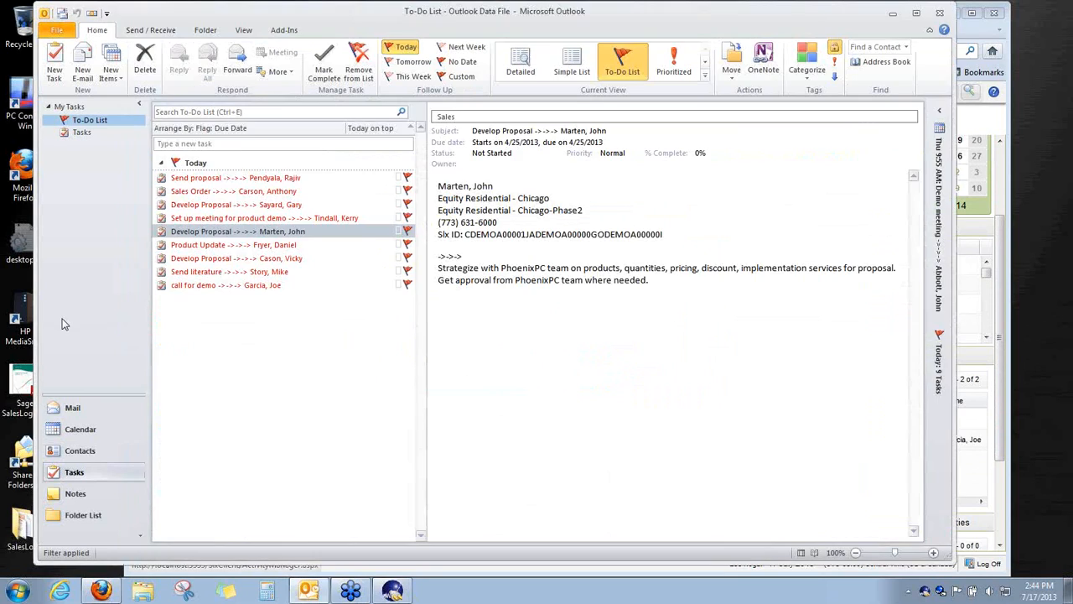
{"action": "left_click", "coordinate": [88, 431]}
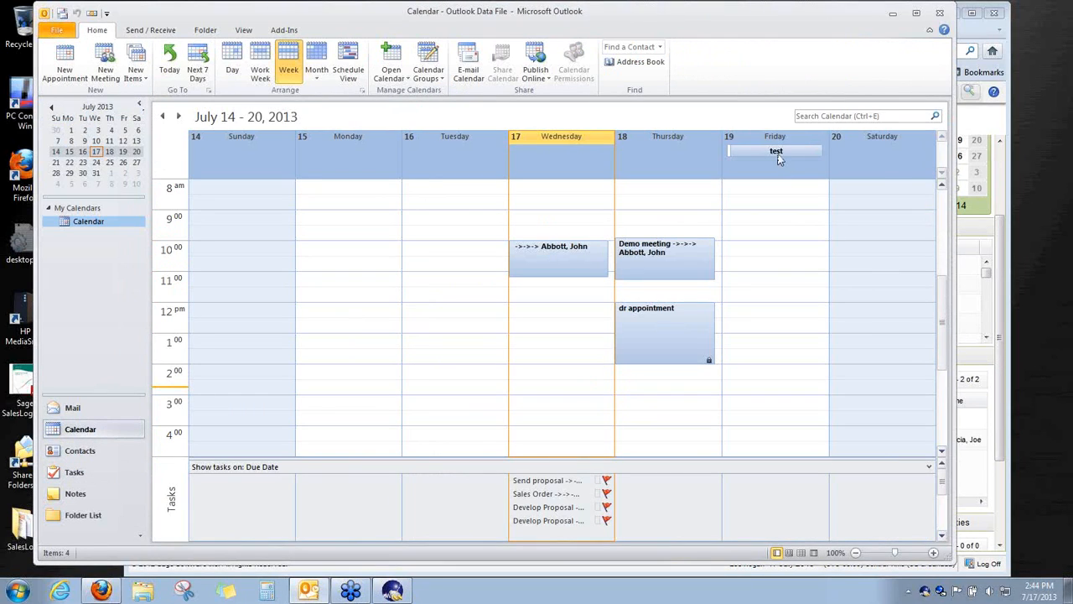
{"action": "scroll", "coordinate": [942, 300], "scroll_direction": "up", "scroll_amount": 1}
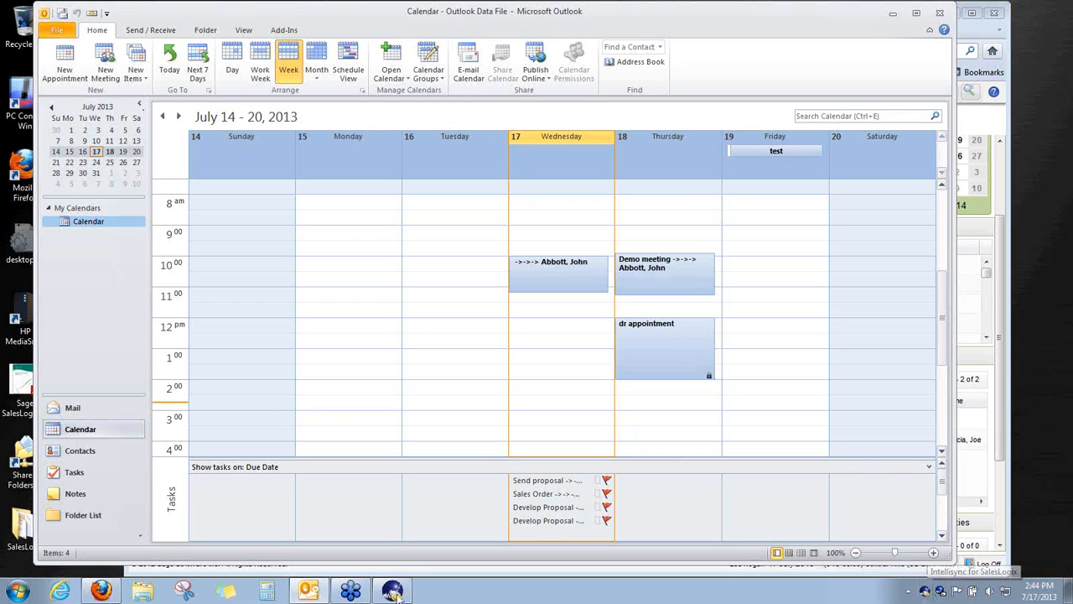
{"action": "left_click", "coordinate": [101, 591]}
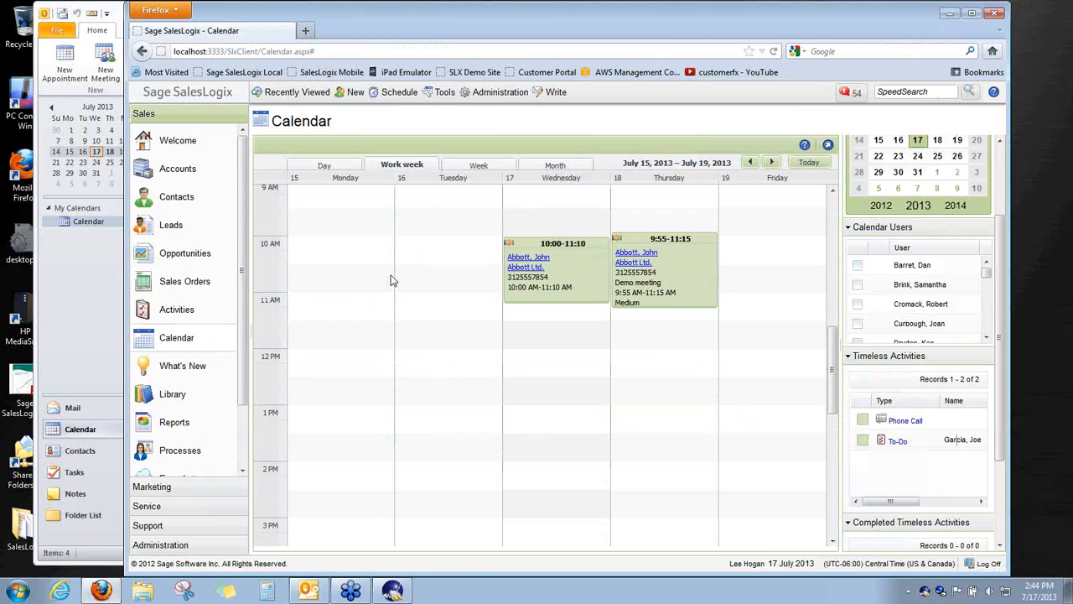
Open the Intellisync help from the tray icon and enlarge the help window
{"action": "right_click", "coordinate": [940, 591]}
{"action": "double_click", "coordinate": [927, 592]}
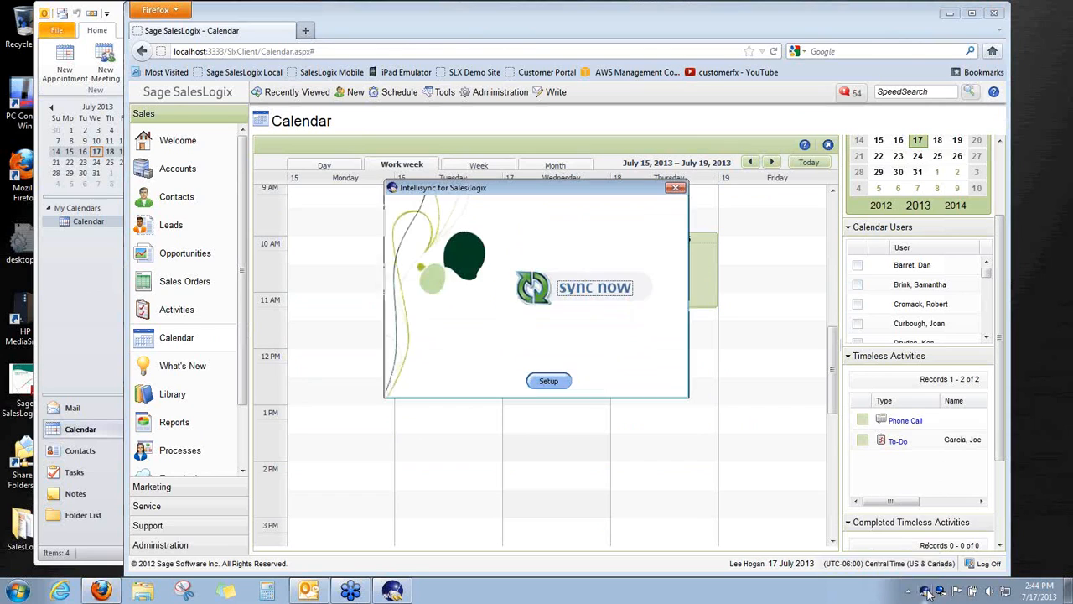
{"action": "right_click", "coordinate": [928, 593]}
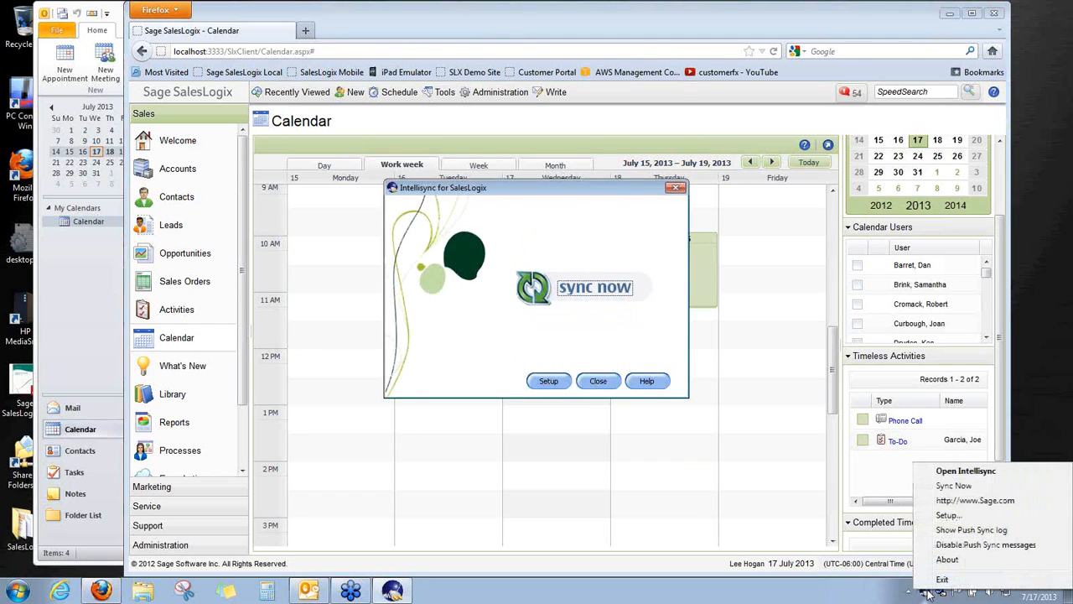
{"action": "left_click", "coordinate": [647, 381]}
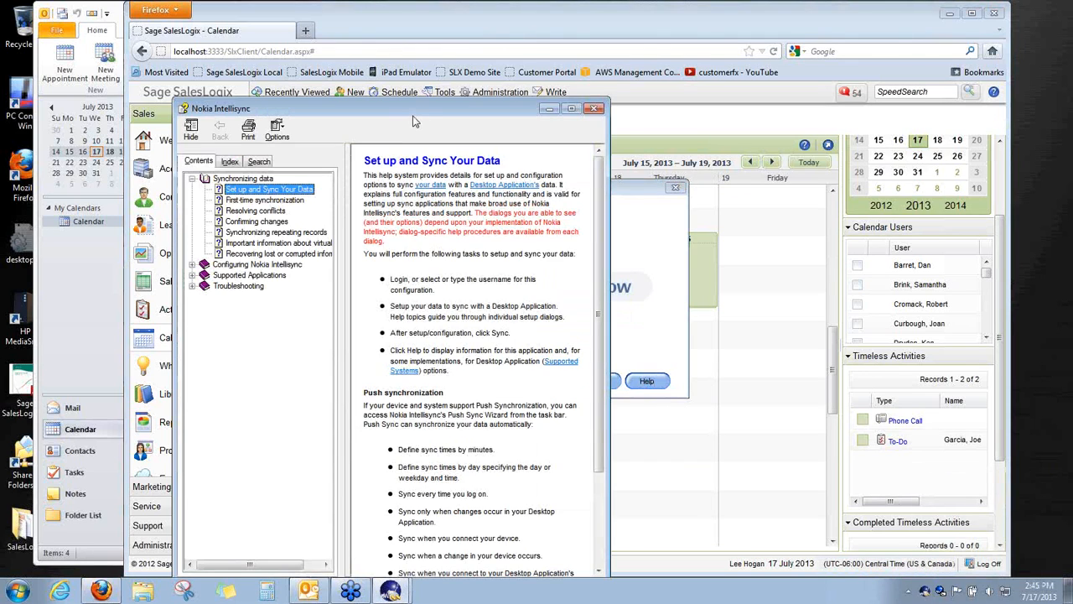
{"action": "left_click_drag", "start_coordinate": [418, 102], "coordinate": [408, 50]}
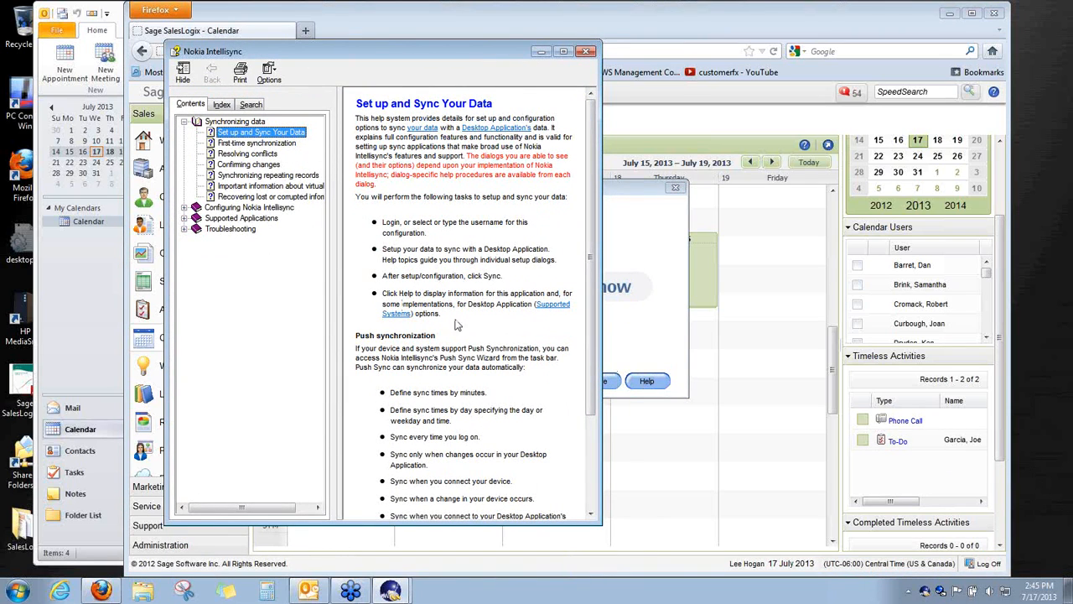
{"action": "left_click_drag", "start_coordinate": [603, 317], "coordinate": [855, 317]}
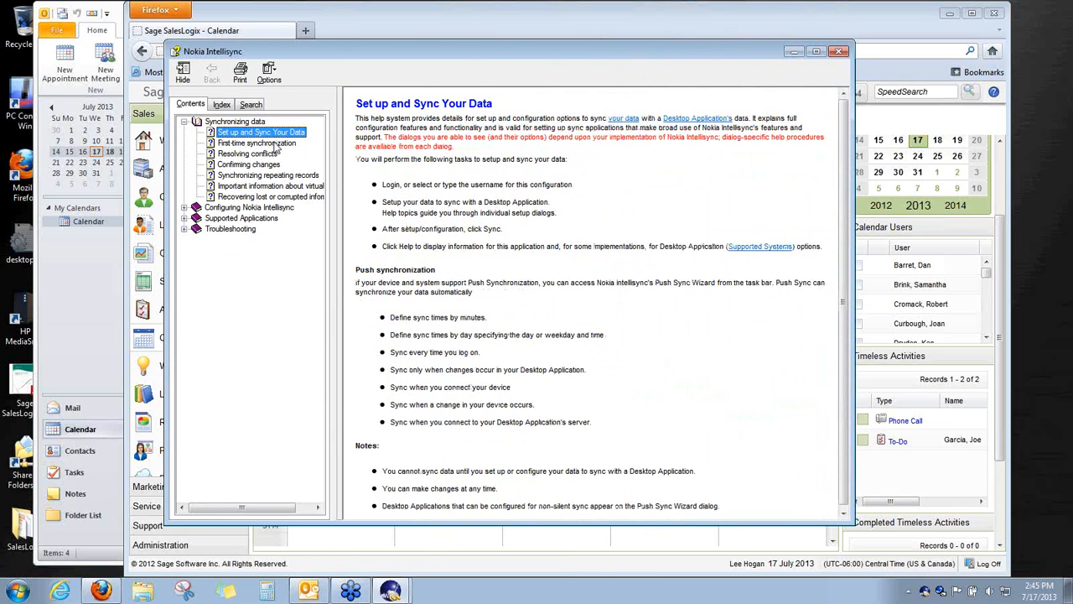
Open 'Recovering lost or corrupted information' and expand Configuring Nokia Intellisync and Advanced Settings
{"action": "left_click", "coordinate": [251, 175]}
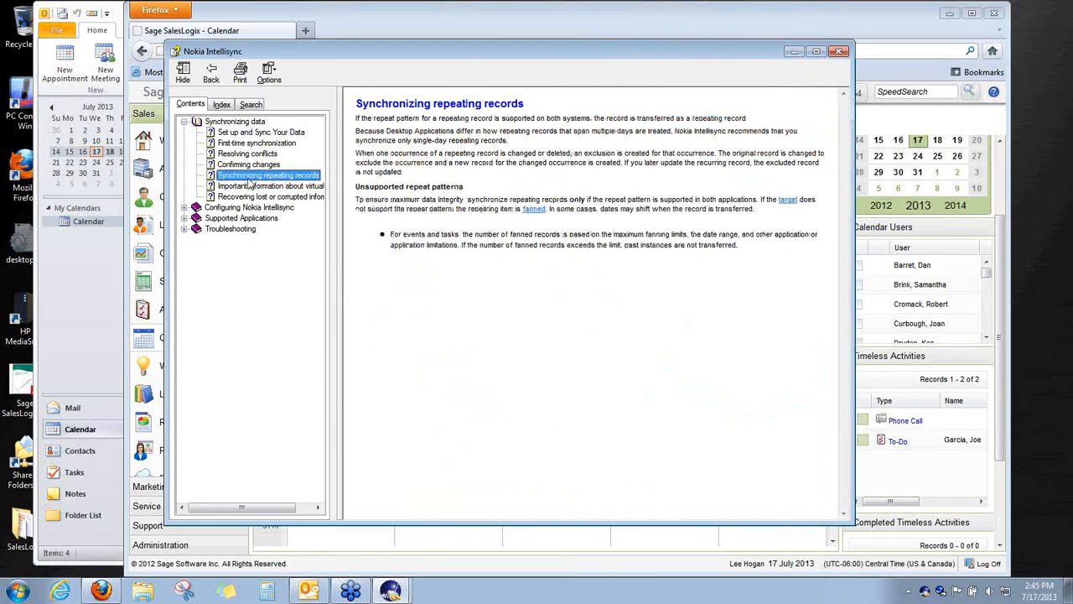
{"action": "left_click", "coordinate": [250, 186]}
{"action": "left_click", "coordinate": [250, 196]}
{"action": "left_click", "coordinate": [250, 207]}
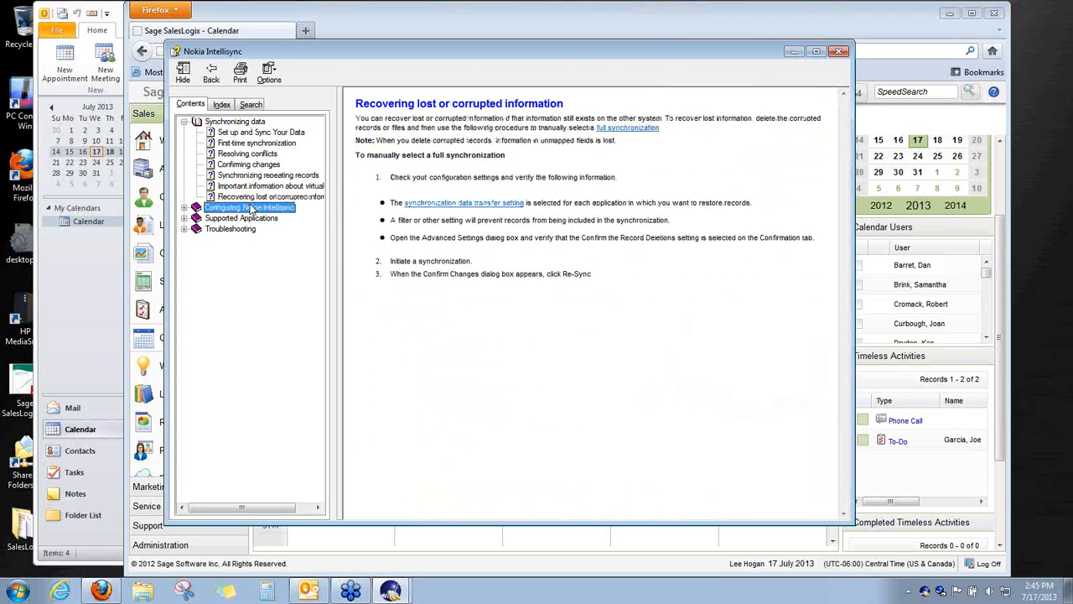
{"action": "left_click", "coordinate": [184, 208]}
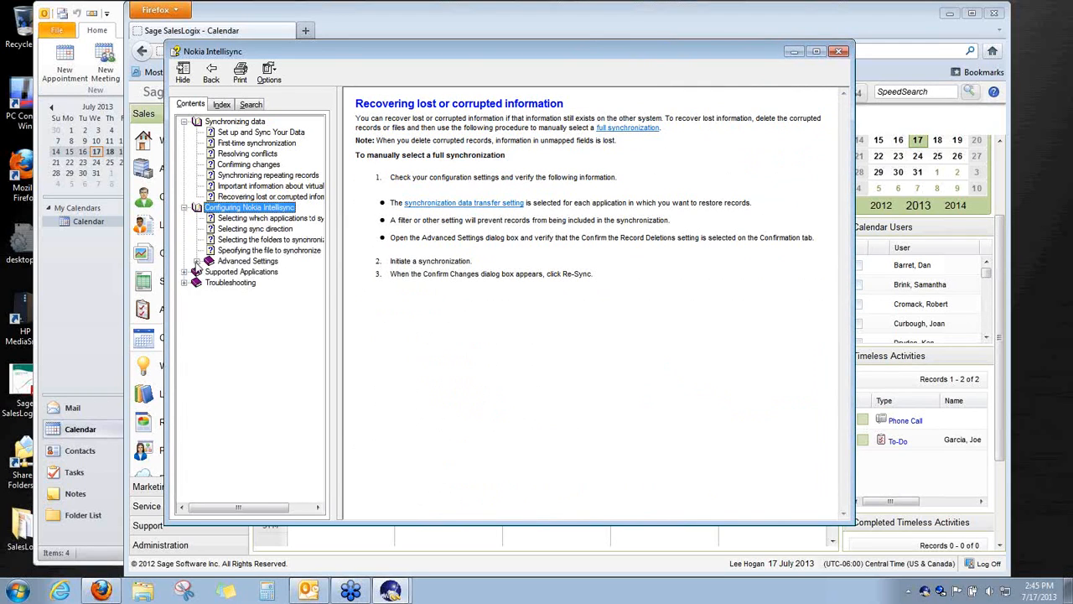
{"action": "left_click", "coordinate": [196, 260]}
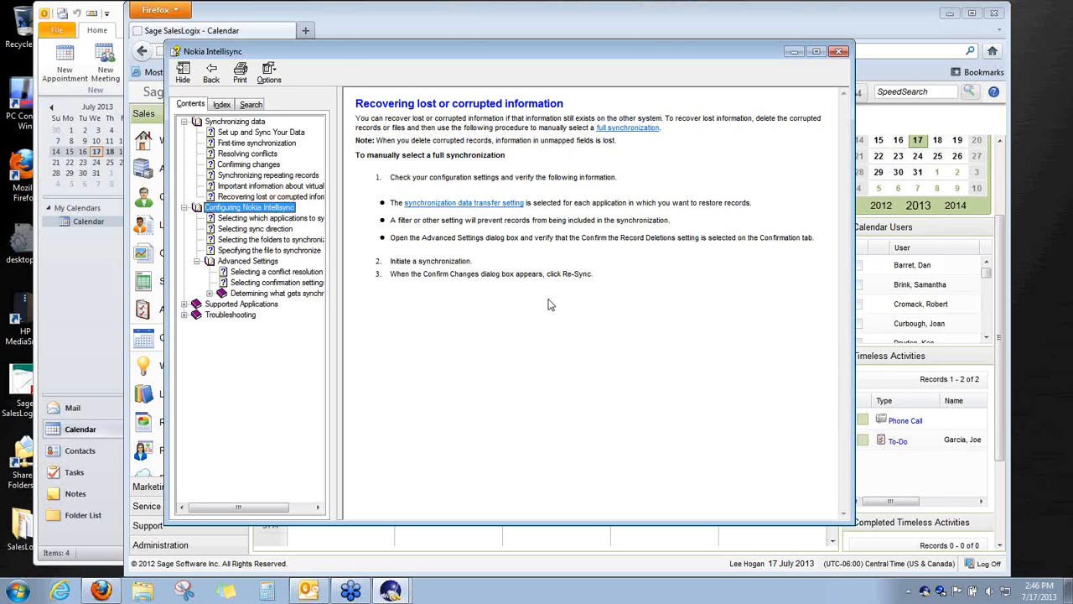
Close the Intellisync help and sync windows and return to the Outlook calendar
{"action": "left_click", "coordinate": [838, 51]}
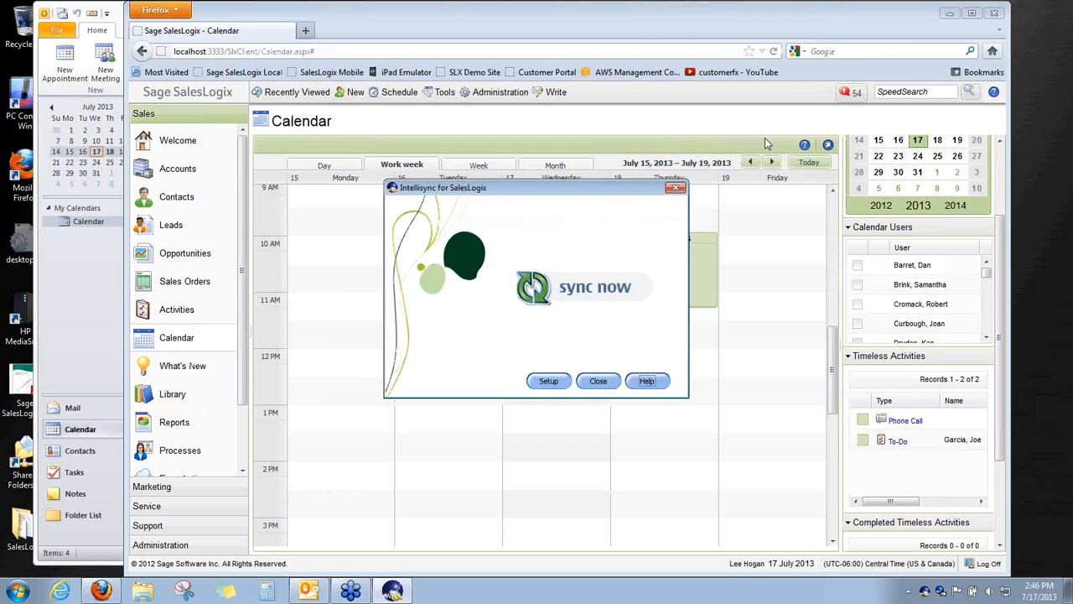
{"action": "left_click", "coordinate": [677, 188]}
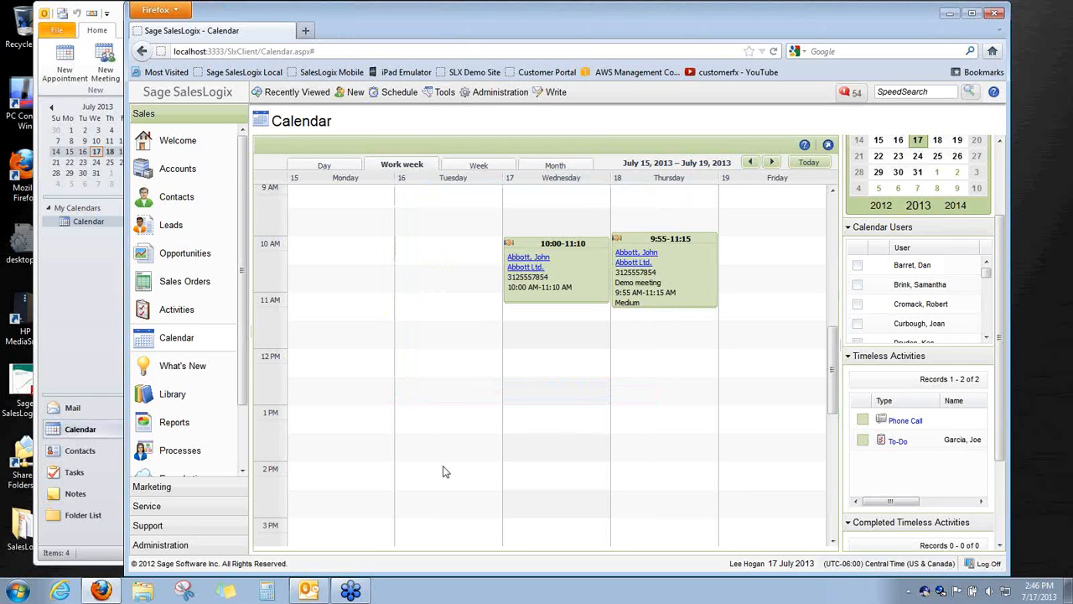
{"action": "left_click", "coordinate": [85, 343]}
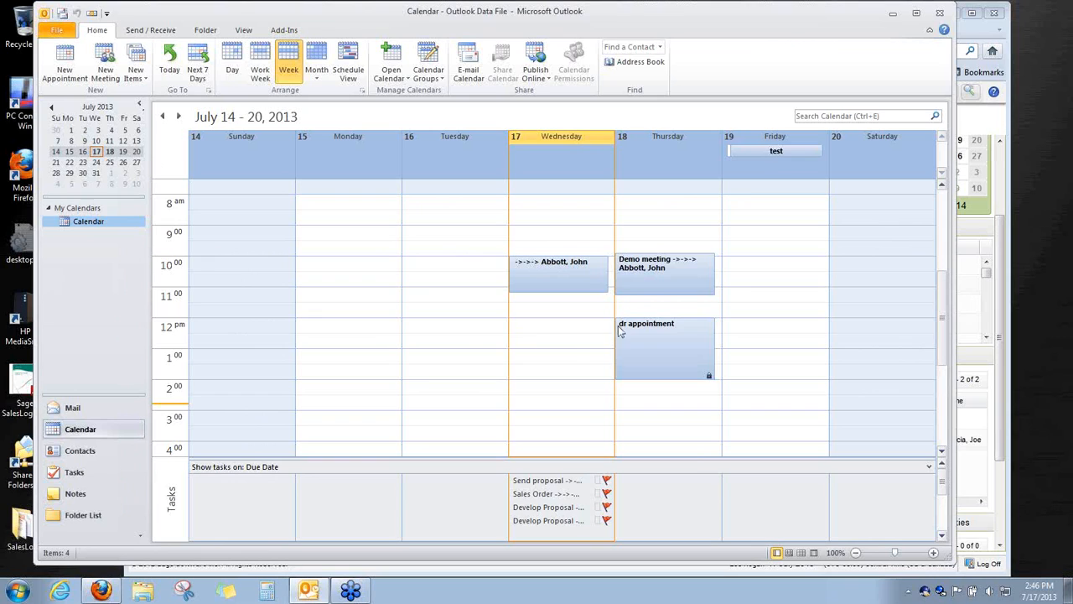
Create a 'test' appointment on Friday from 10:30 to 12:30 and save it
{"action": "left_click_drag", "start_coordinate": [753, 281], "coordinate": [762, 326]}
{"action": "right_click", "coordinate": [761, 300]}
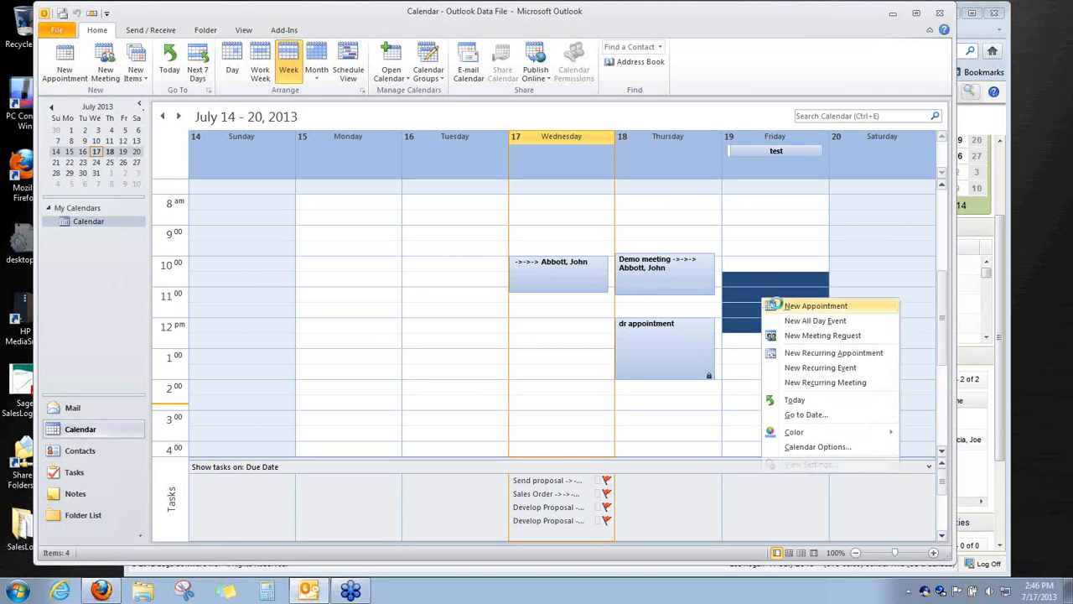
{"action": "left_click", "coordinate": [805, 305]}
{"action": "type", "text": "test"}
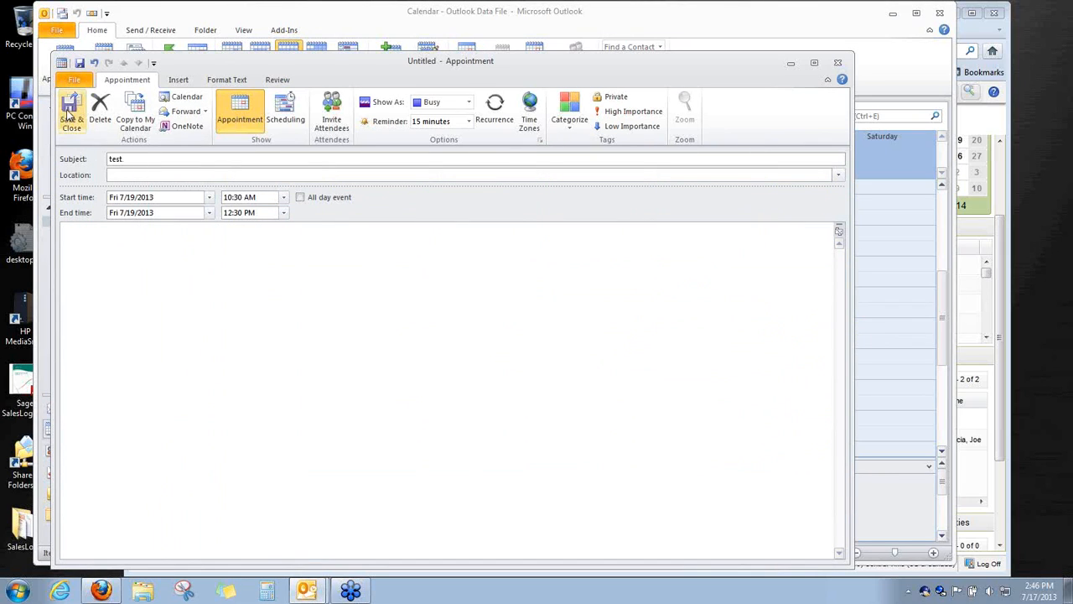
{"action": "left_click", "coordinate": [71, 116]}
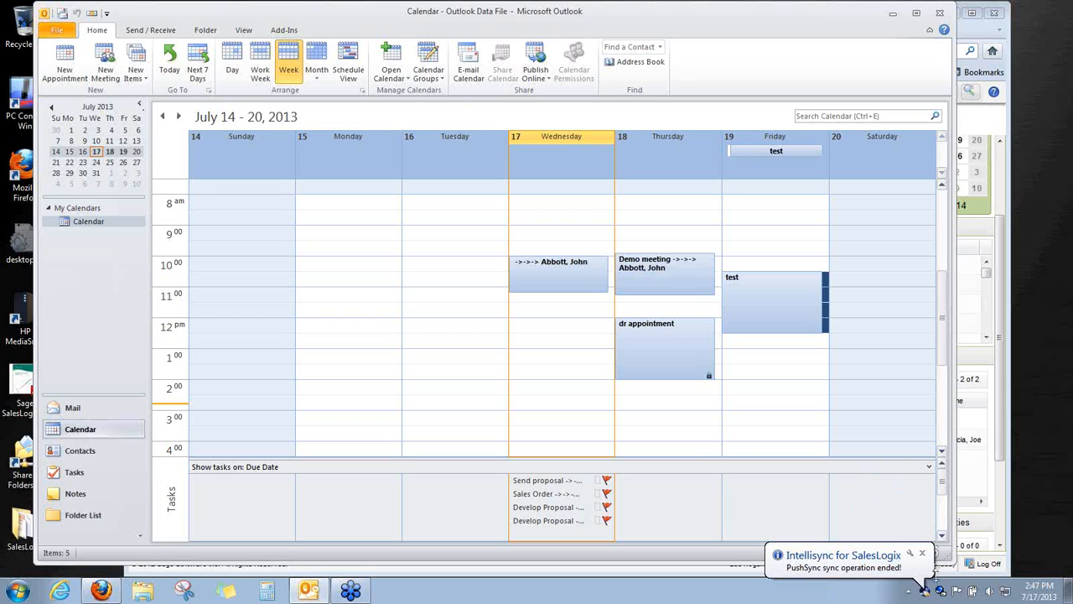
{"action": "right_click", "coordinate": [940, 591]}
Open the Desktop Manager settings and review its activity log of recorded history
{"action": "left_click", "coordinate": [917, 562]}
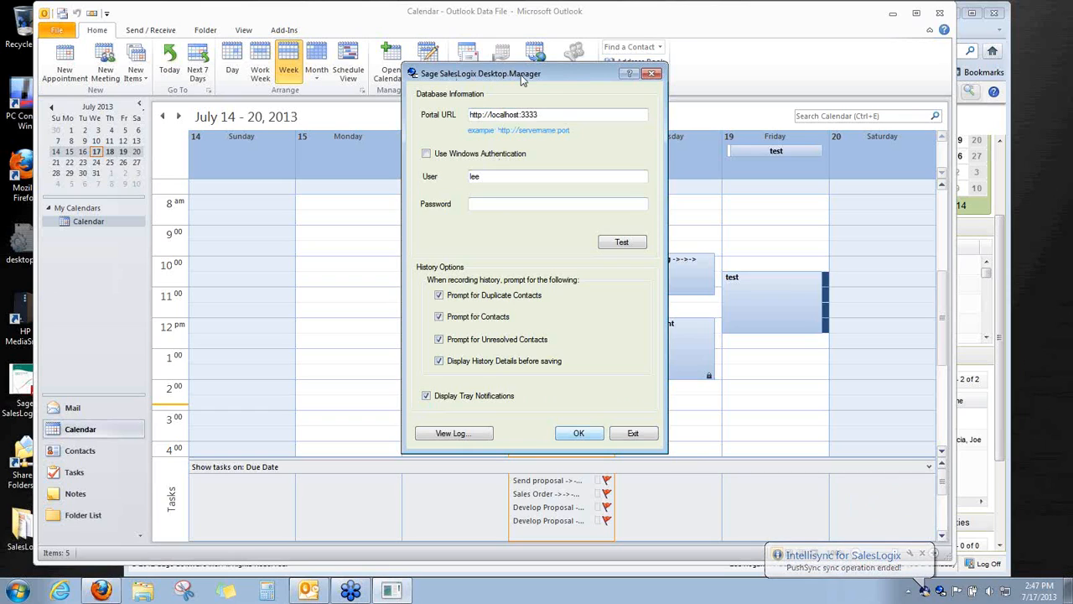
{"action": "left_click", "coordinate": [457, 436]}
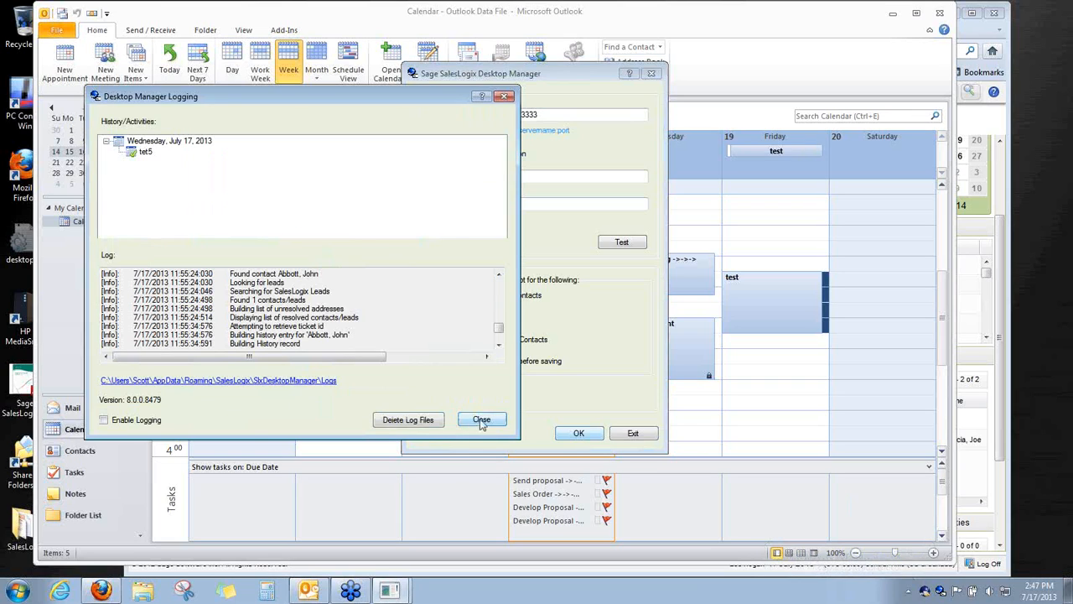
{"action": "left_click", "coordinate": [480, 419]}
Close the Desktop Manager window and confirm Yes to exit it
{"action": "left_click", "coordinate": [631, 438]}
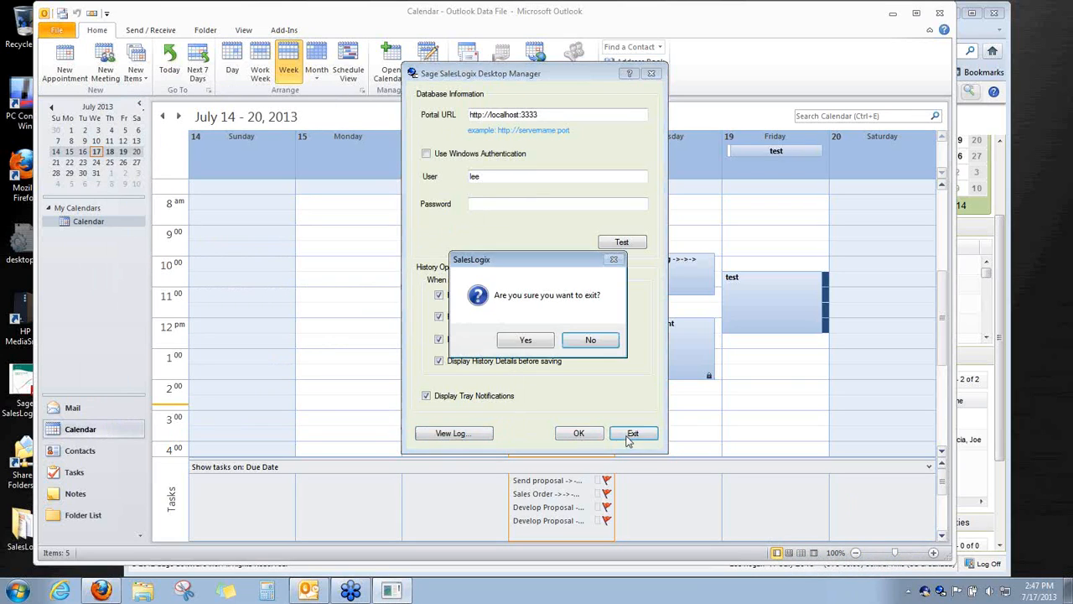
{"action": "left_click", "coordinate": [590, 341]}
{"action": "left_click", "coordinate": [652, 73]}
{"action": "left_click", "coordinate": [535, 340]}
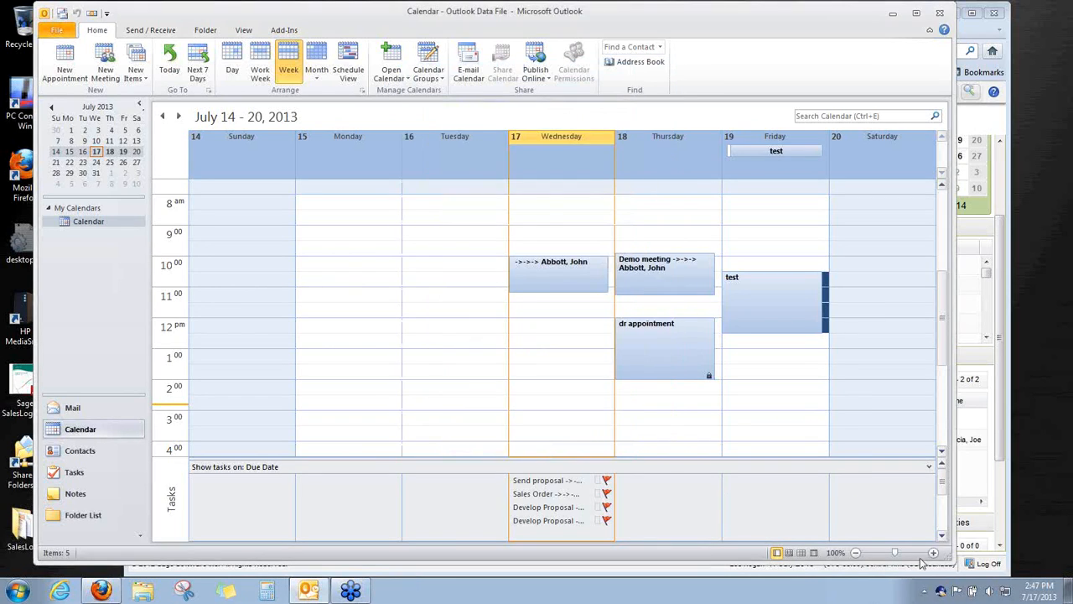
{"action": "right_click", "coordinate": [940, 591]}
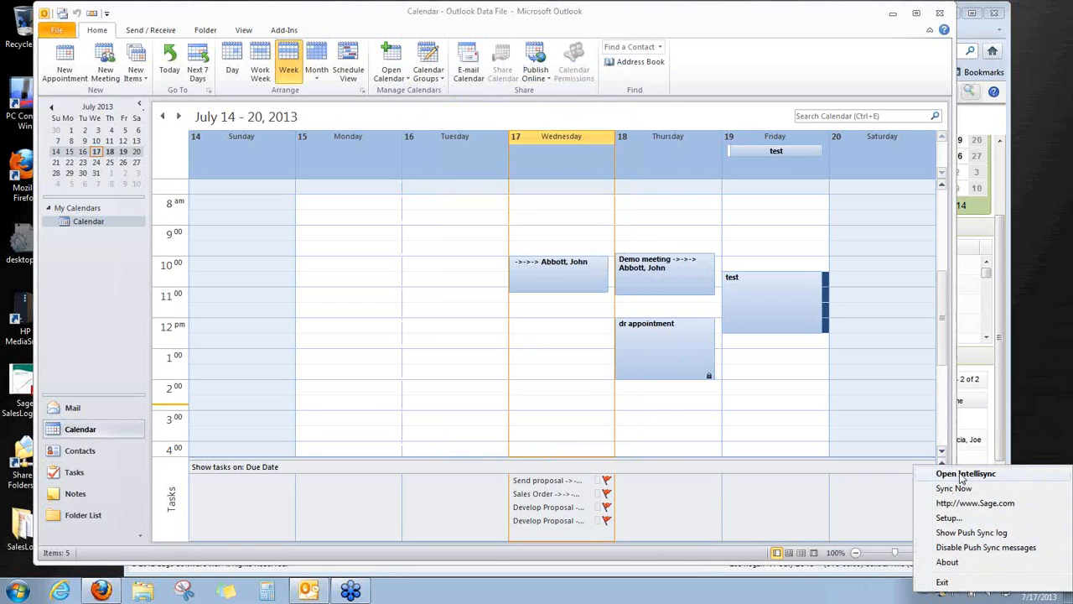
{"action": "left_click", "coordinate": [970, 533]}
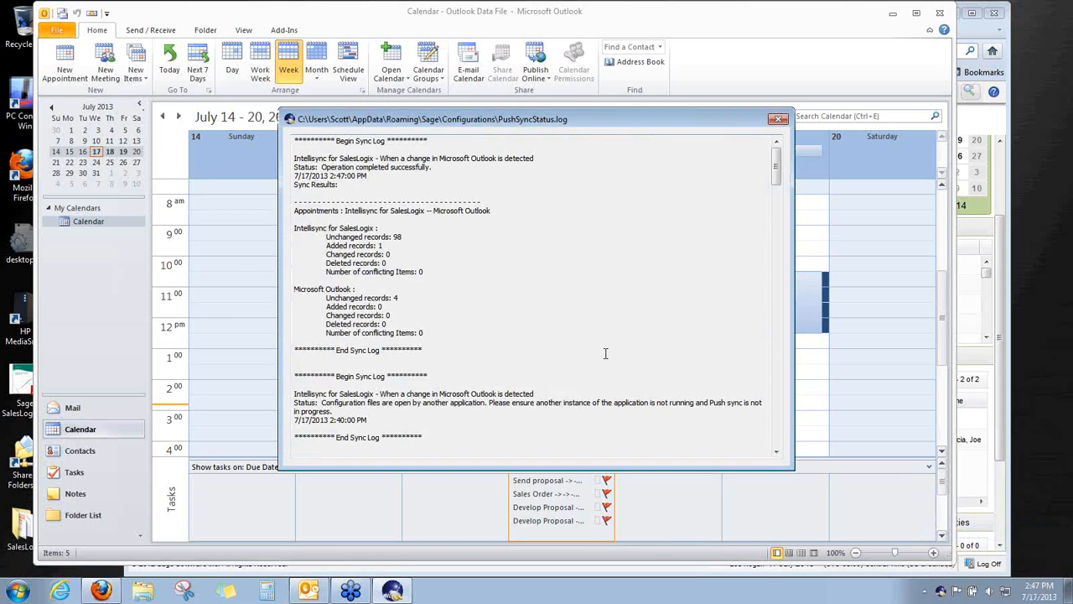
{"action": "right_click", "coordinate": [939, 594]}
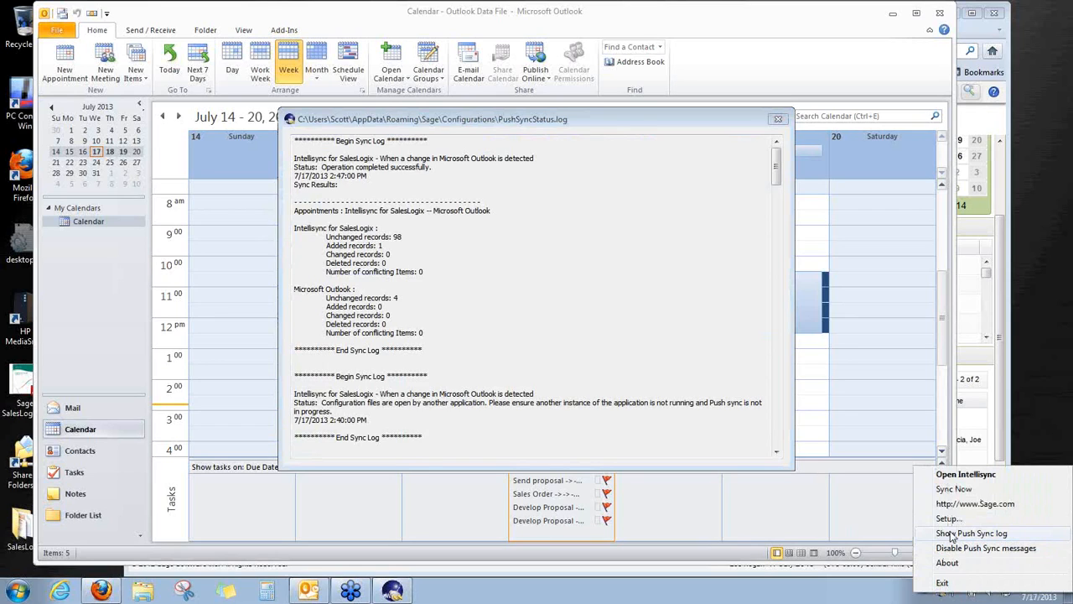
{"action": "left_click", "coordinate": [586, 338]}
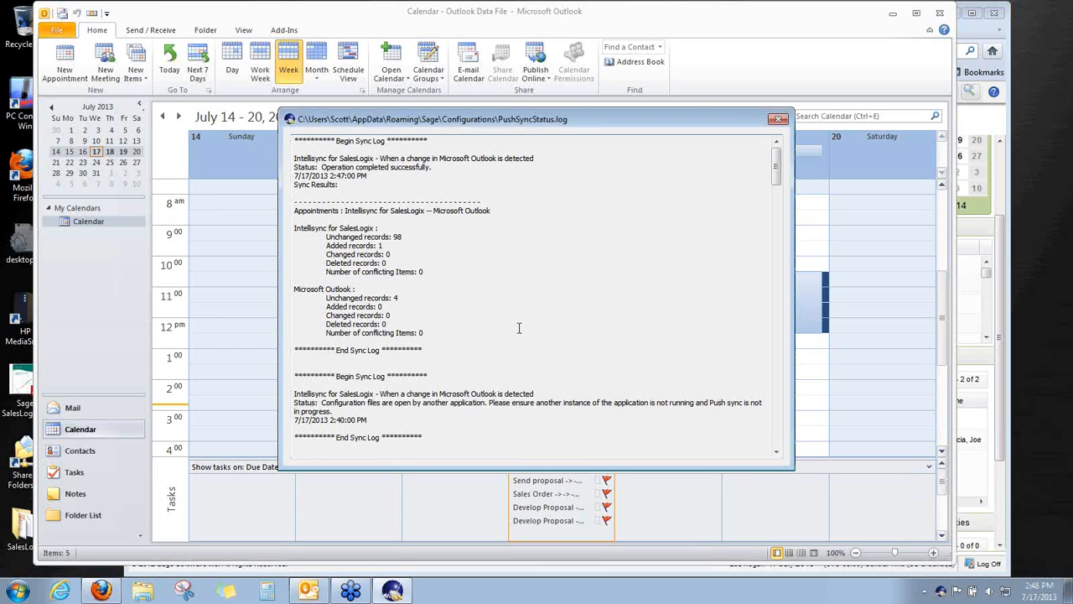
{"action": "scroll", "coordinate": [519, 327], "scroll_direction": "down", "scroll_amount": 7}
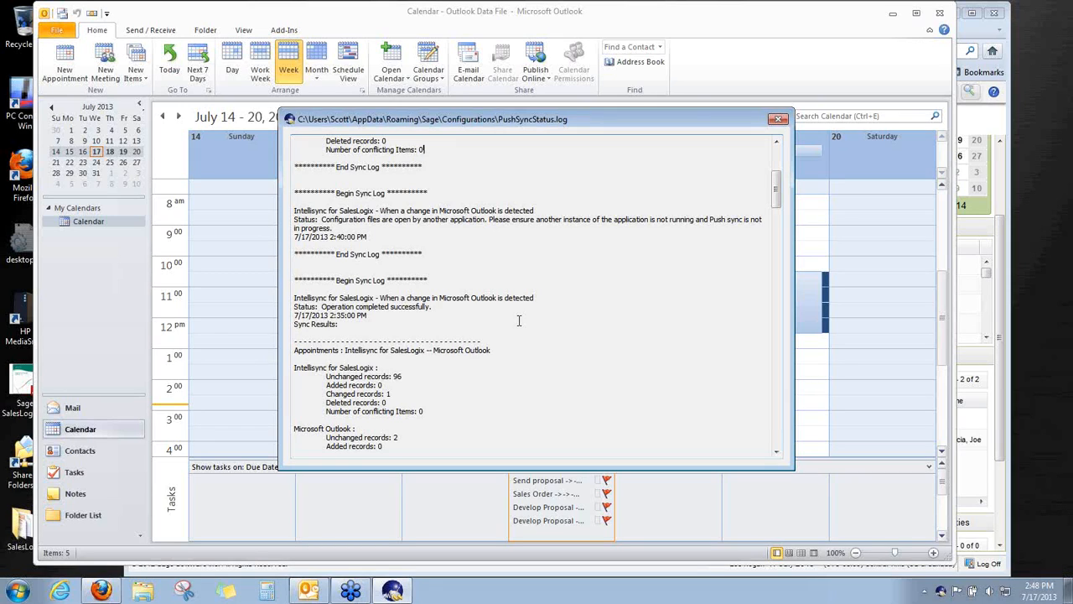
{"action": "left_click", "coordinate": [778, 119]}
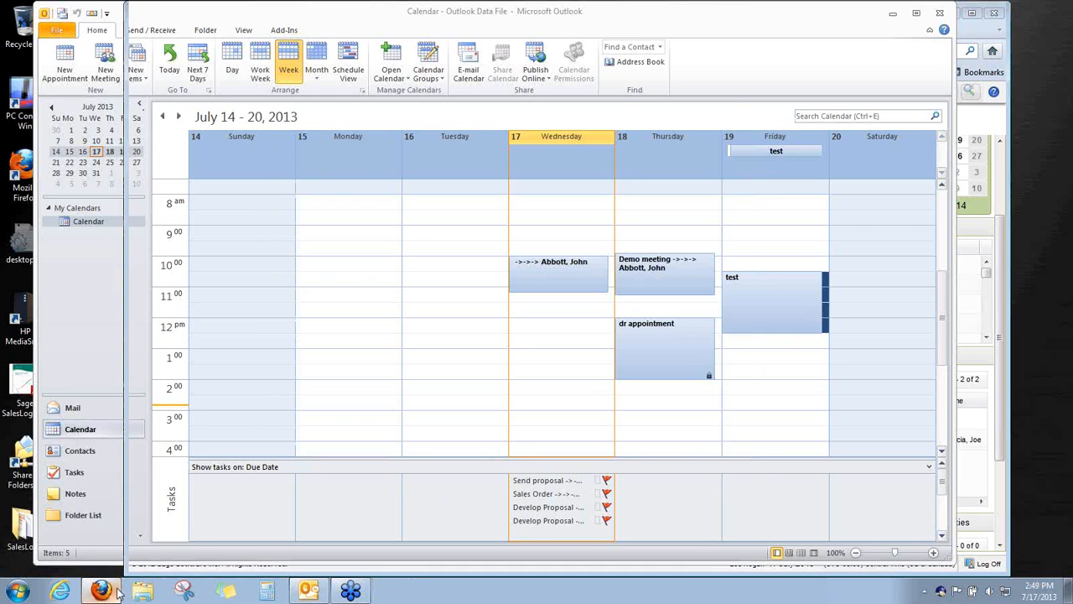
From the SalesLogix web client, open Web Client Help and search it for 'intellisync'
{"action": "left_click", "coordinate": [115, 592]}
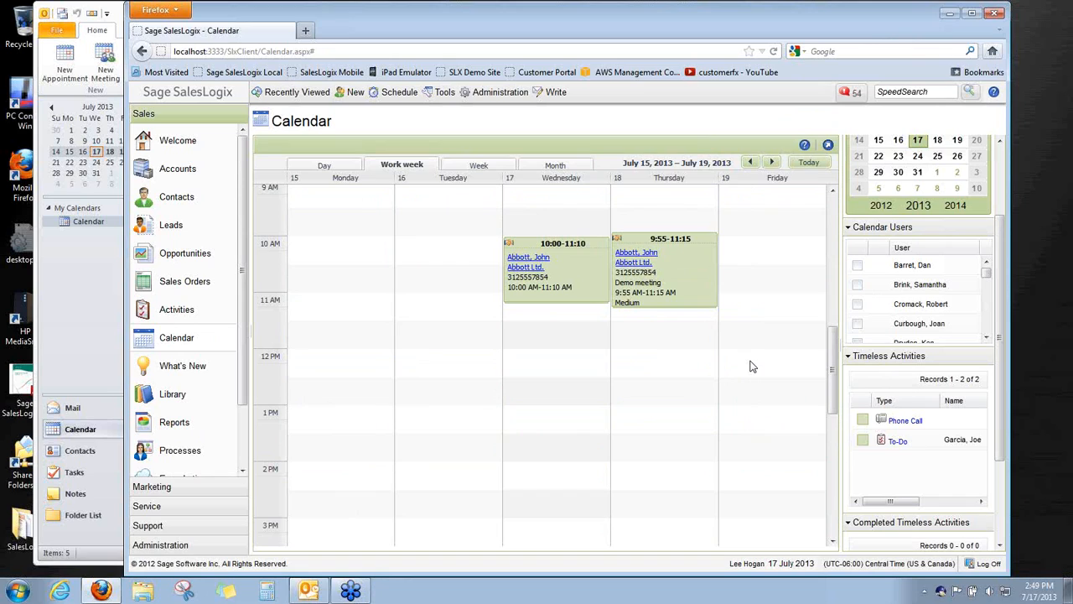
{"action": "left_click", "coordinate": [993, 92]}
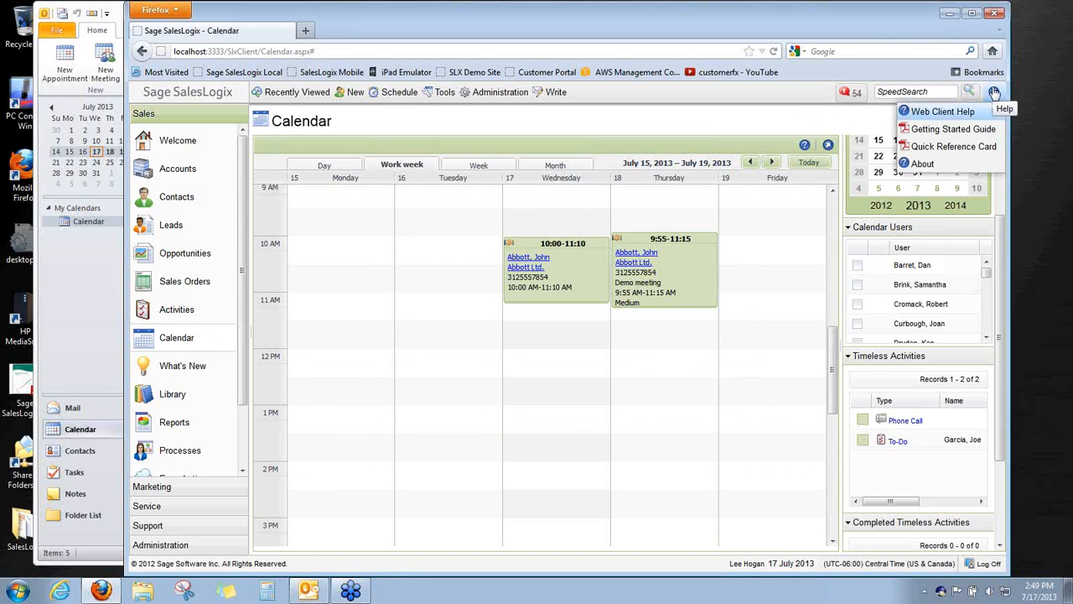
{"action": "left_click", "coordinate": [958, 116]}
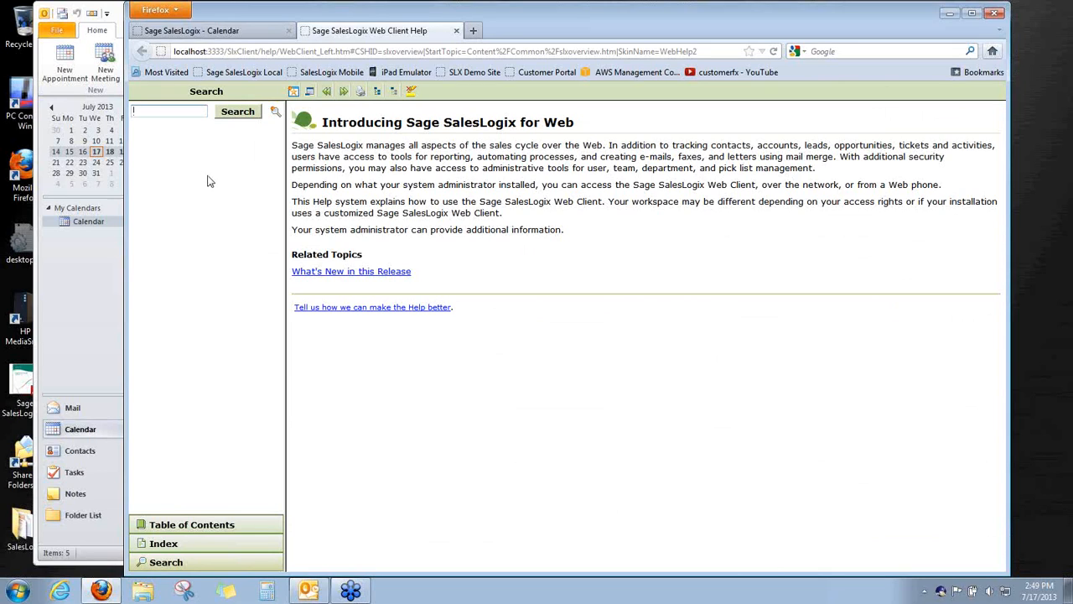
{"action": "type", "text": "intellisync"}
{"action": "key", "text": "Return"}
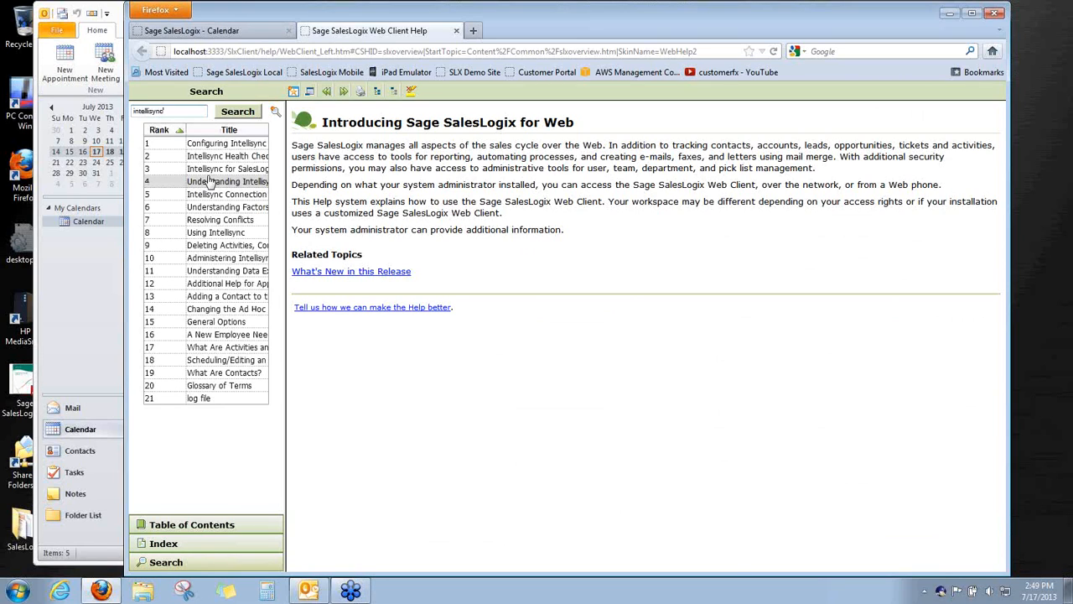
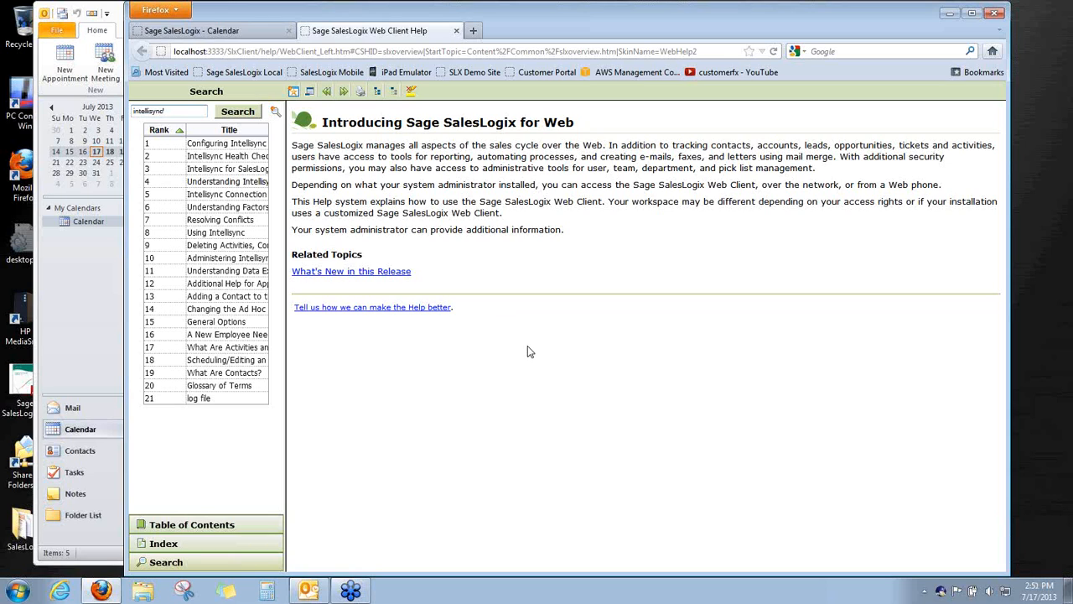
Leave the help page and return to the SalesLogix Calendar showing the July 15–19, 2013 work week
{"action": "left_click", "coordinate": [71, 307]}
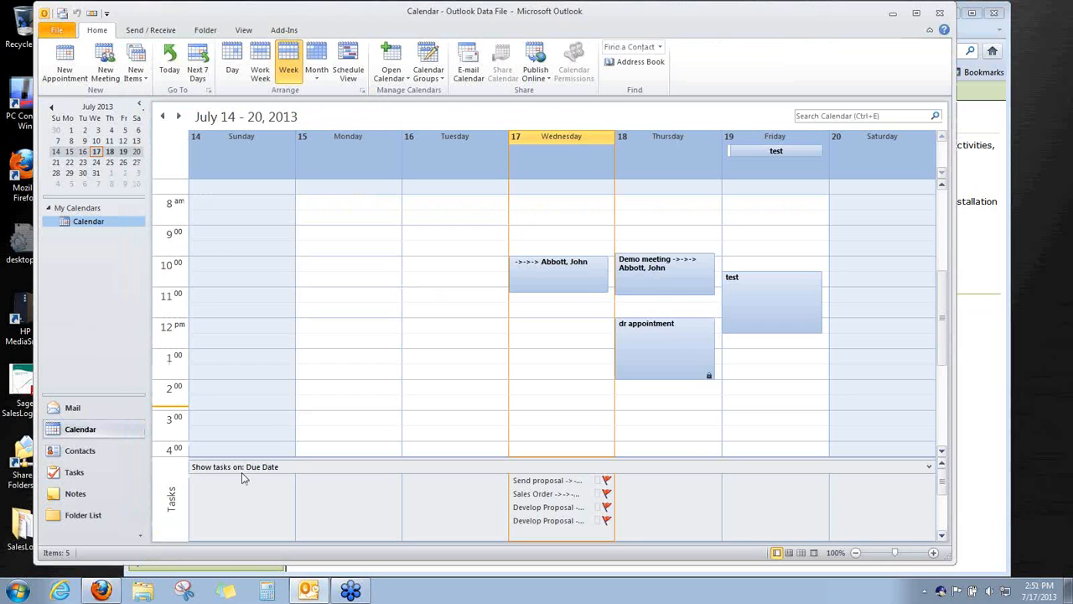
{"action": "left_click", "coordinate": [115, 591]}
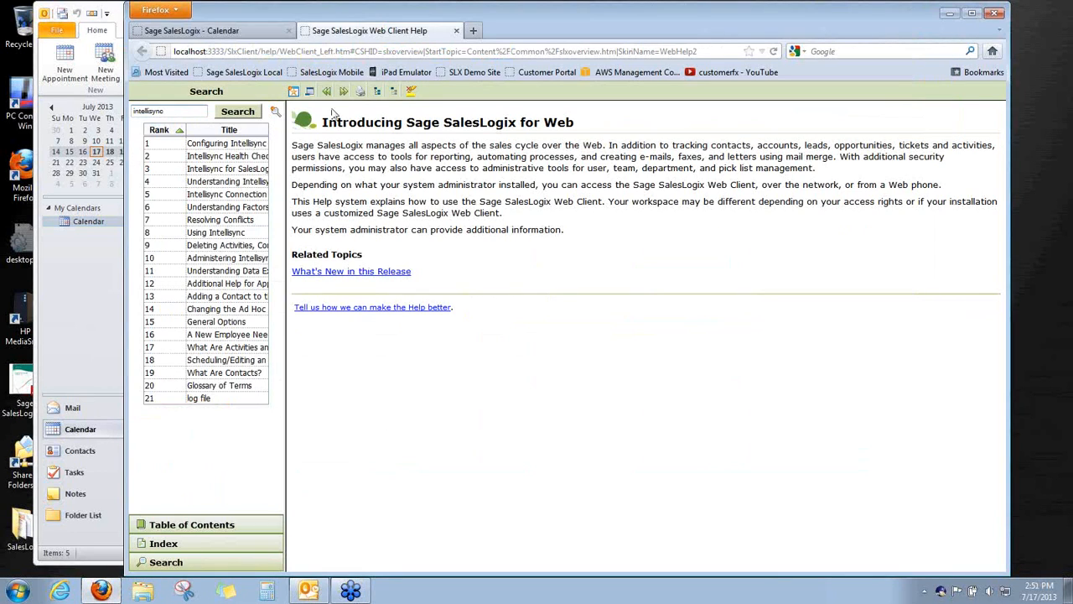
{"action": "left_click", "coordinate": [191, 30]}
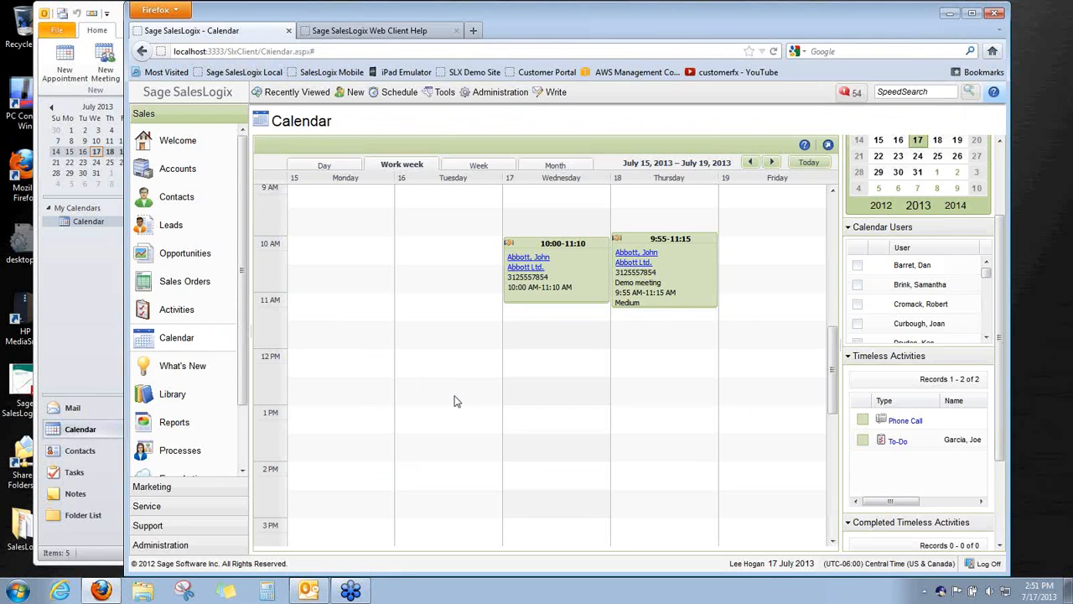
Open Contacts from the Sales pane and show the All Contacts group at record 1 of 346
{"action": "left_click", "coordinate": [153, 205]}
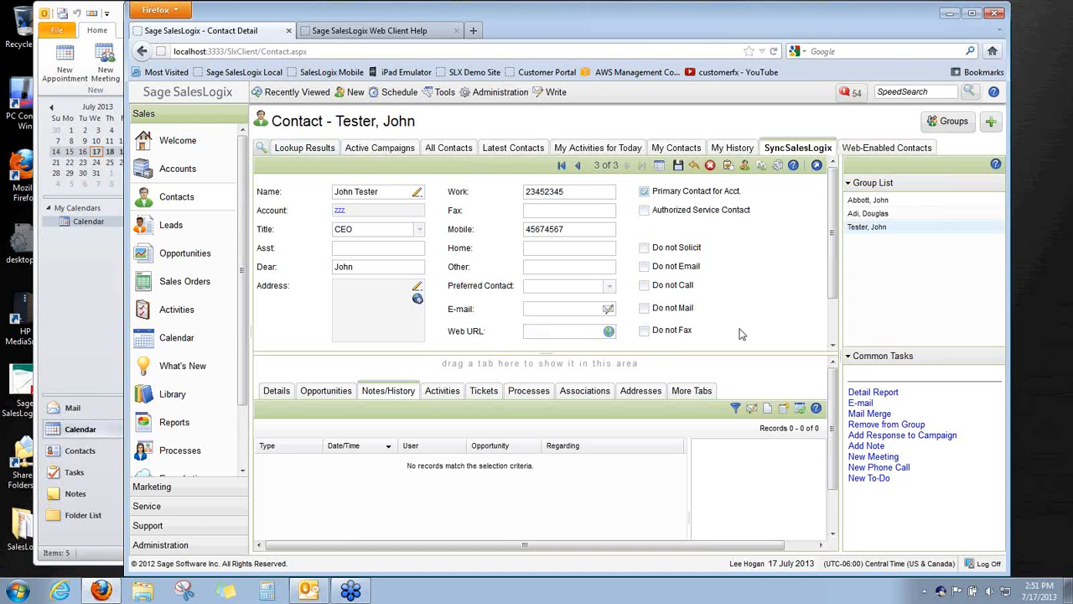
{"action": "left_click", "coordinate": [457, 151]}
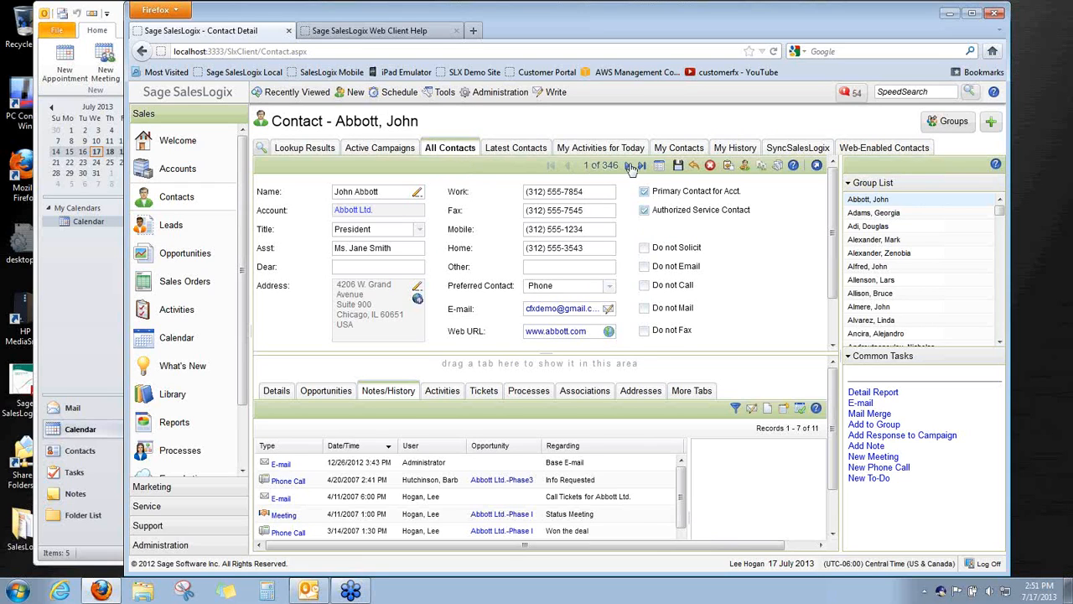
Step through All Contacts to record 2 of 346, the Coca-Cola Amatil contact
{"action": "left_click", "coordinate": [630, 166]}
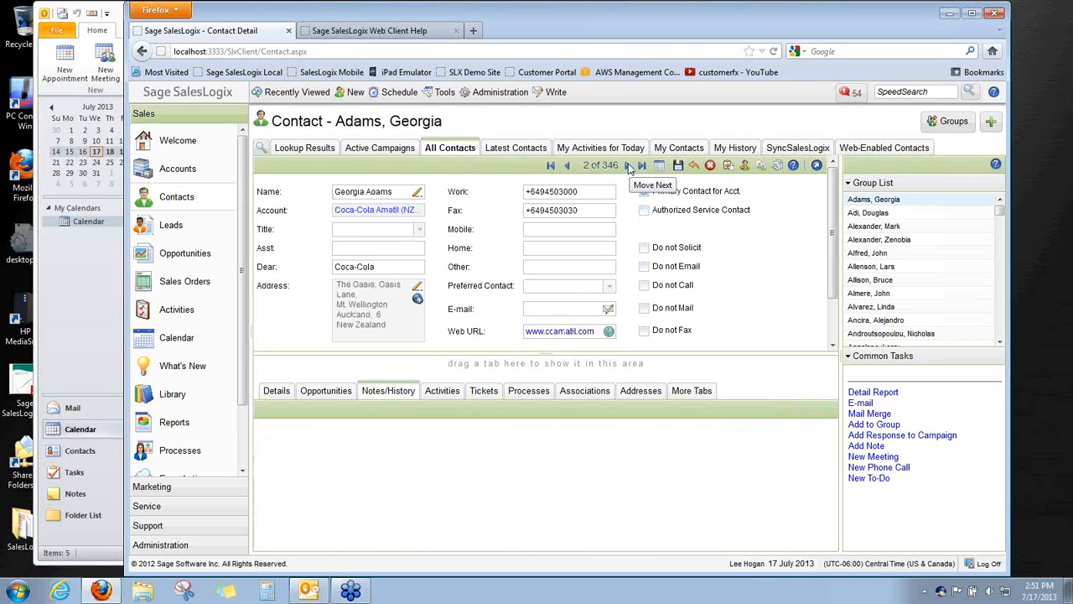
{"action": "left_click", "coordinate": [630, 166]}
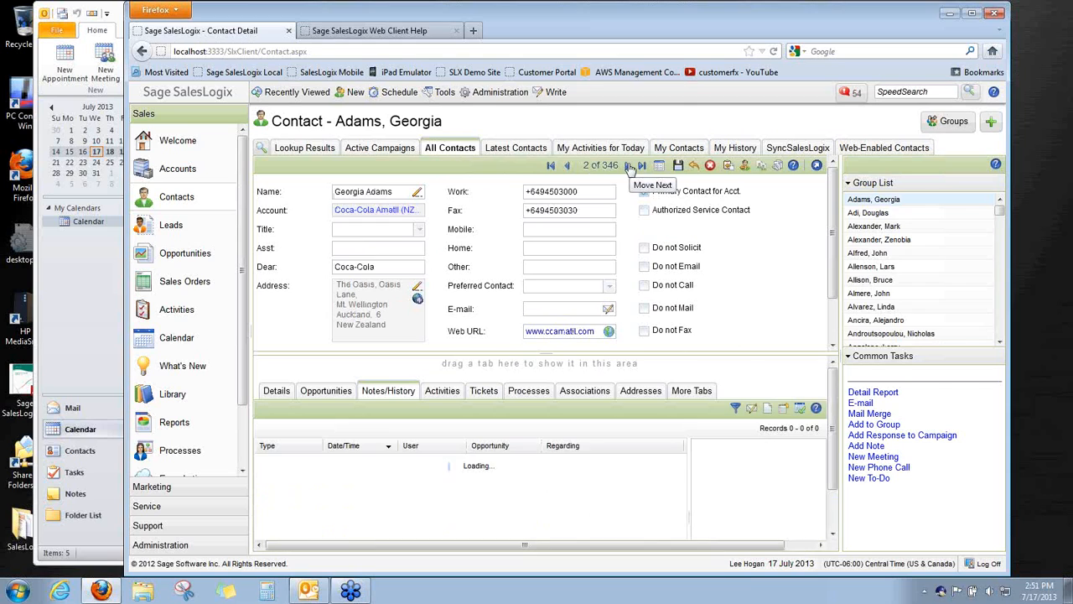
{"action": "left_click", "coordinate": [566, 167]}
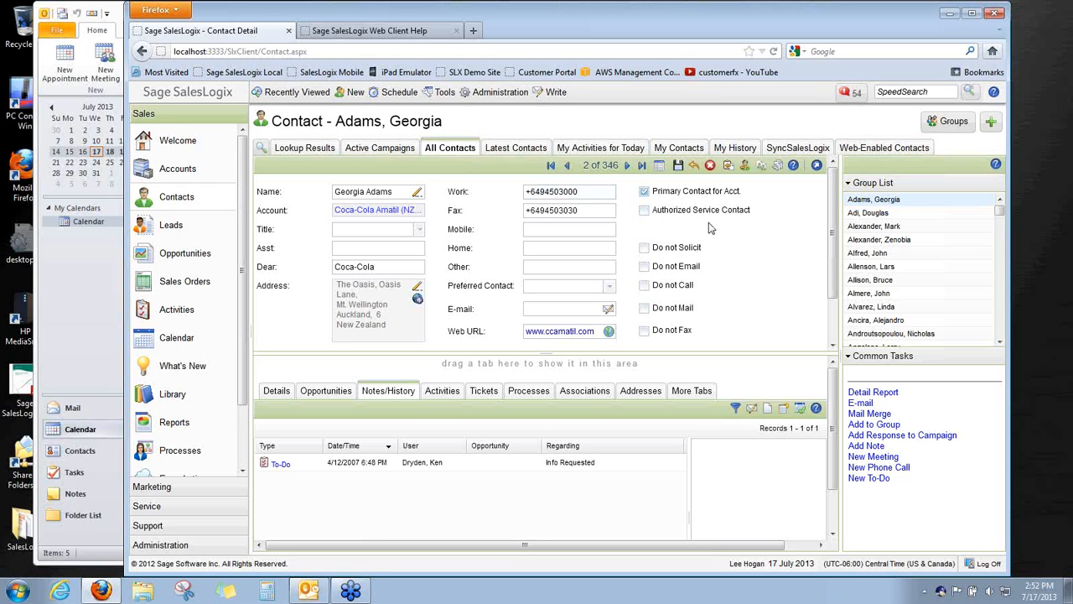
Switch All Contacts to list view, showing contacts 1–21 of 346
{"action": "left_click", "coordinate": [661, 168]}
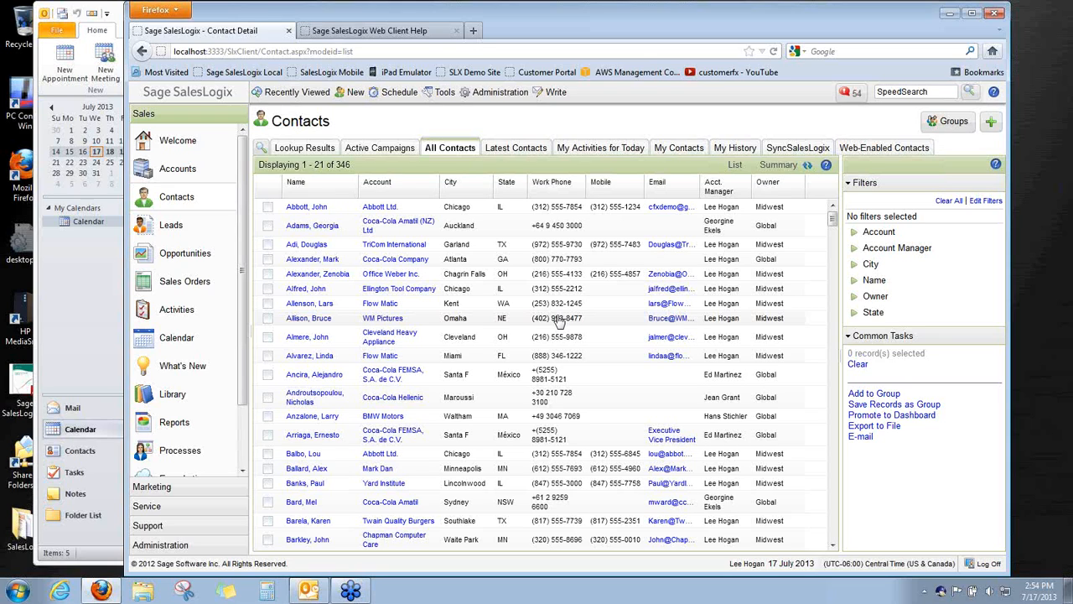
Add the checked Coca-Cola Amatil (NZ) Ltd contact to the existing SyncSalesLogix group
{"action": "right_click", "coordinate": [379, 226]}
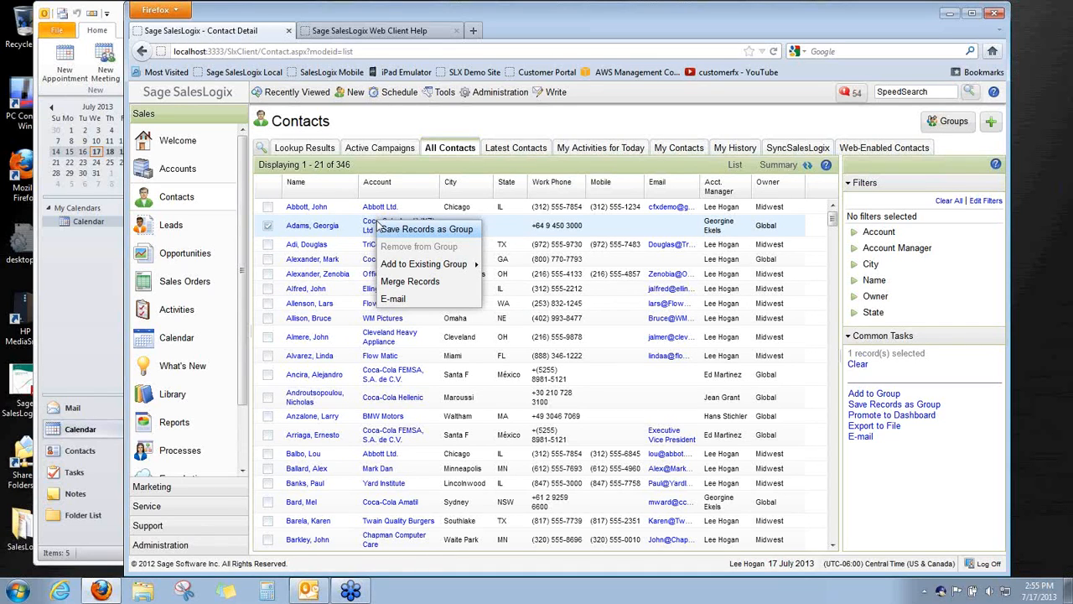
{"action": "mouse_move", "coordinate": [425, 265]}
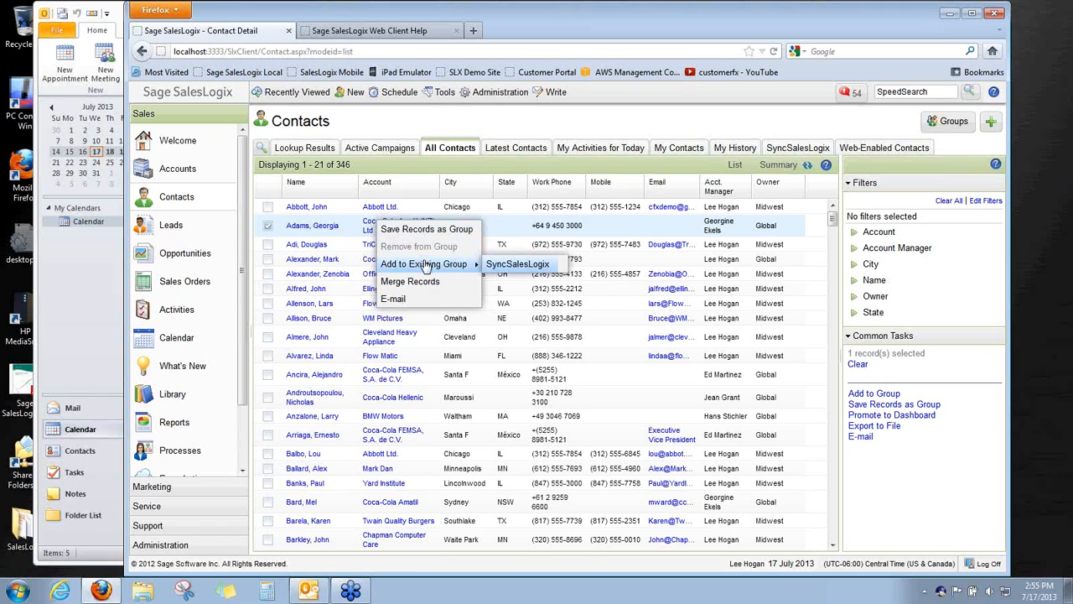
{"action": "left_click", "coordinate": [515, 264]}
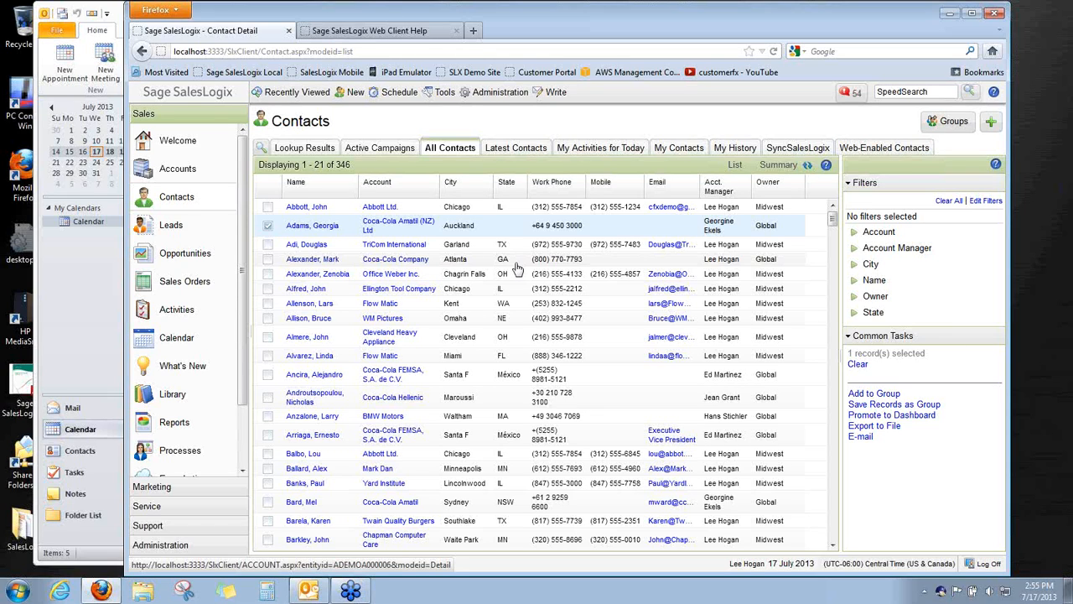
List the 4 SyncSalesLogix contacts and start an Intellisync Sync Now from the tray icon
{"action": "left_click", "coordinate": [791, 150]}
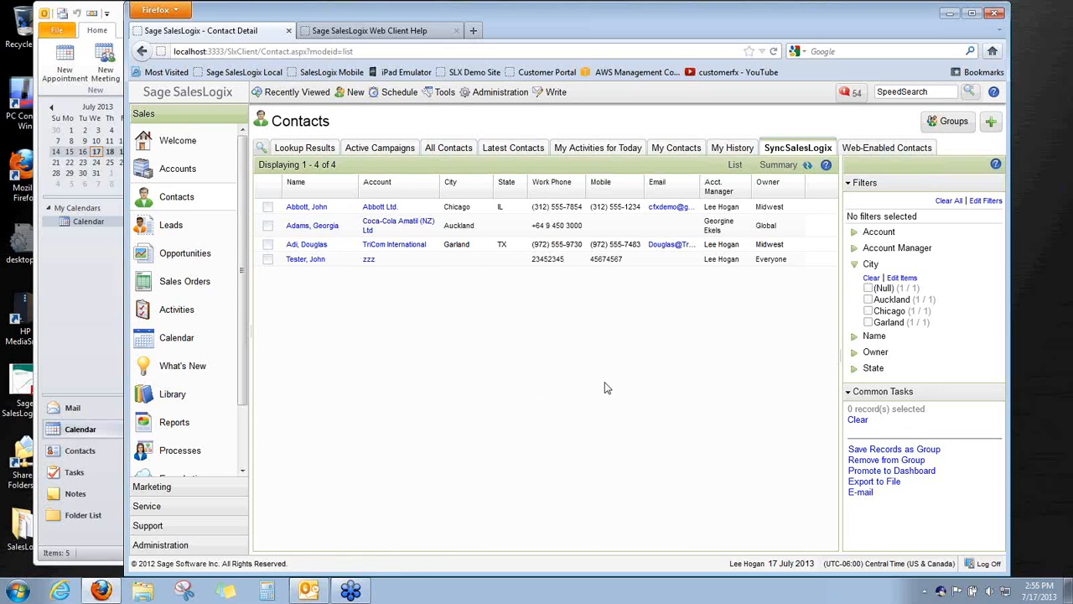
{"action": "right_click", "coordinate": [942, 591]}
{"action": "left_click", "coordinate": [956, 488]}
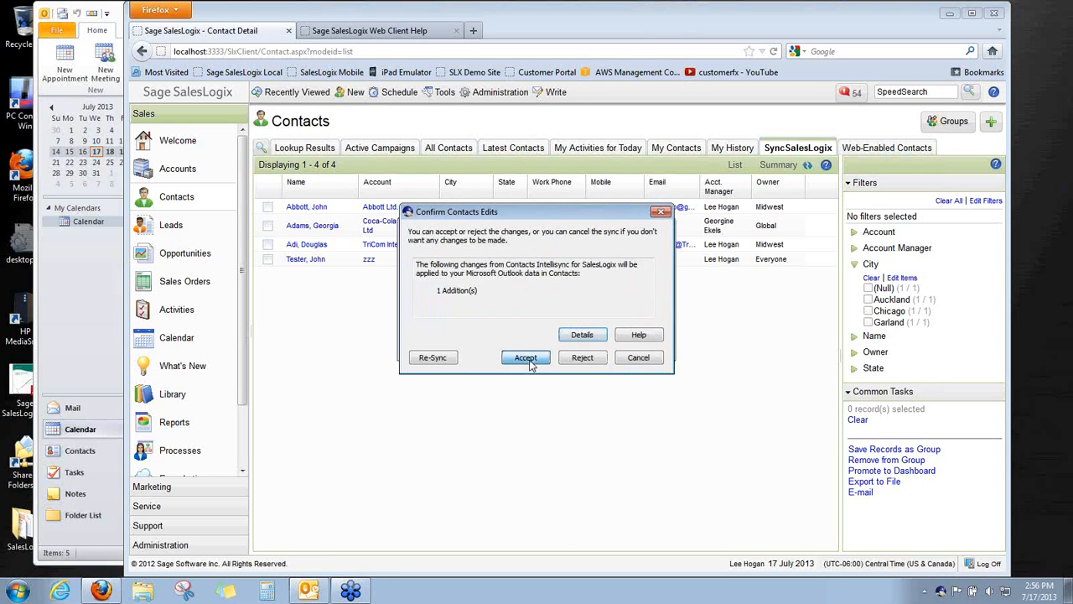
Accept the 1 pending contact addition for Outlook in the Confirm Contacts Edits dialog
{"action": "left_click", "coordinate": [529, 358]}
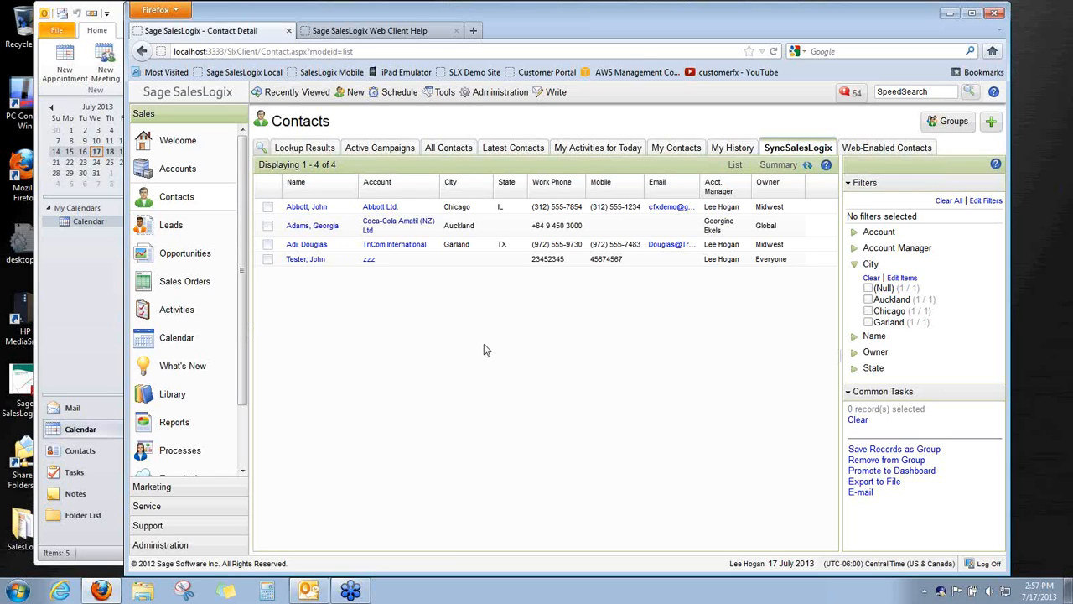
Check the Coca-Cola Amatil card among Outlook's 4 contacts, then return to Firefox
{"action": "left_click", "coordinate": [69, 454]}
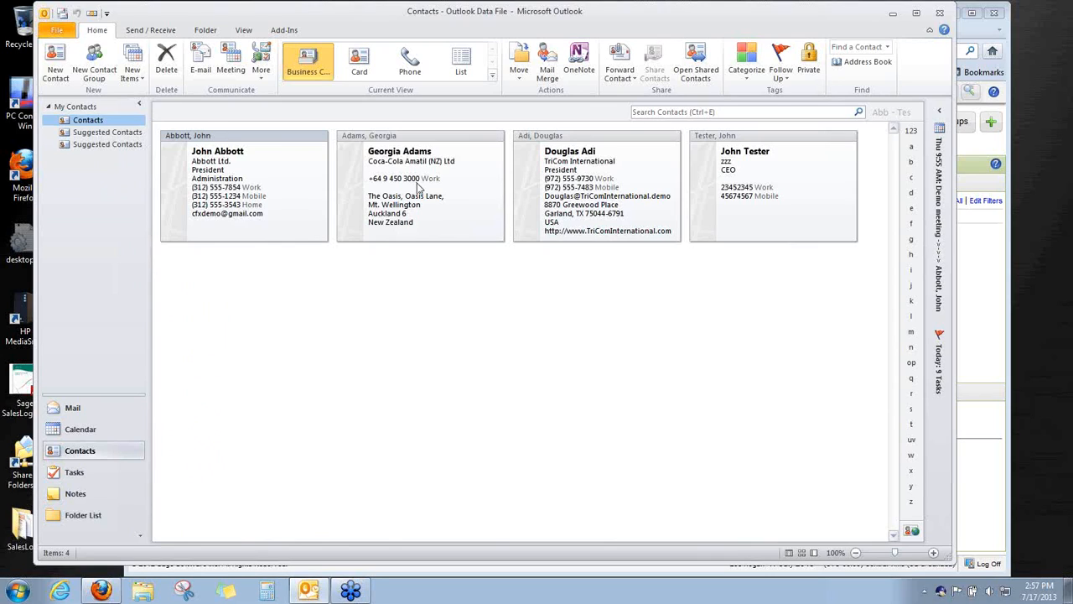
{"action": "left_click", "coordinate": [418, 186]}
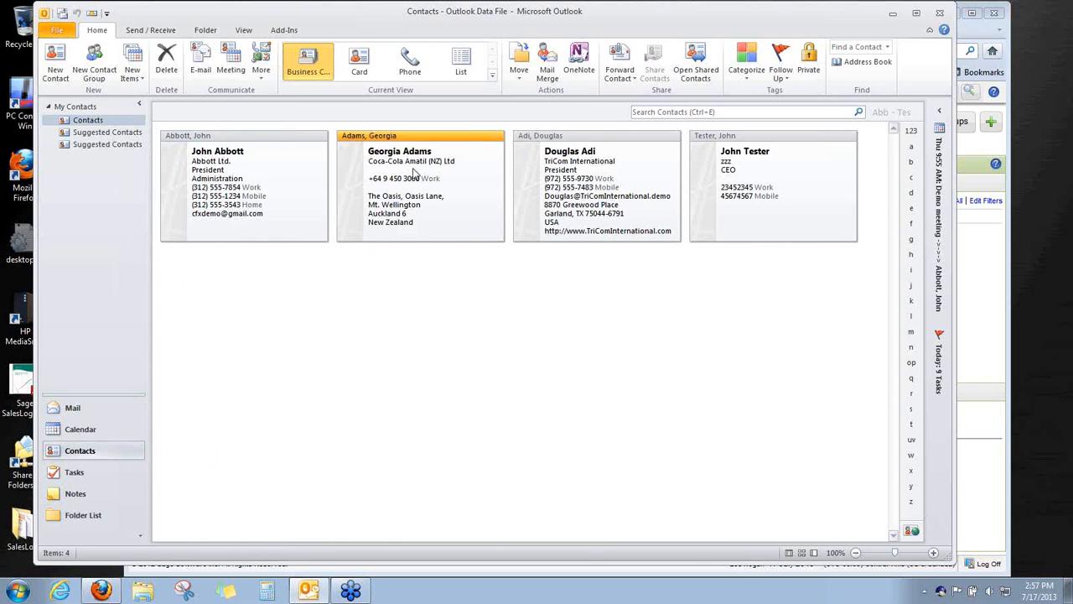
{"action": "double_click", "coordinate": [413, 173]}
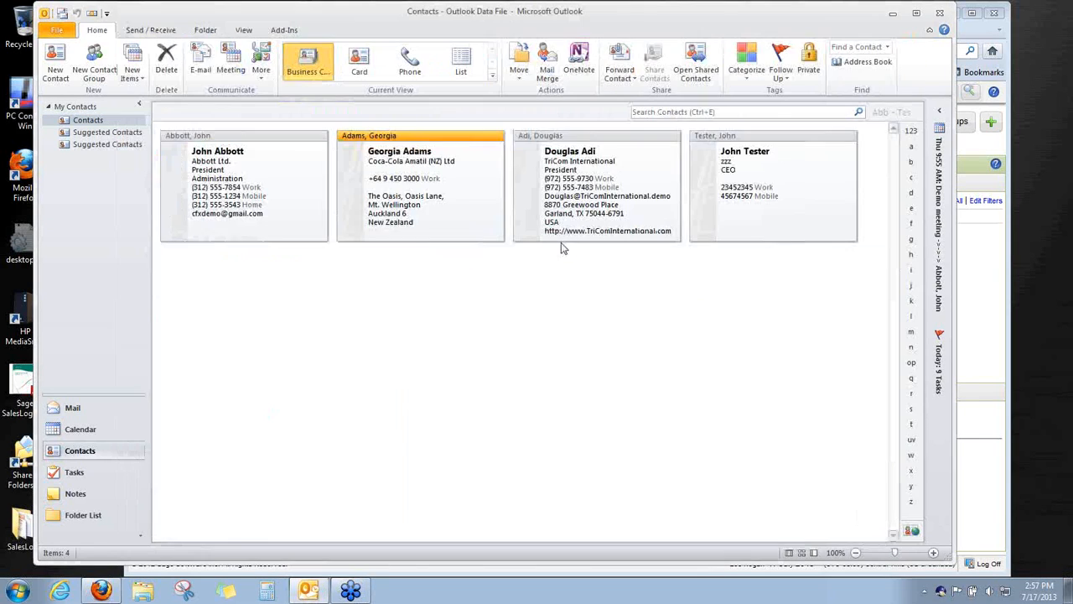
{"action": "left_click", "coordinate": [904, 42]}
{"action": "mouse_move", "coordinate": [107, 591]}
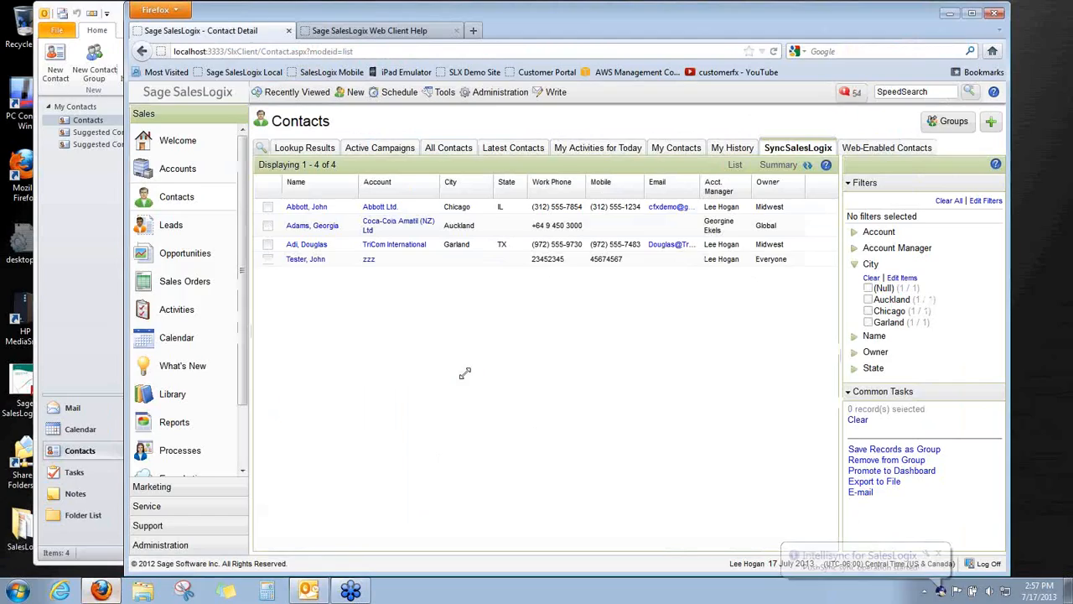
{"action": "left_click", "coordinate": [102, 590]}
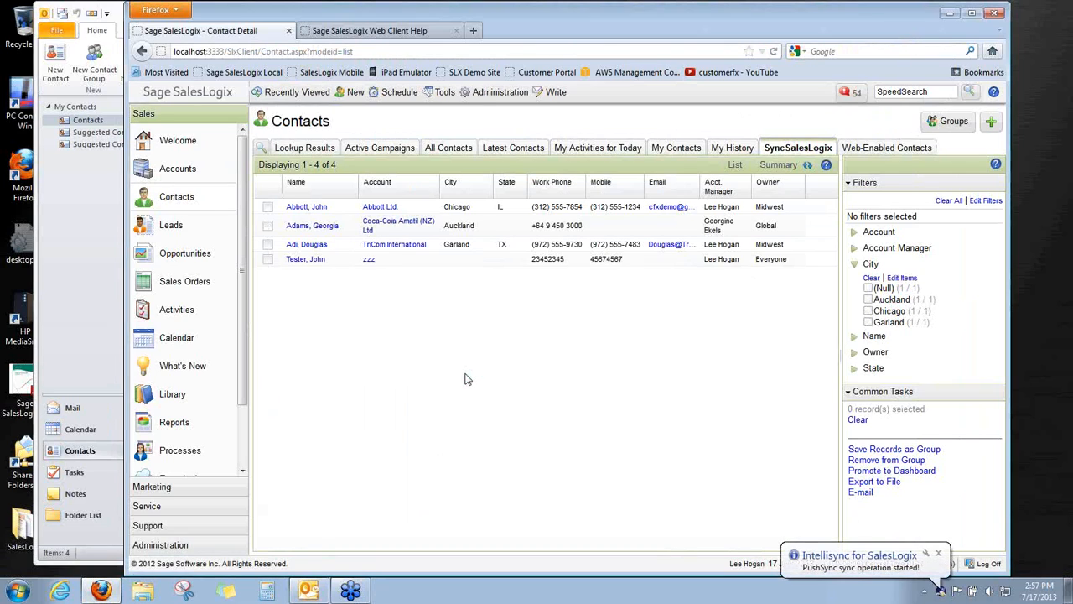